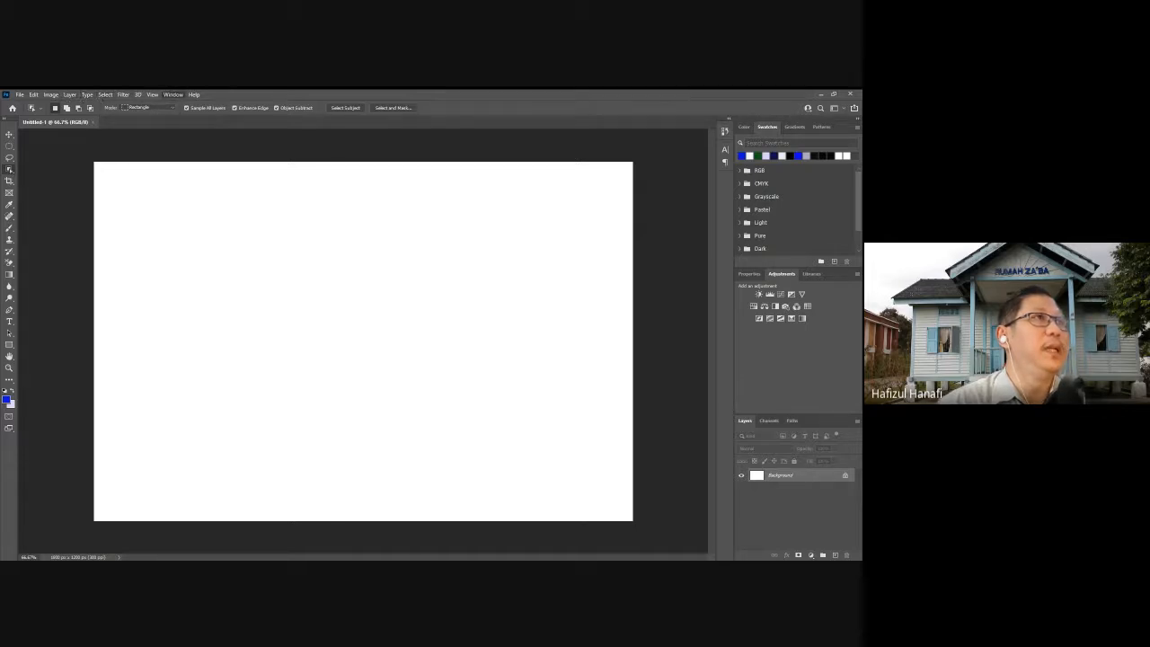
- Show the Navigator and Histogram group, bring Navigator to the front, and collapse the group to icons
{"action": "mouse_move", "coordinate": [191, 104]}
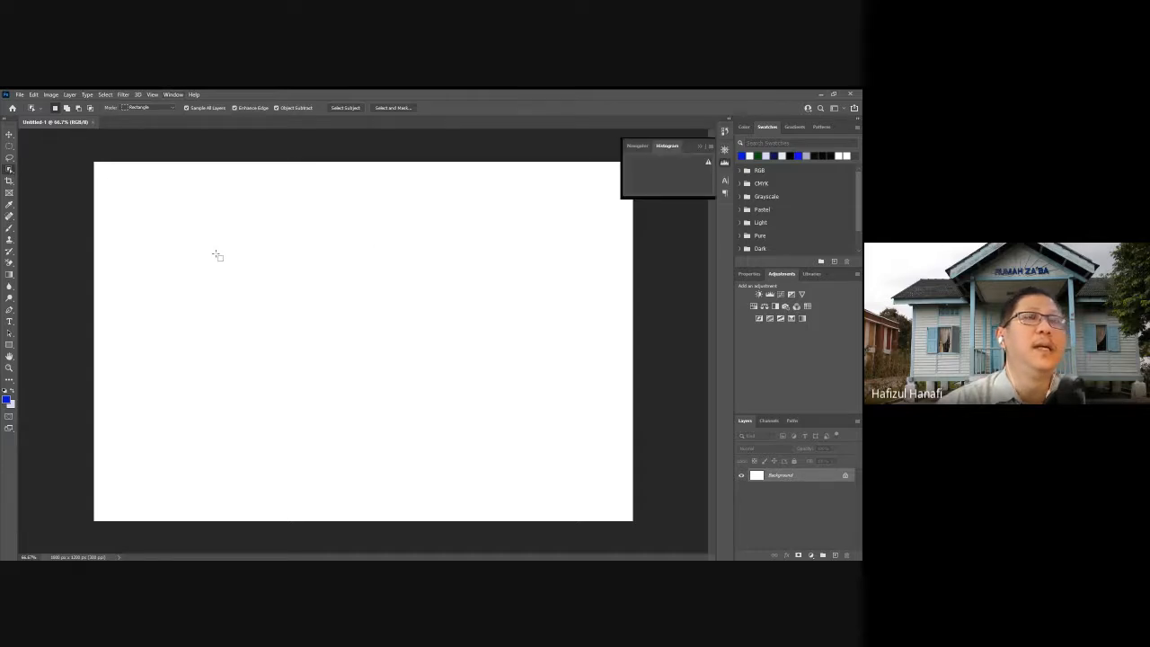
{"action": "left_click", "coordinate": [645, 147]}
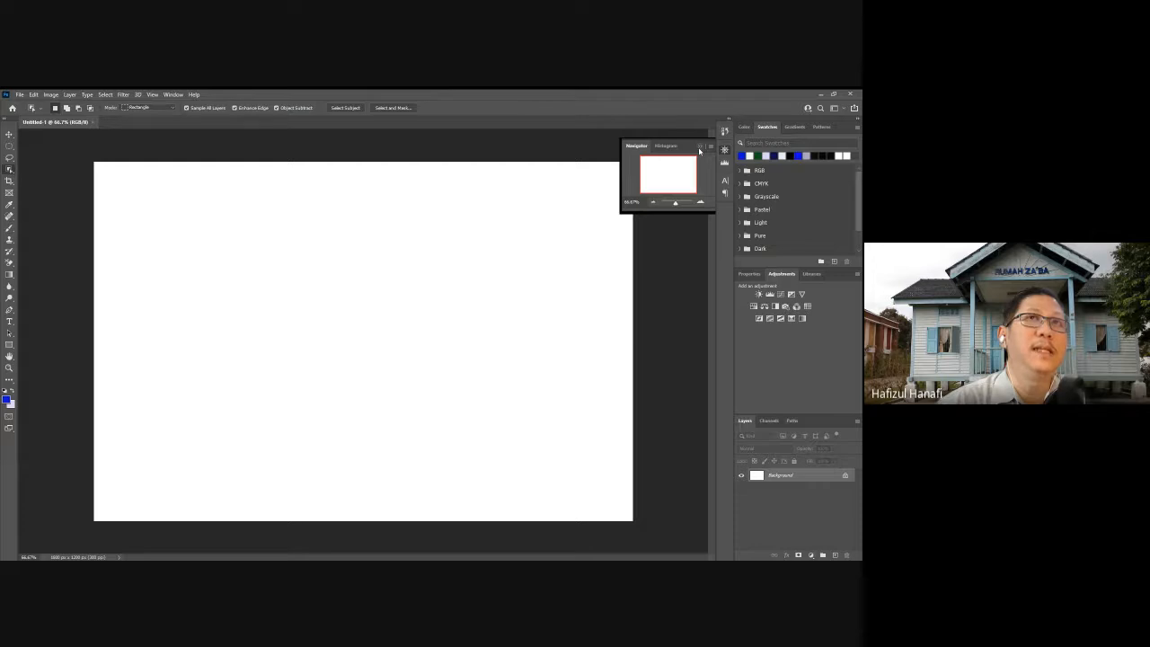
{"action": "left_click", "coordinate": [701, 147]}
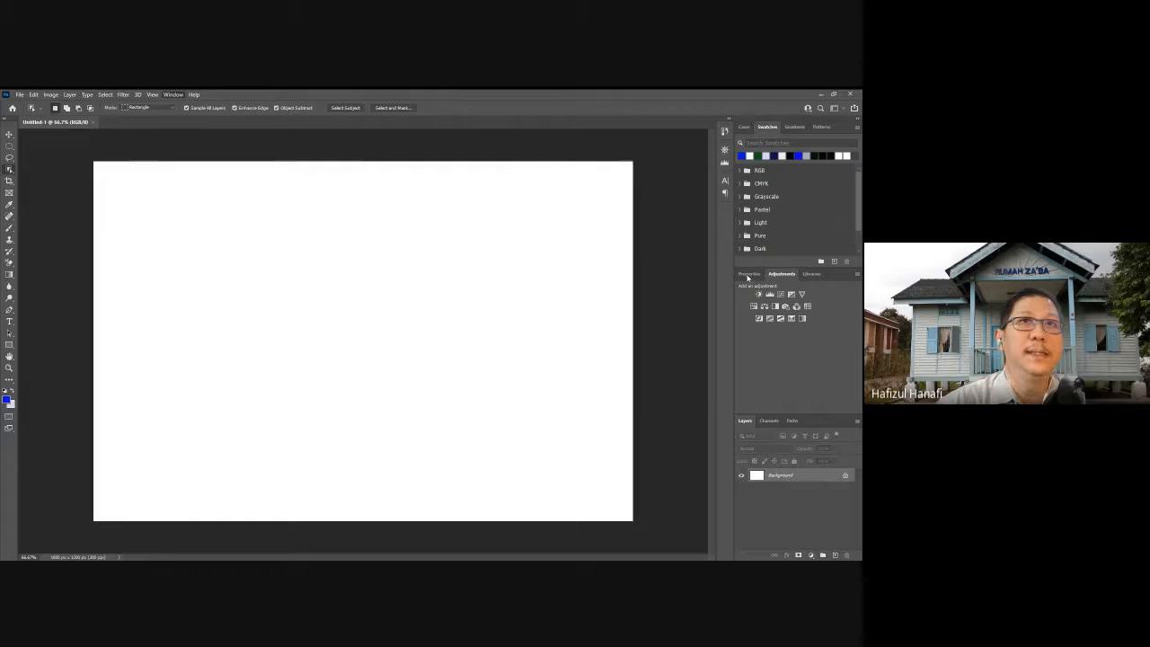
- Look through the Properties, Adjustments and Libraries content, ending on the document's Properties
{"action": "left_click", "coordinate": [749, 274]}
{"action": "left_click", "coordinate": [782, 274]}
{"action": "left_click", "coordinate": [809, 274]}
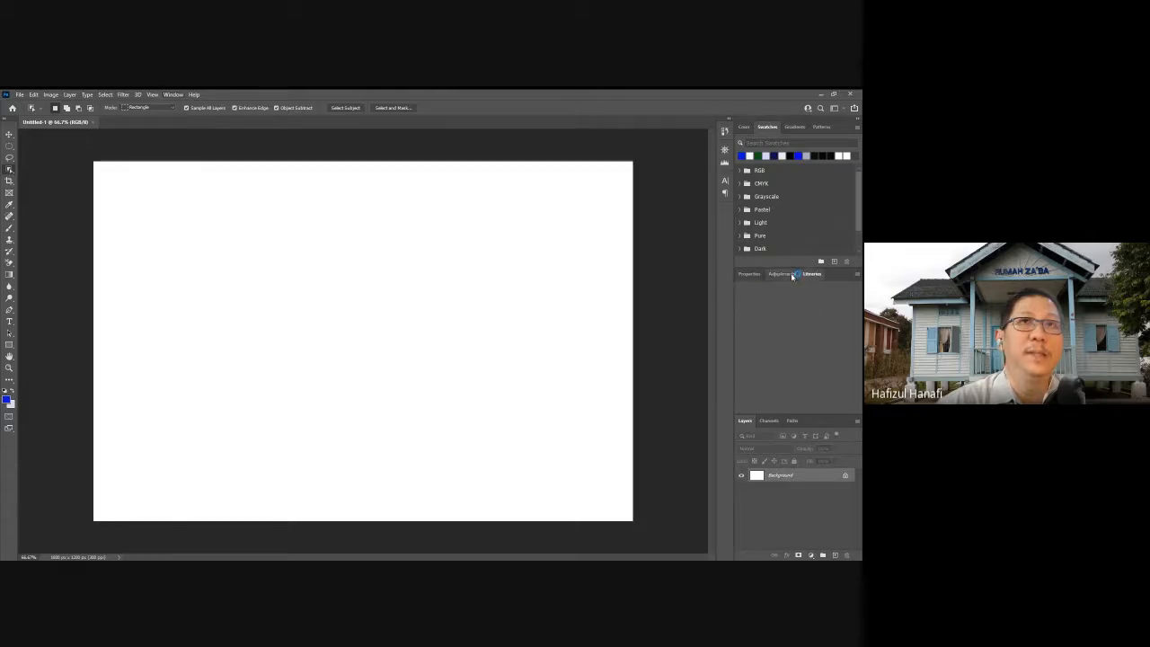
{"action": "left_click", "coordinate": [792, 276]}
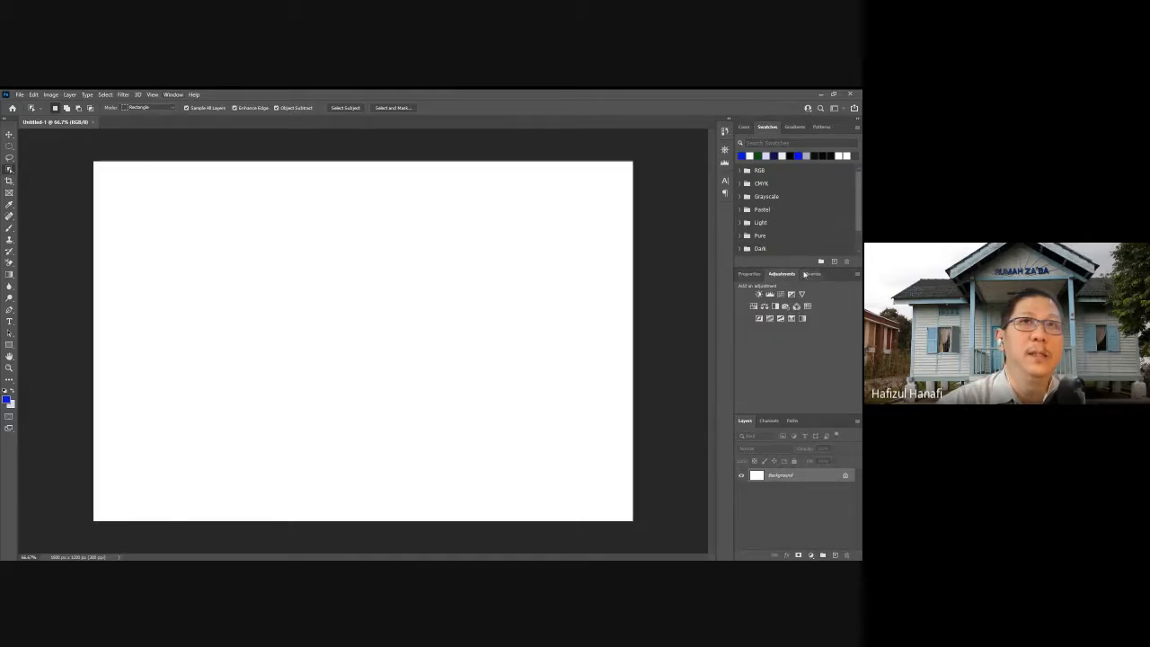
{"action": "left_click", "coordinate": [809, 274]}
{"action": "left_click", "coordinate": [781, 274]}
{"action": "left_click", "coordinate": [752, 274]}
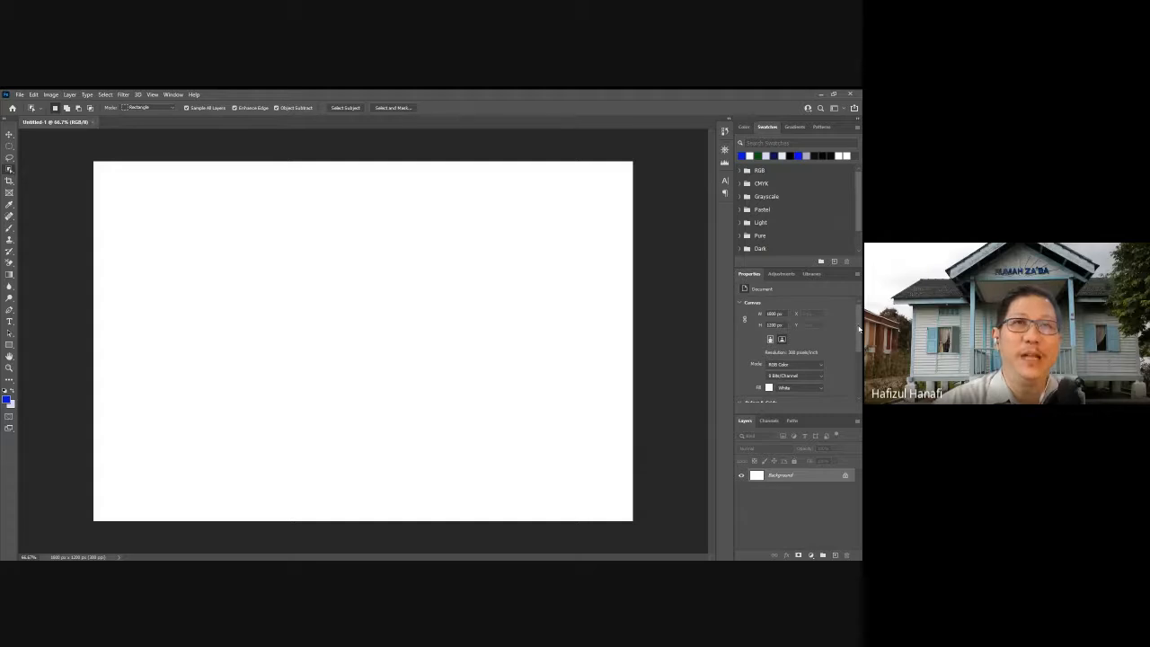
- Review the document's canvas, ruler and guide properties, and inspect the Image Size settings without changing them
{"action": "scroll", "coordinate": [856, 346], "scroll_direction": "down", "scroll_amount": 2}
{"action": "scroll", "coordinate": [853, 362], "scroll_direction": "down", "scroll_amount": 1}
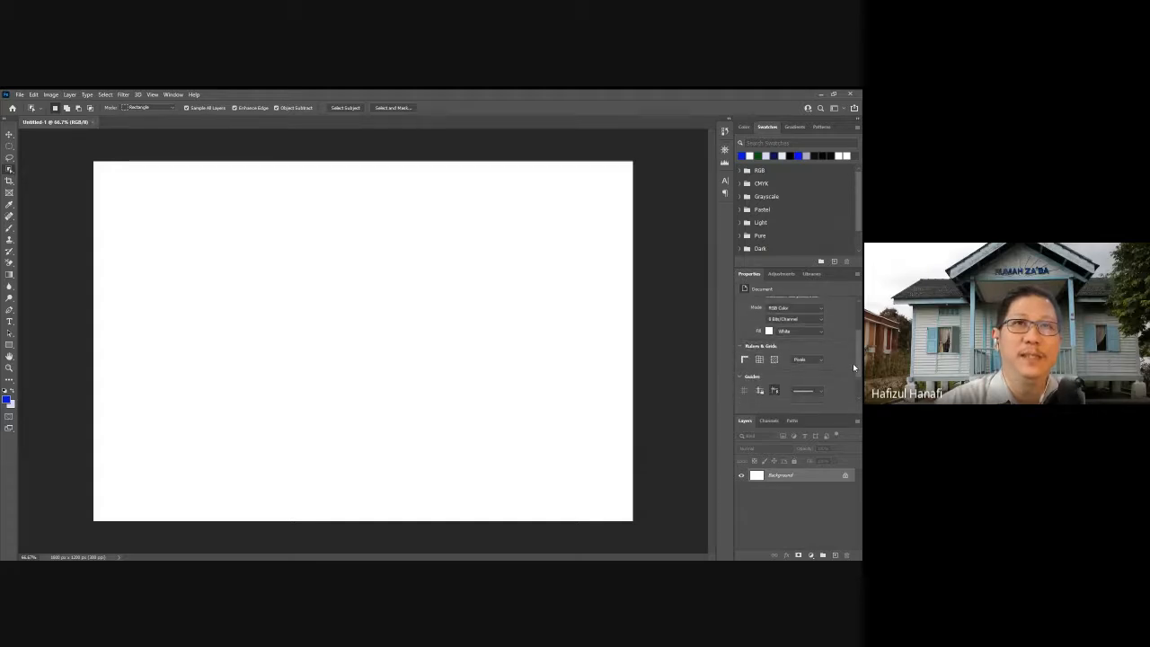
{"action": "scroll", "coordinate": [854, 369], "scroll_direction": "down", "scroll_amount": 3}
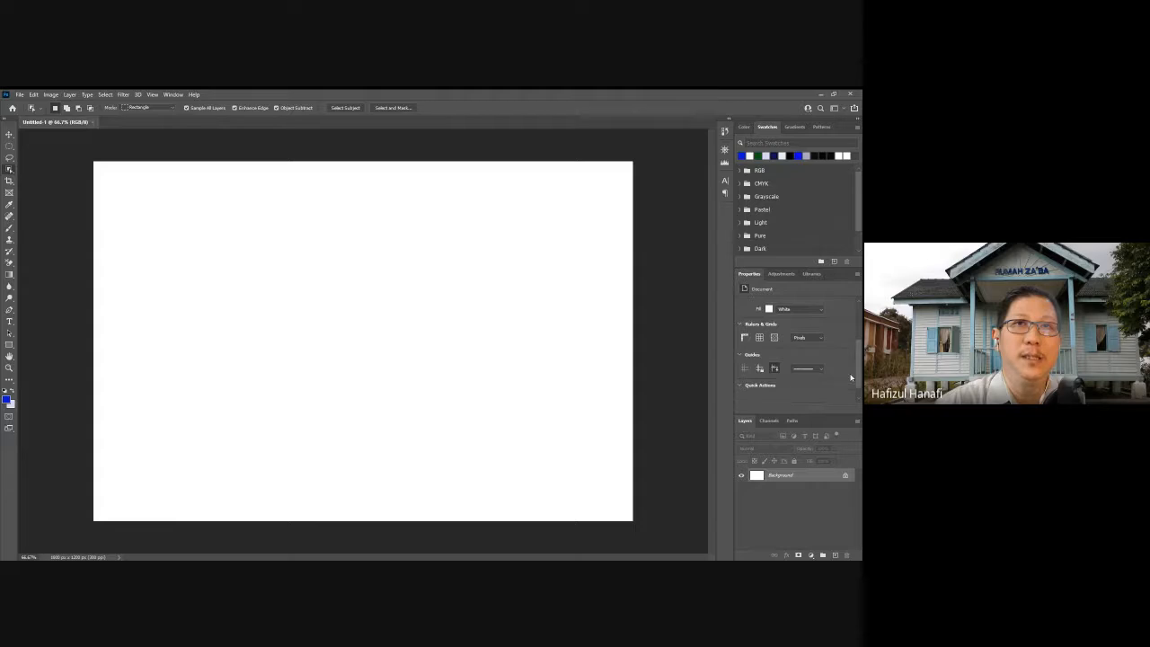
{"action": "scroll", "coordinate": [850, 384], "scroll_direction": "down", "scroll_amount": 1}
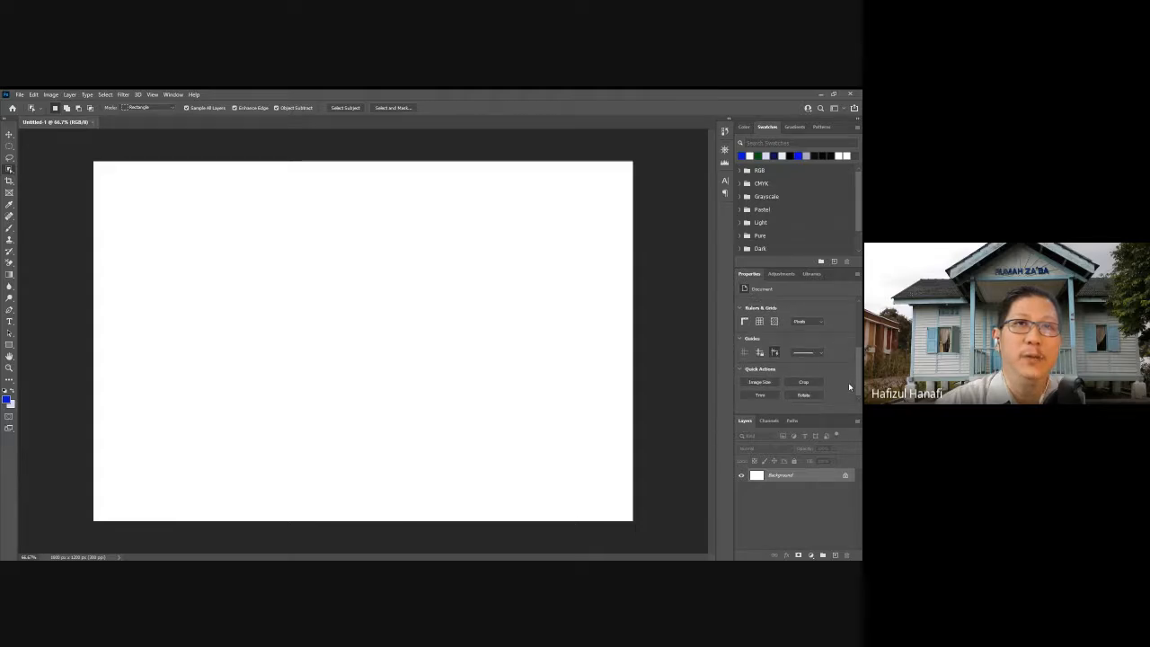
{"action": "left_click", "coordinate": [764, 384]}
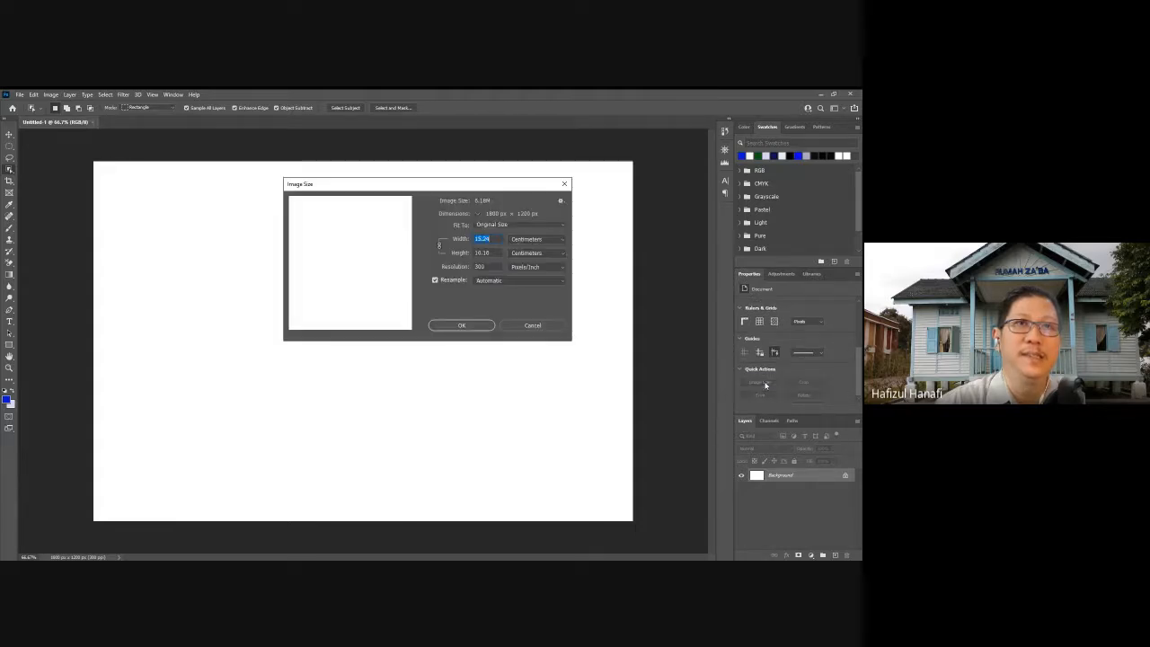
{"action": "left_click", "coordinate": [556, 330]}
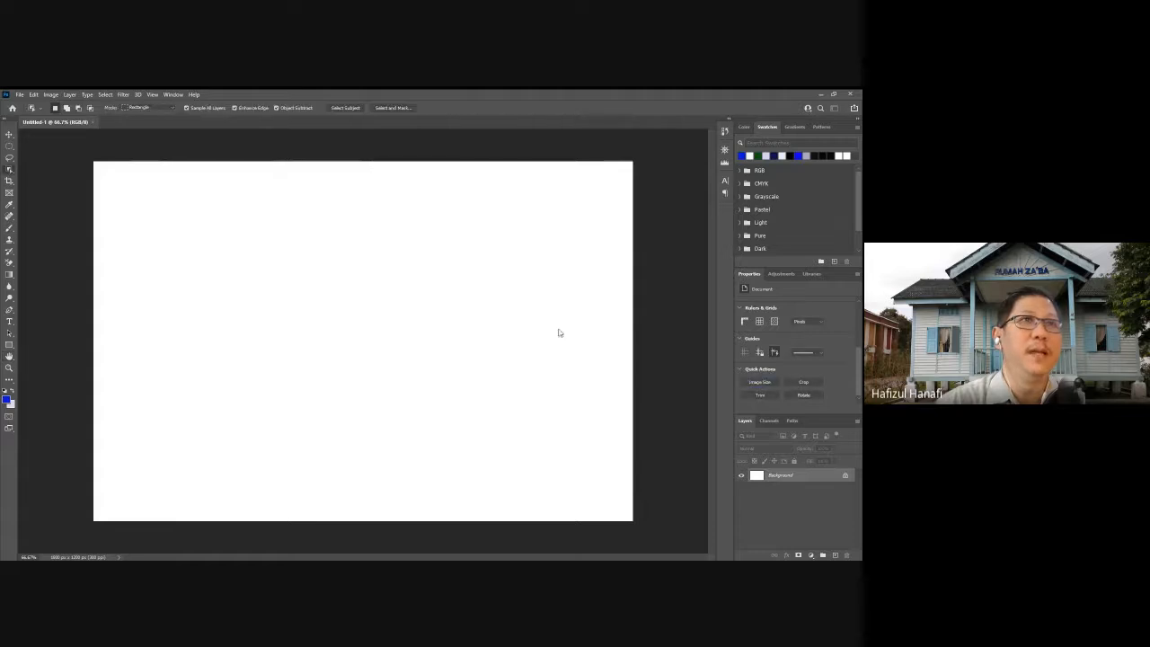
- Preview the Crop, Trim and Rotate quick actions without altering the canvas
{"action": "left_click", "coordinate": [802, 383]}
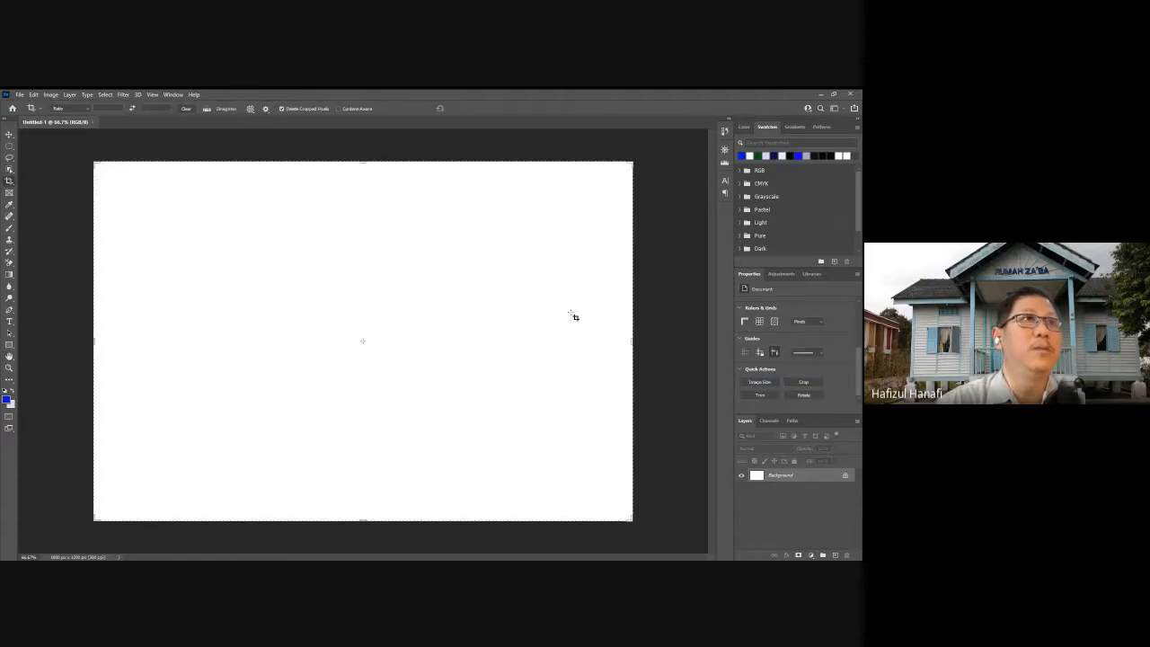
{"action": "left_click", "coordinate": [761, 395]}
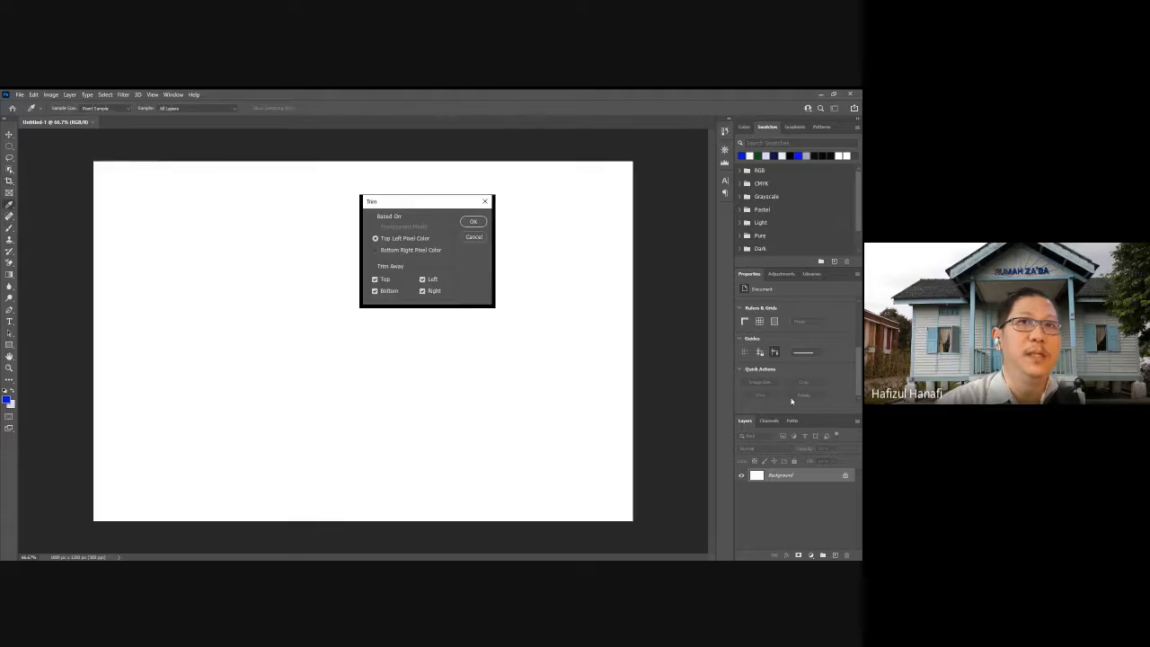
{"action": "left_click", "coordinate": [480, 237]}
{"action": "left_click", "coordinate": [793, 397]}
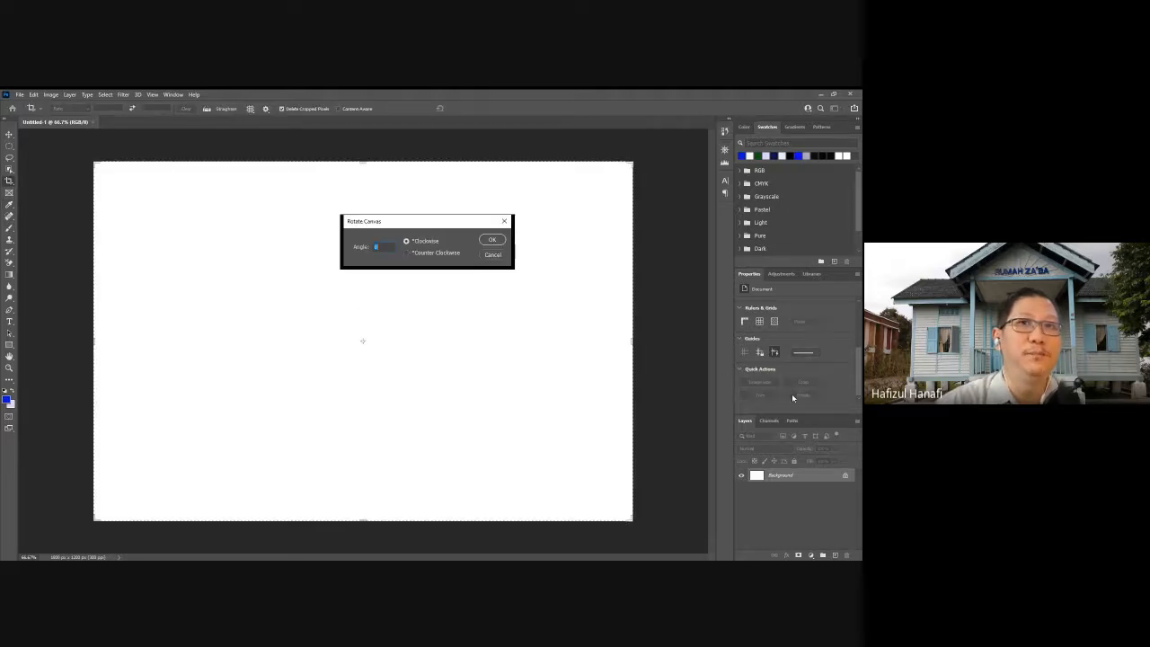
{"action": "left_click", "coordinate": [492, 254]}
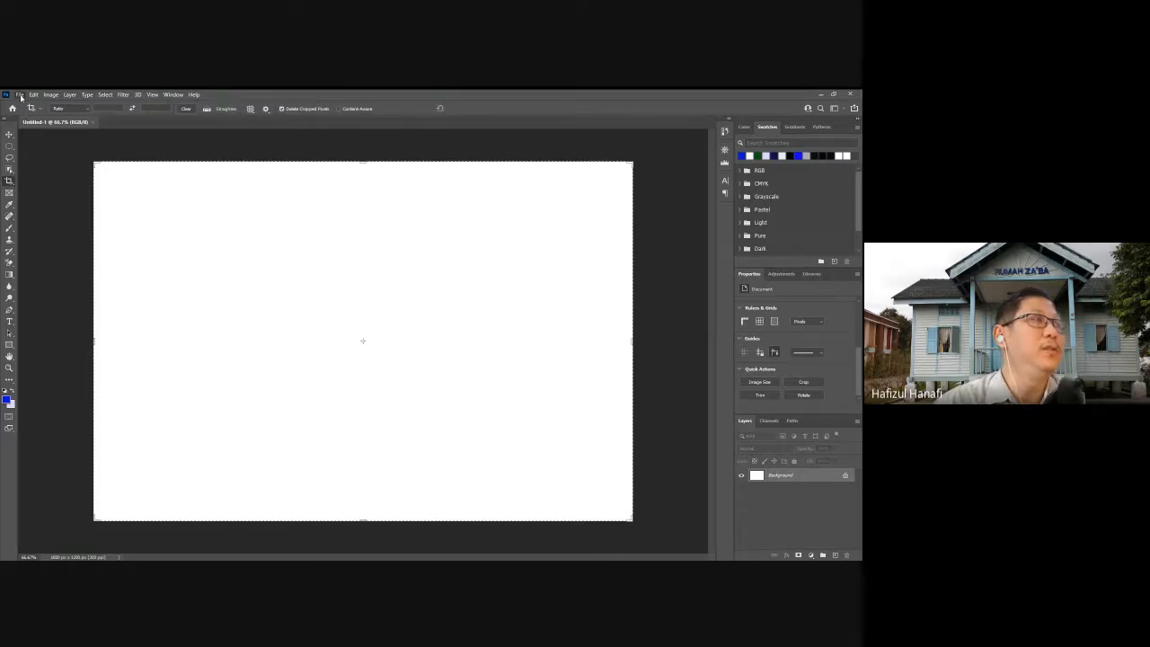
- Start a new document and browse the recent and saved presets, ending on the Photo presets with Default Photoshop Size
{"action": "key", "text": "ctrl+n"}
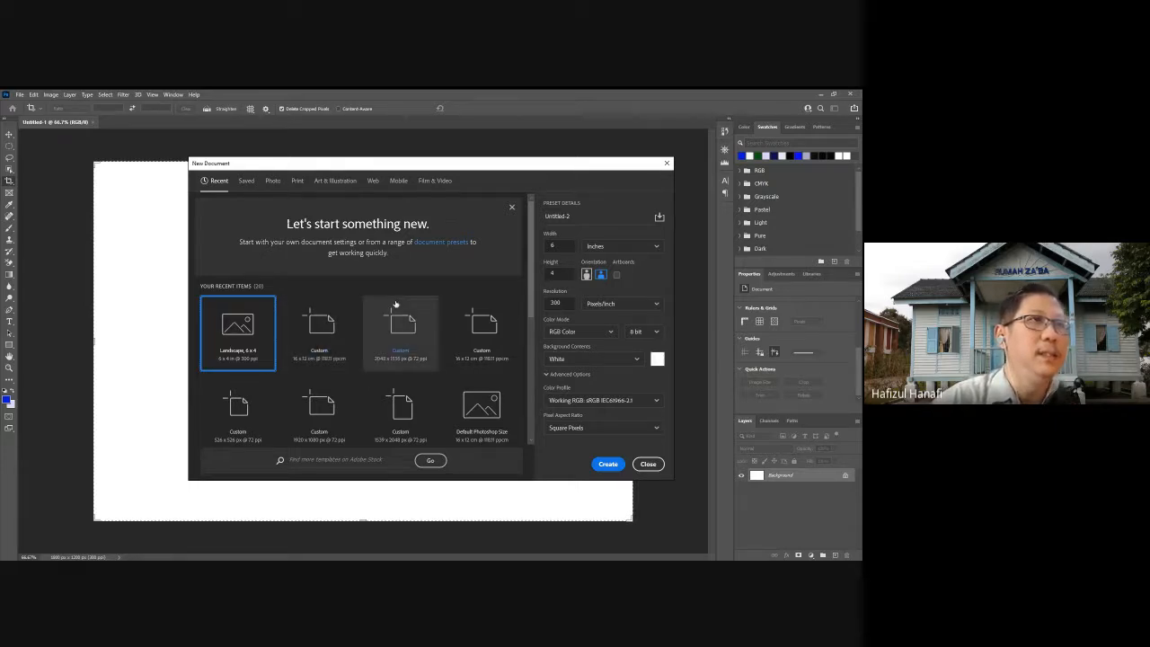
{"action": "scroll", "coordinate": [396, 296], "scroll_direction": "down", "scroll_amount": 1}
{"action": "scroll", "coordinate": [396, 297], "scroll_direction": "down", "scroll_amount": 3}
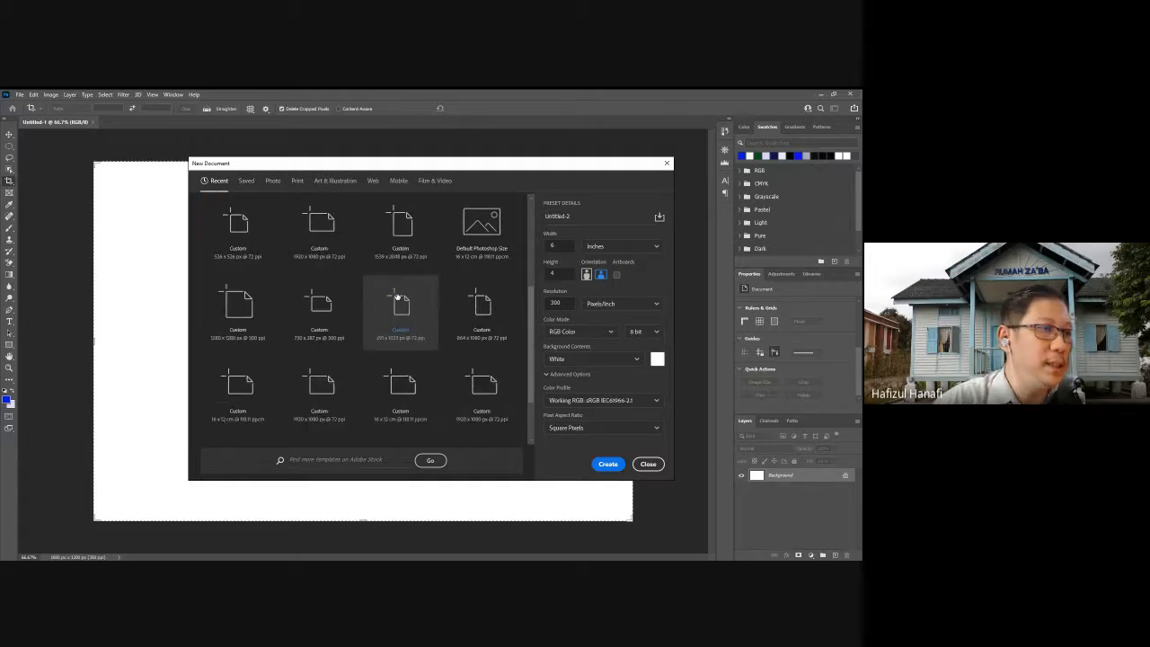
{"action": "scroll", "coordinate": [399, 298], "scroll_direction": "up", "scroll_amount": 3}
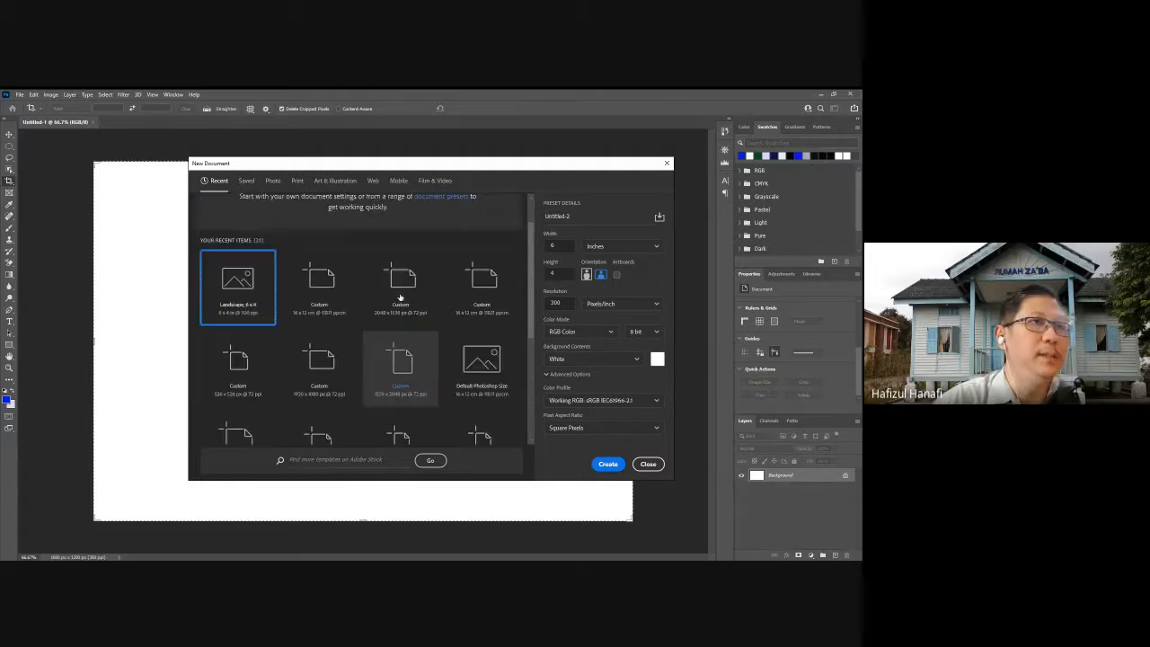
{"action": "scroll", "coordinate": [400, 298], "scroll_direction": "up", "scroll_amount": 1}
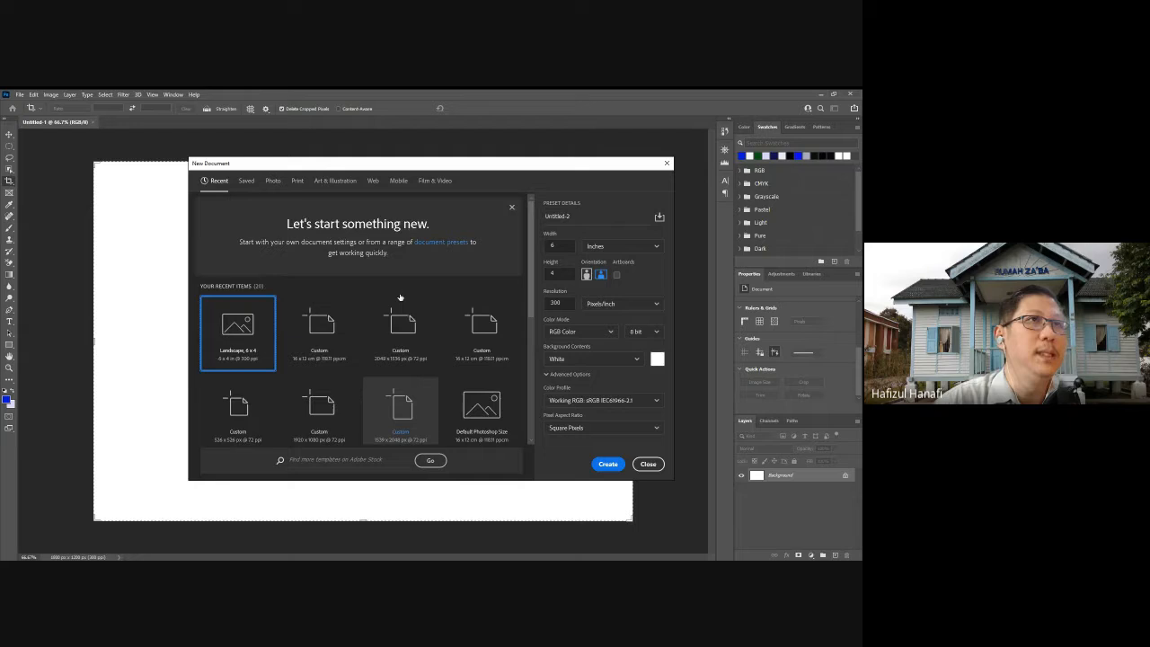
{"action": "left_click", "coordinate": [247, 185]}
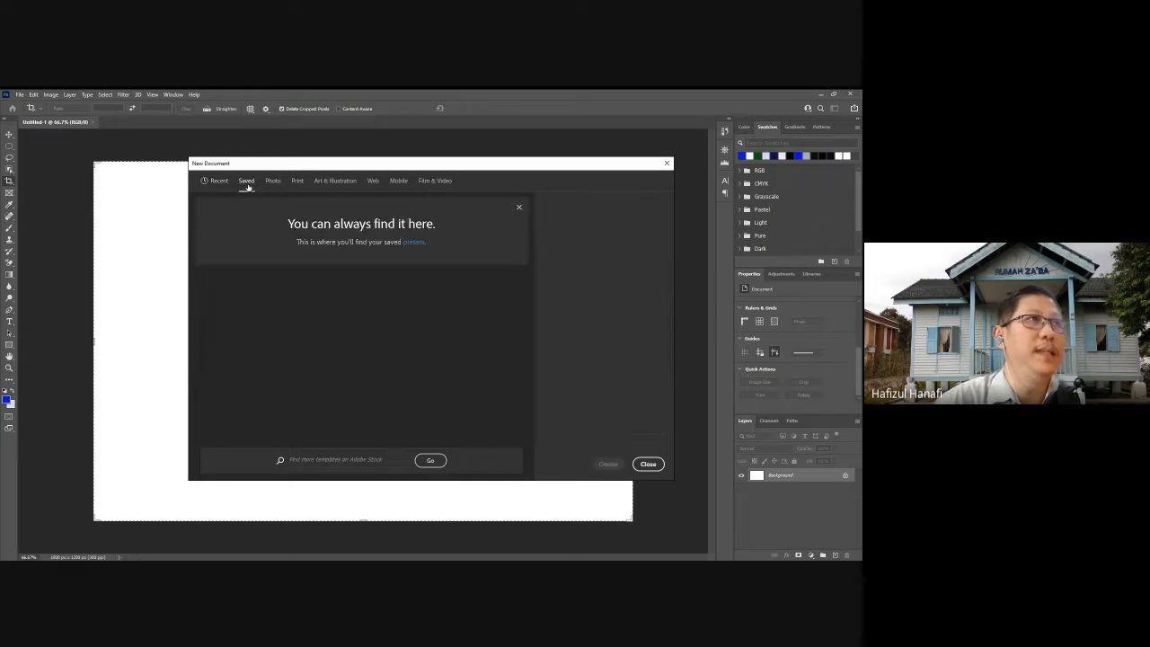
{"action": "left_click", "coordinate": [410, 243]}
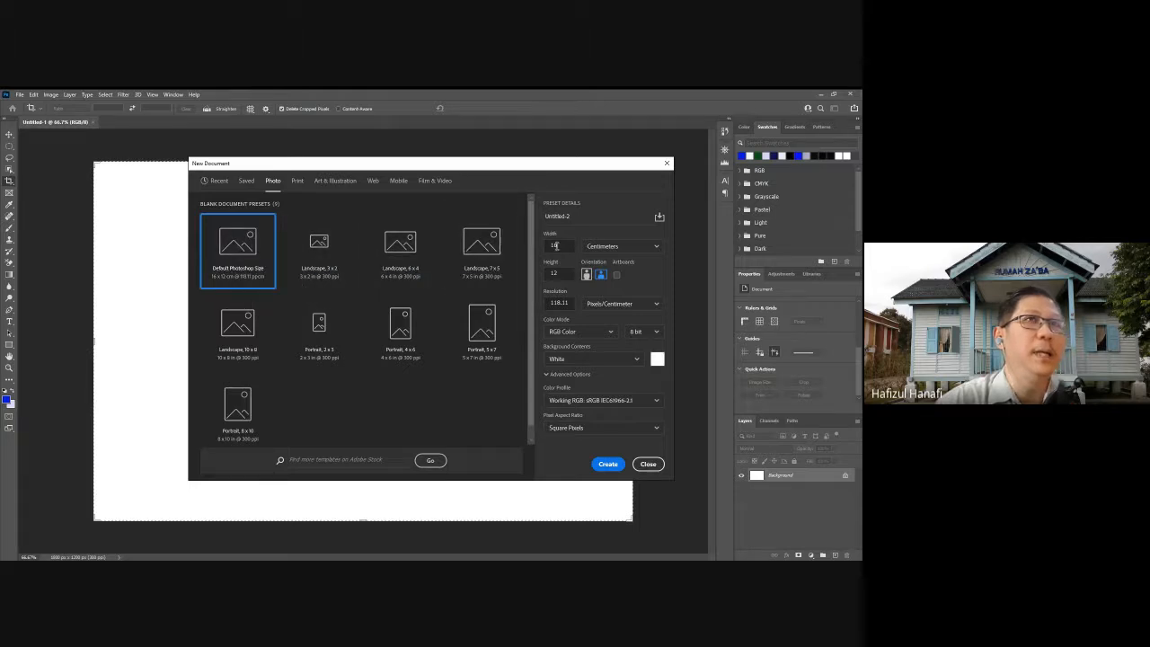
{"action": "left_click_drag", "start_coordinate": [593, 216], "coordinate": [541, 216]}
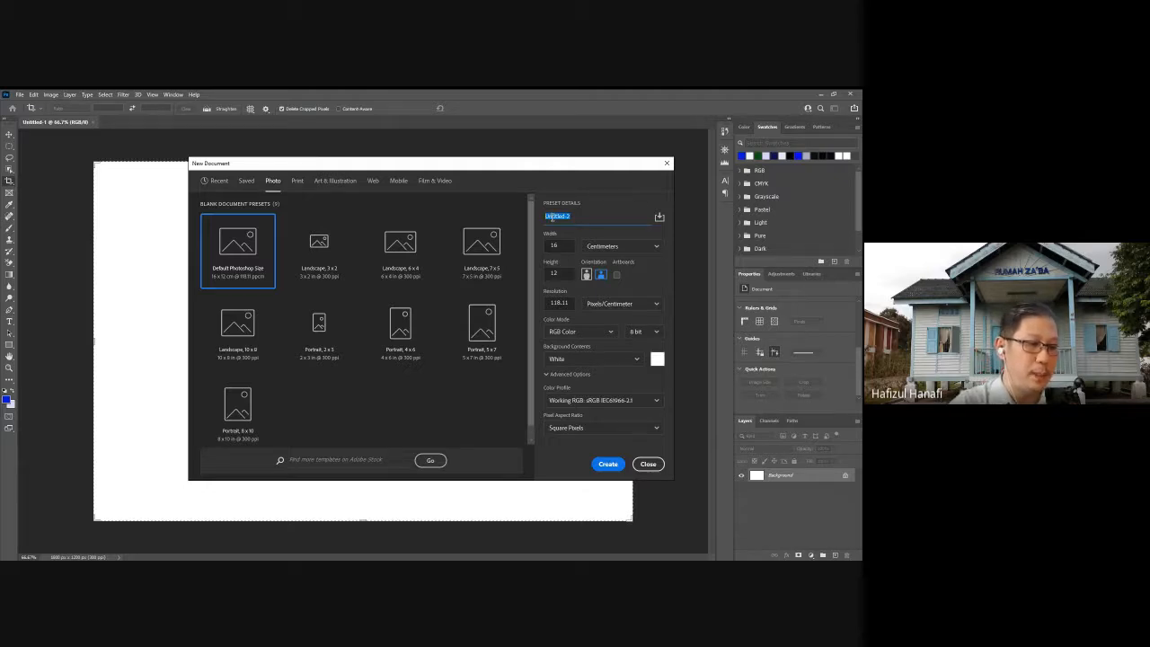
{"action": "type", "text": "Gambar"}
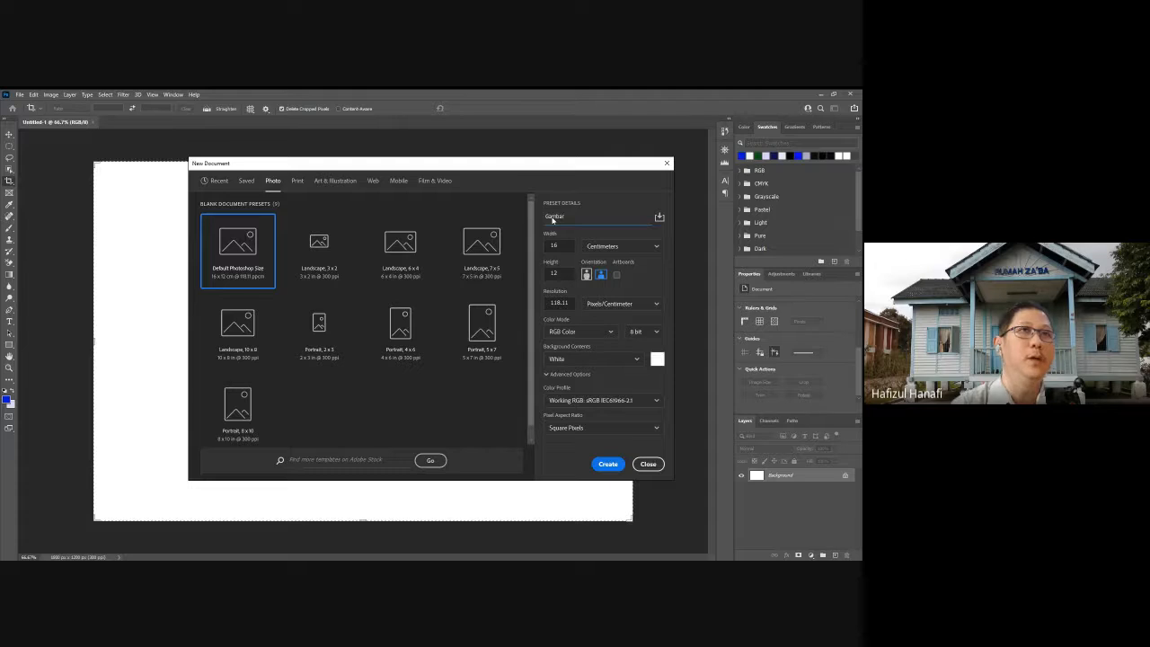
{"action": "key", "text": "BackSpace"}
{"action": "key", "text": "BackSpace"}
{"action": "key", "text": "BackSpace"}
{"action": "key", "text": "BackSpace"}
{"action": "key", "text": "BackSpace"}
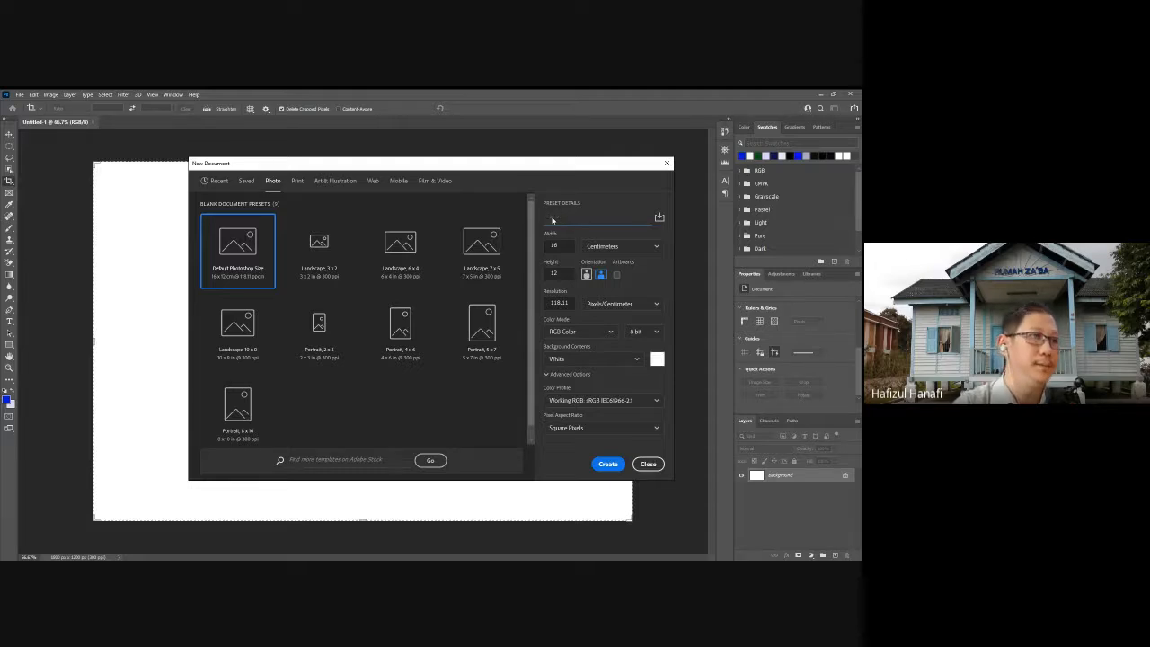
{"action": "type", "text": "Pict"}
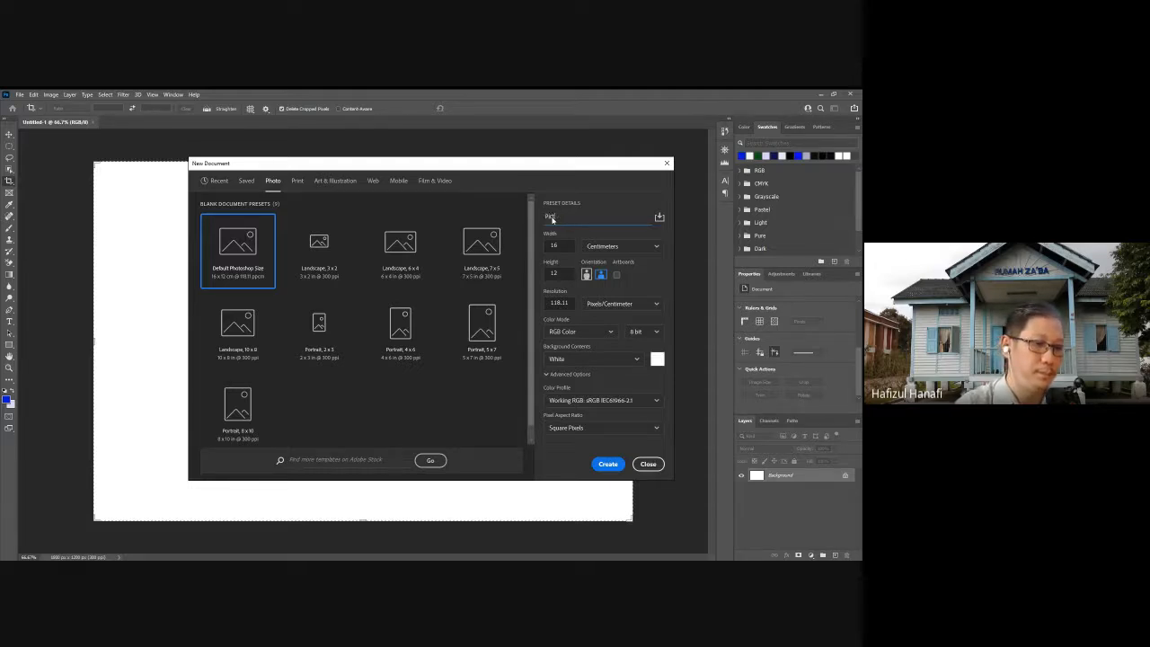
{"action": "type", "text": "ure"}
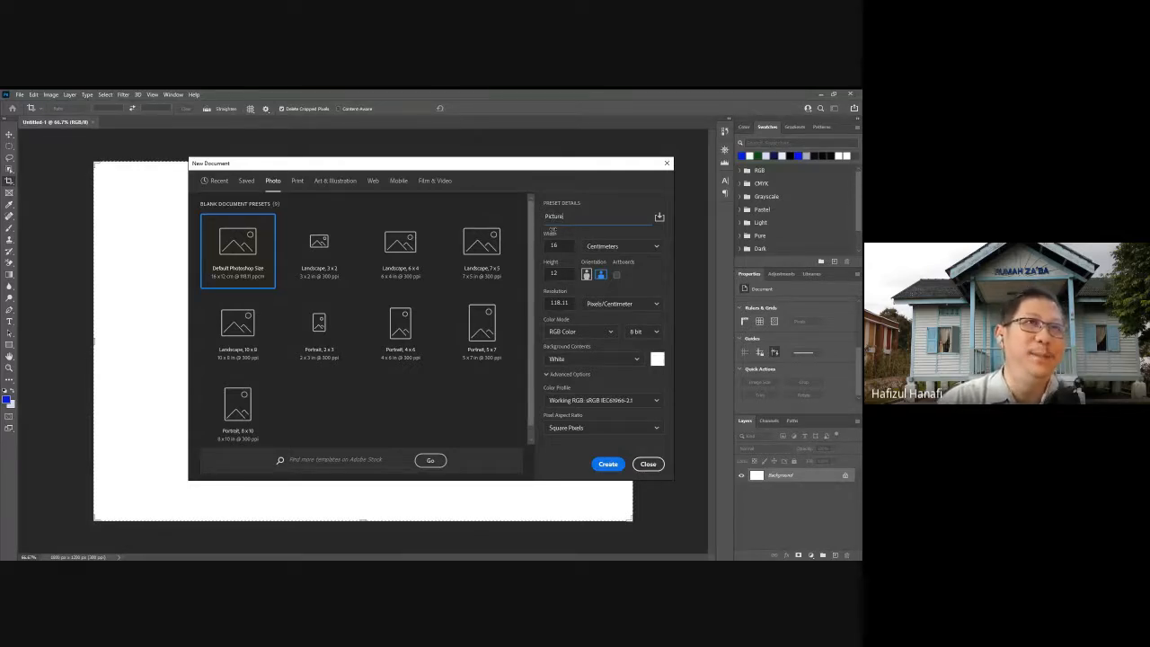
- Name the new document Photograph
{"action": "left_click", "coordinate": [568, 217]}
{"action": "left_click", "coordinate": [571, 219]}
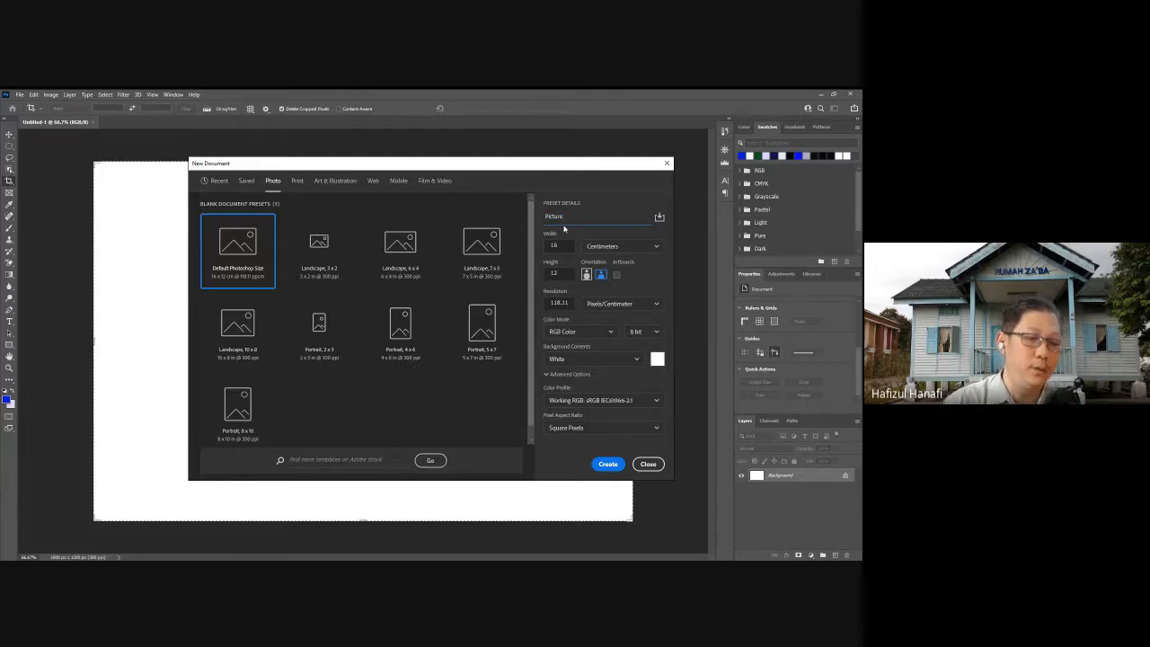
{"action": "key", "text": "BackSpace"}
{"action": "key", "text": "BackSpace"}
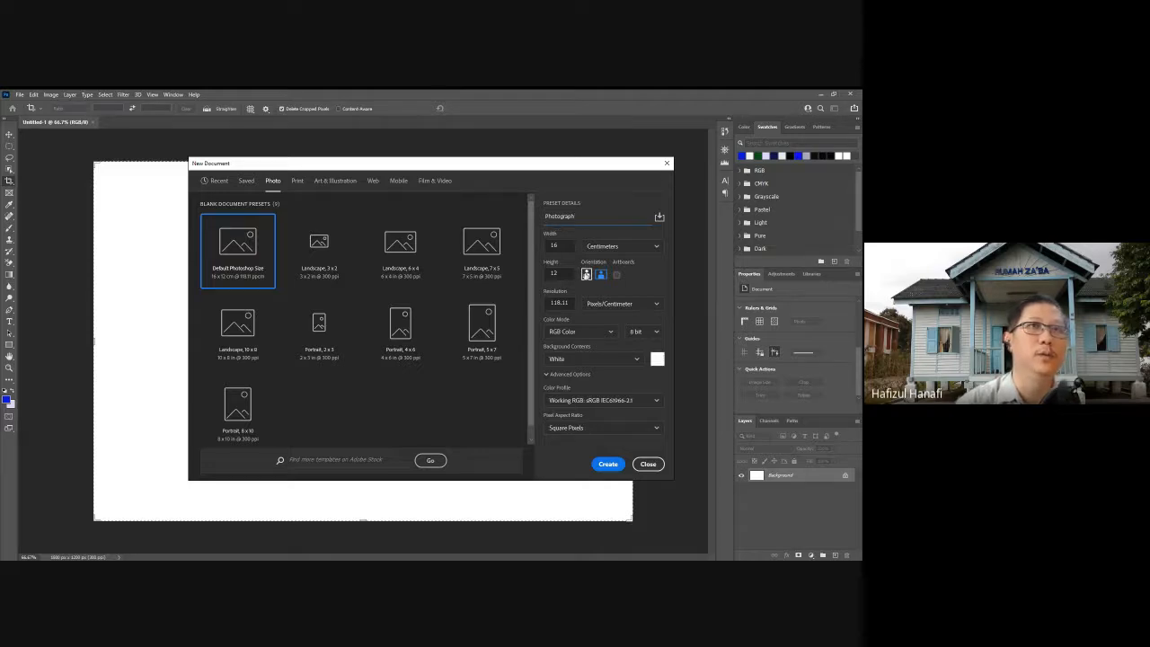
- Set the new document's dimension units to Pixels, and try portrait orientation before returning to landscape
{"action": "left_click", "coordinate": [600, 247]}
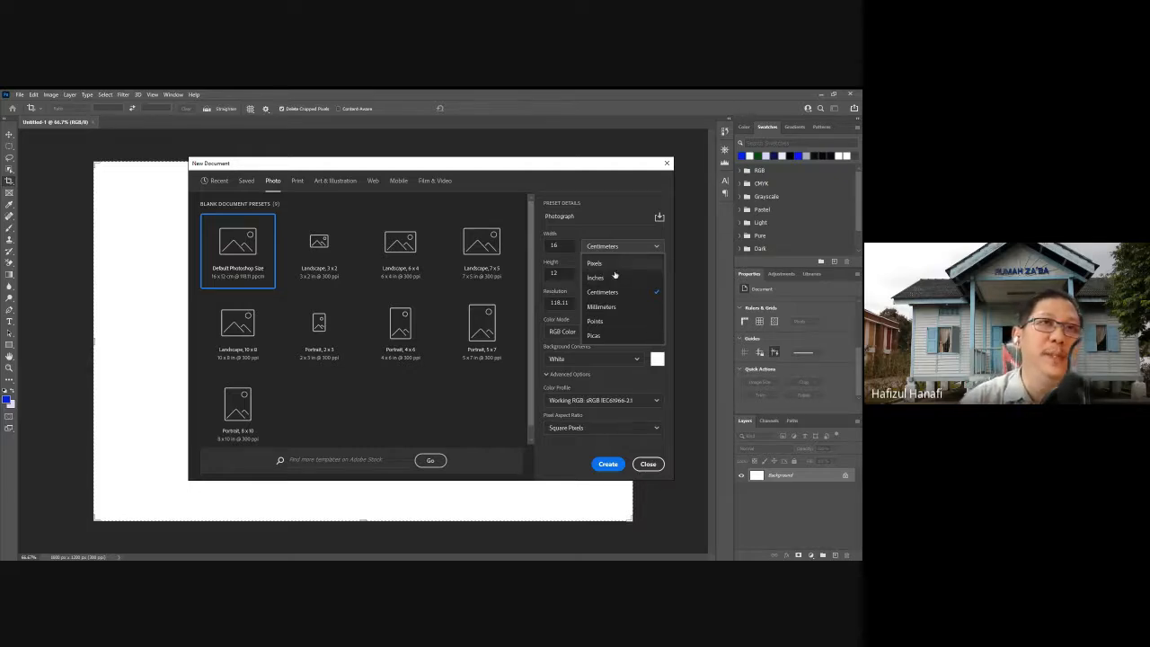
{"action": "left_click", "coordinate": [614, 263]}
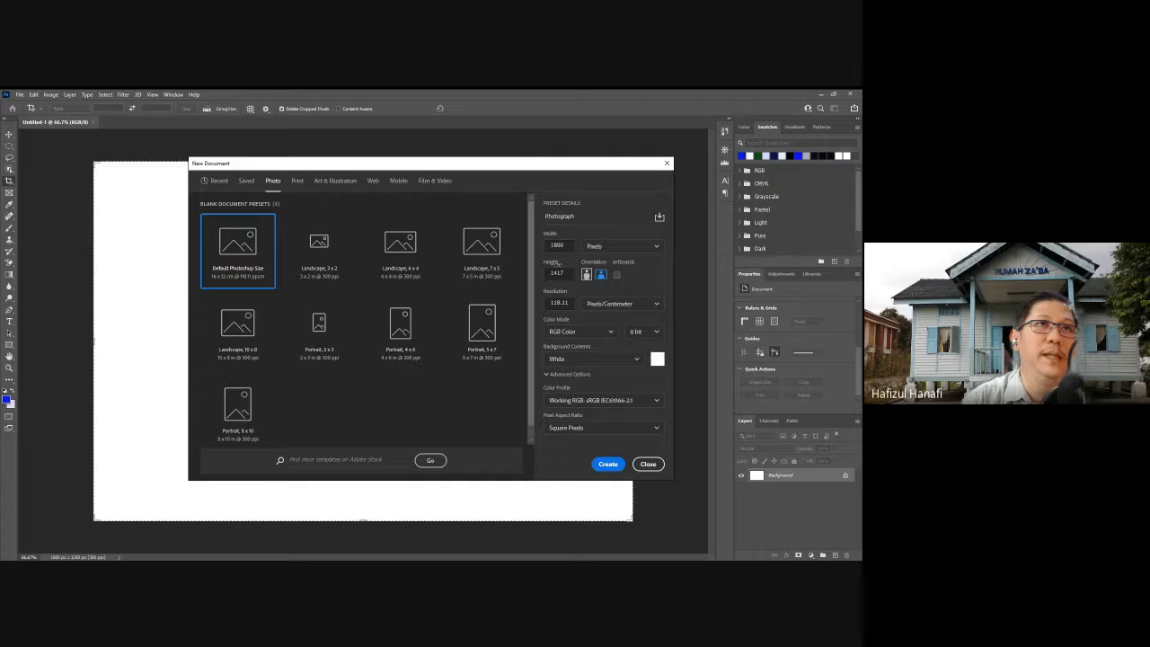
{"action": "left_click", "coordinate": [586, 275]}
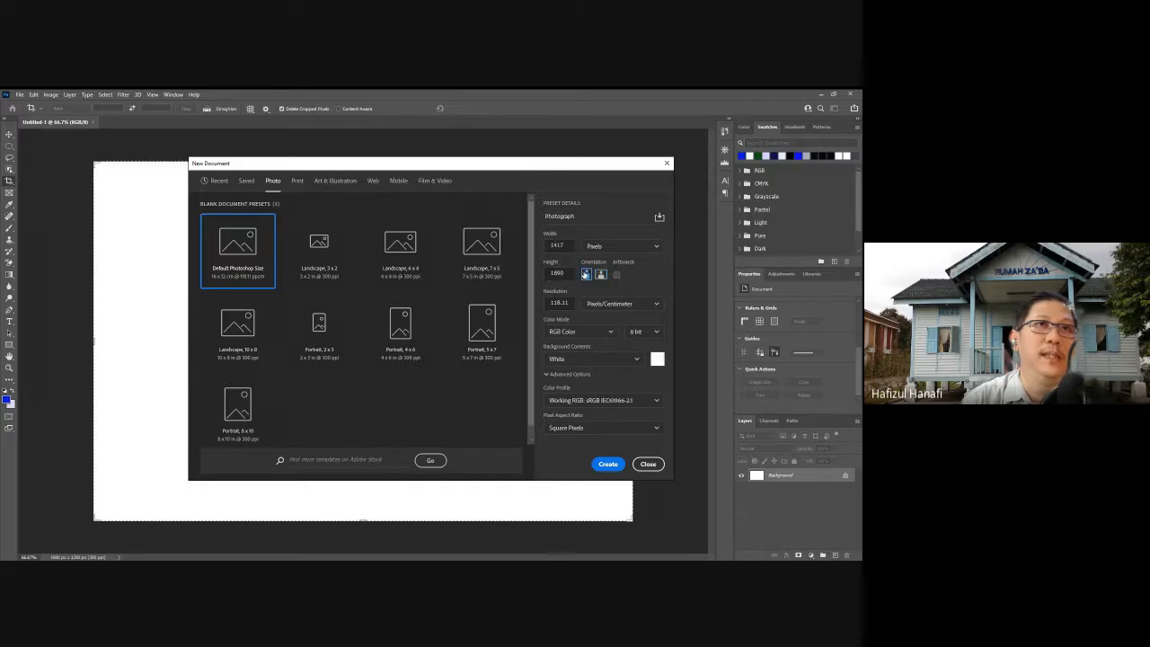
{"action": "left_click", "coordinate": [600, 274]}
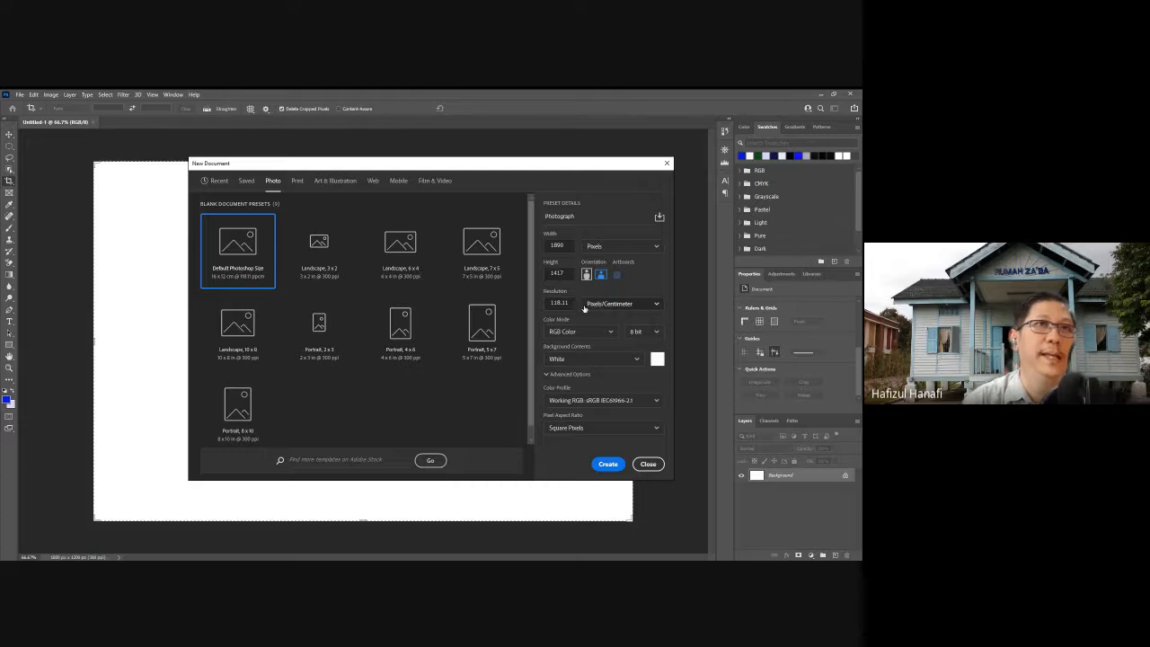
- Review the resolution unit options, and try the Bitmap color mode with 1 bit depth for the Photograph document
{"action": "left_click", "coordinate": [592, 307]}
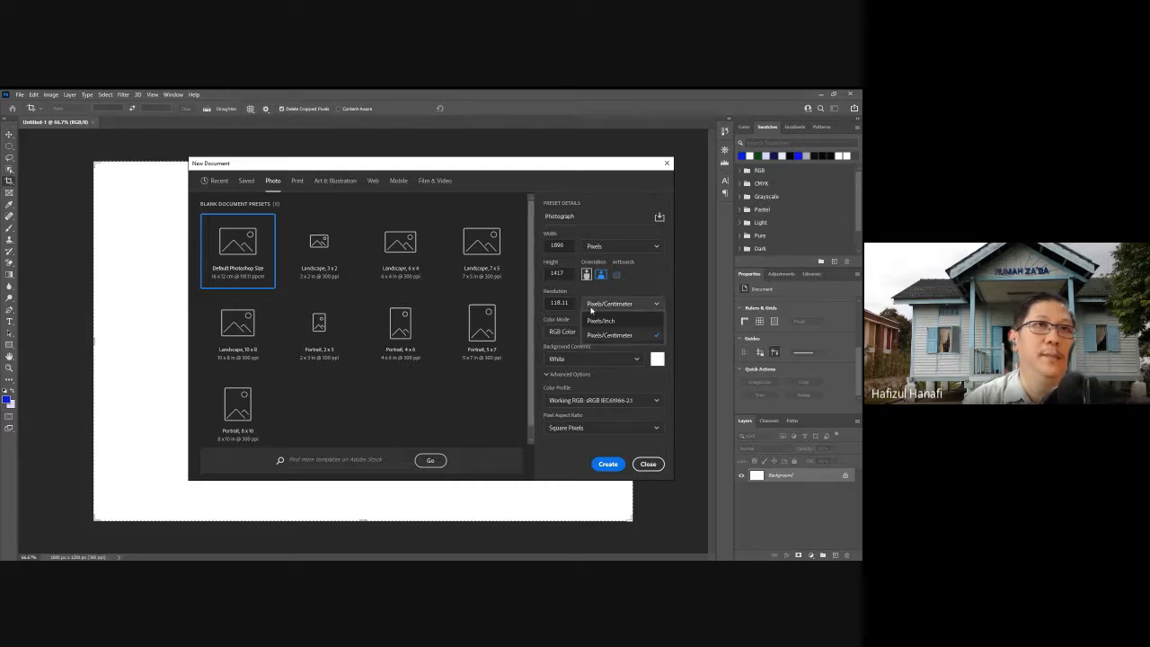
{"action": "left_click", "coordinate": [575, 313]}
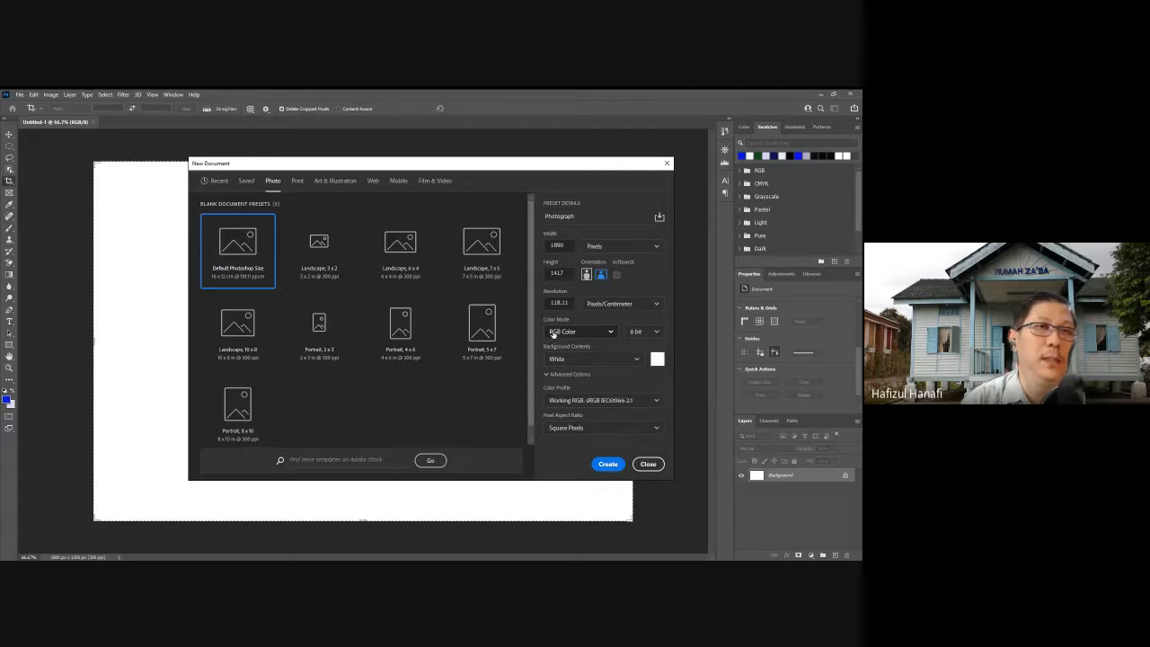
{"action": "left_click", "coordinate": [566, 335]}
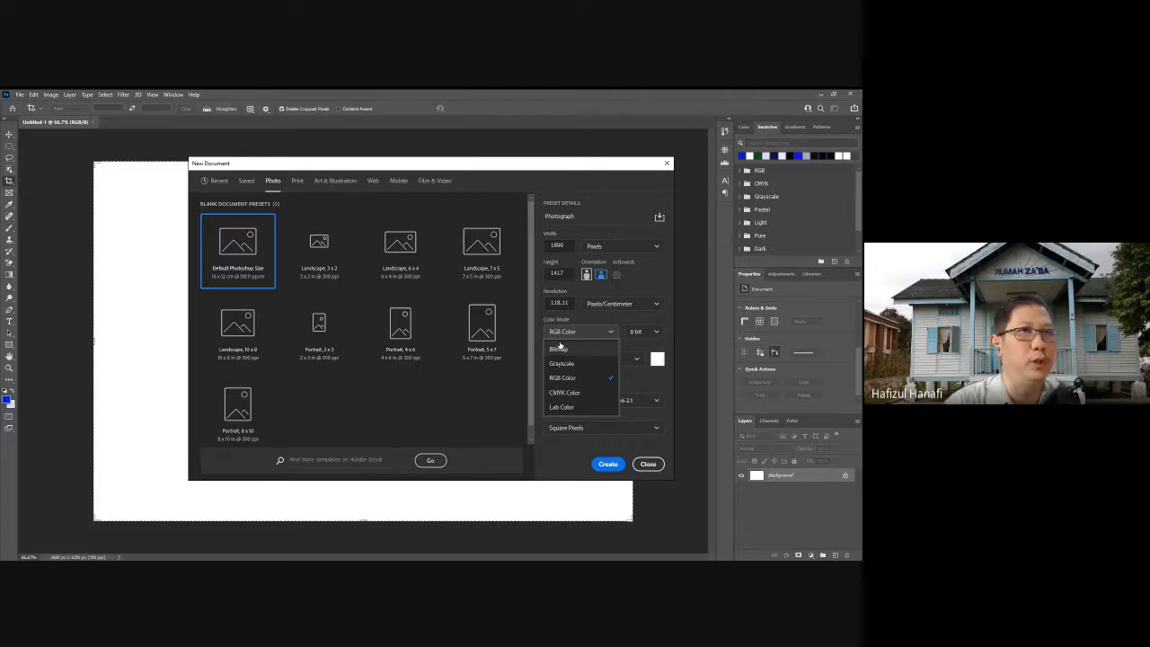
{"action": "left_click", "coordinate": [559, 349]}
{"action": "left_click", "coordinate": [656, 332]}
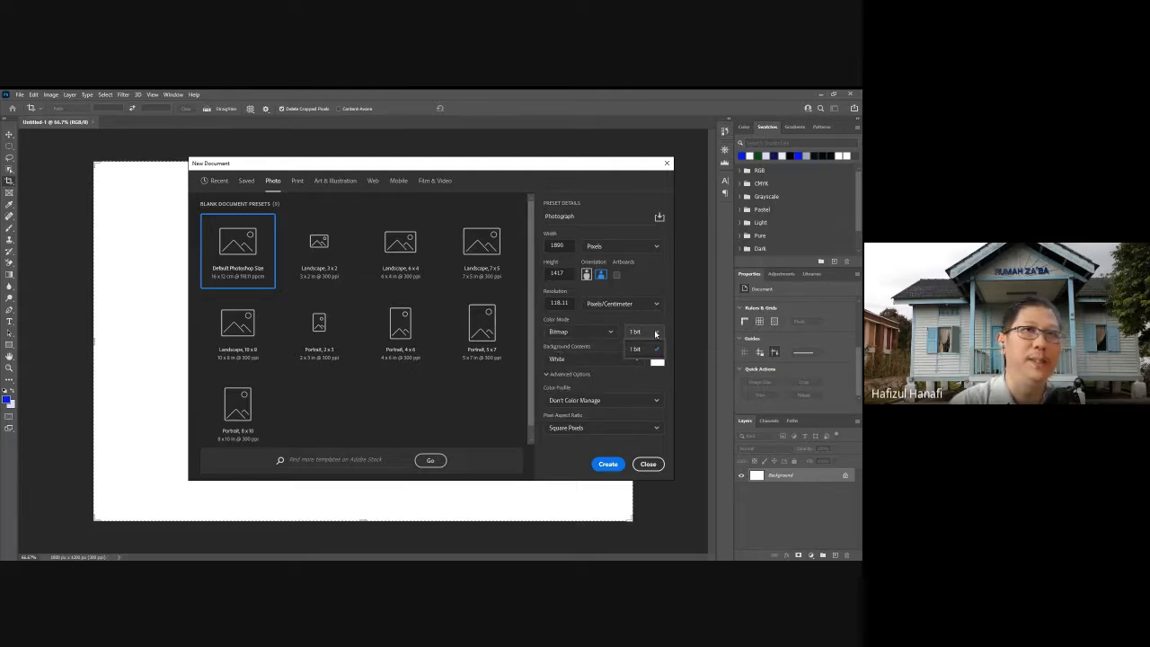
{"action": "left_click", "coordinate": [635, 350]}
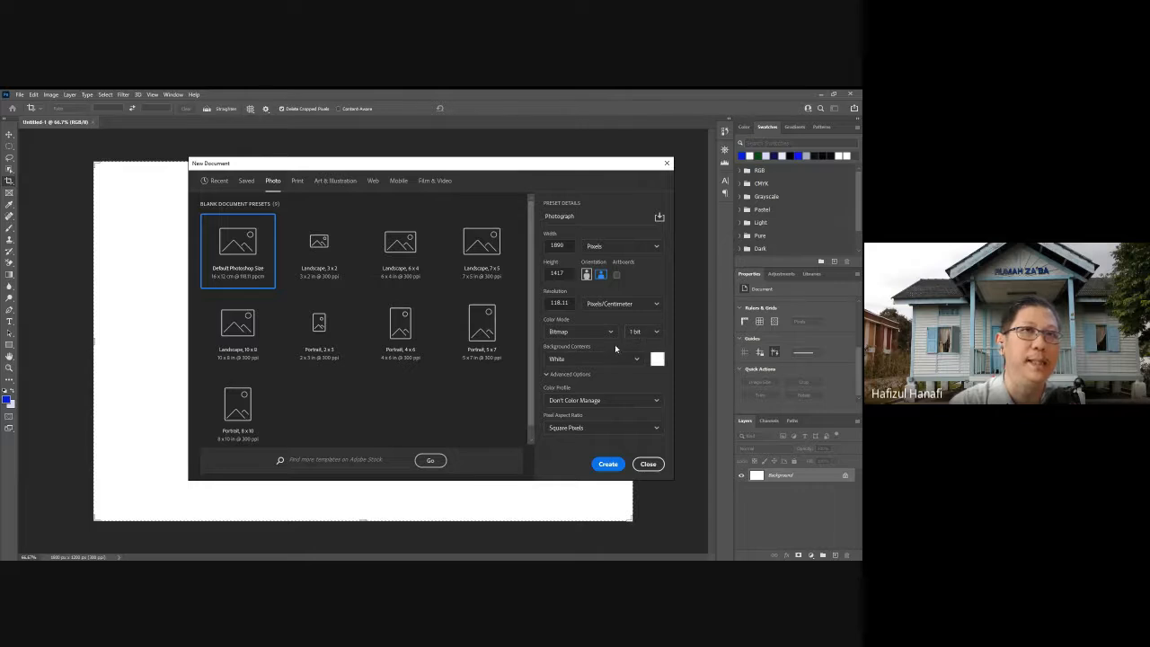
- Examine the background contents, color profile and pixel aspect ratio options, and close the dialog without creating the document
{"action": "left_click", "coordinate": [638, 360]}
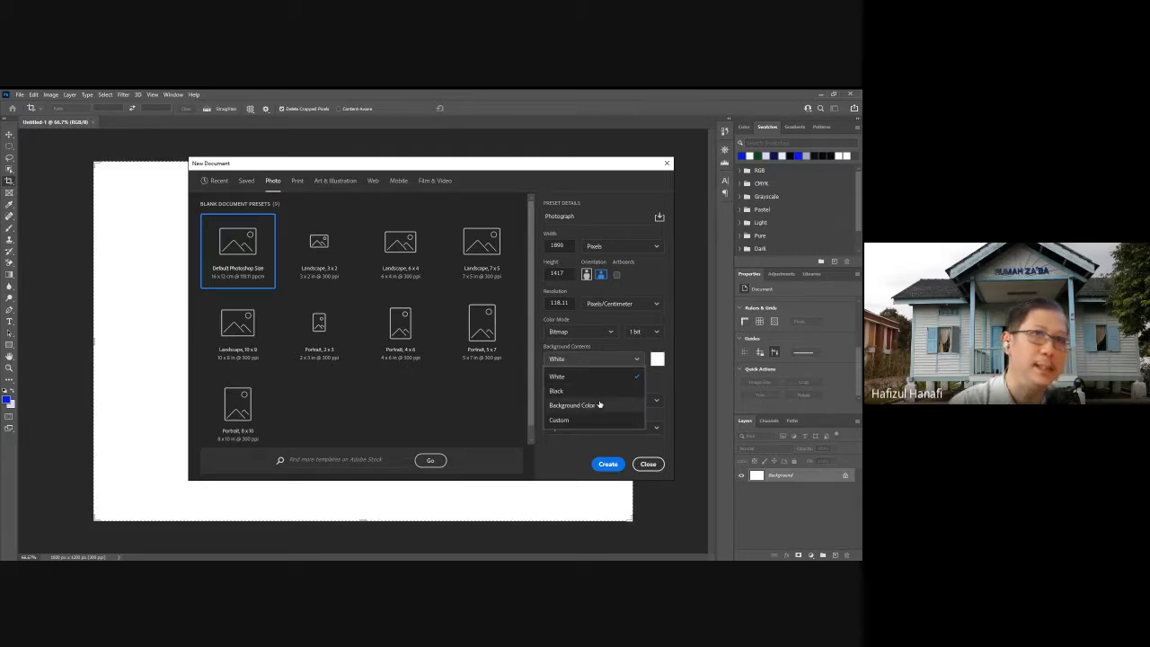
{"action": "left_click", "coordinate": [552, 446]}
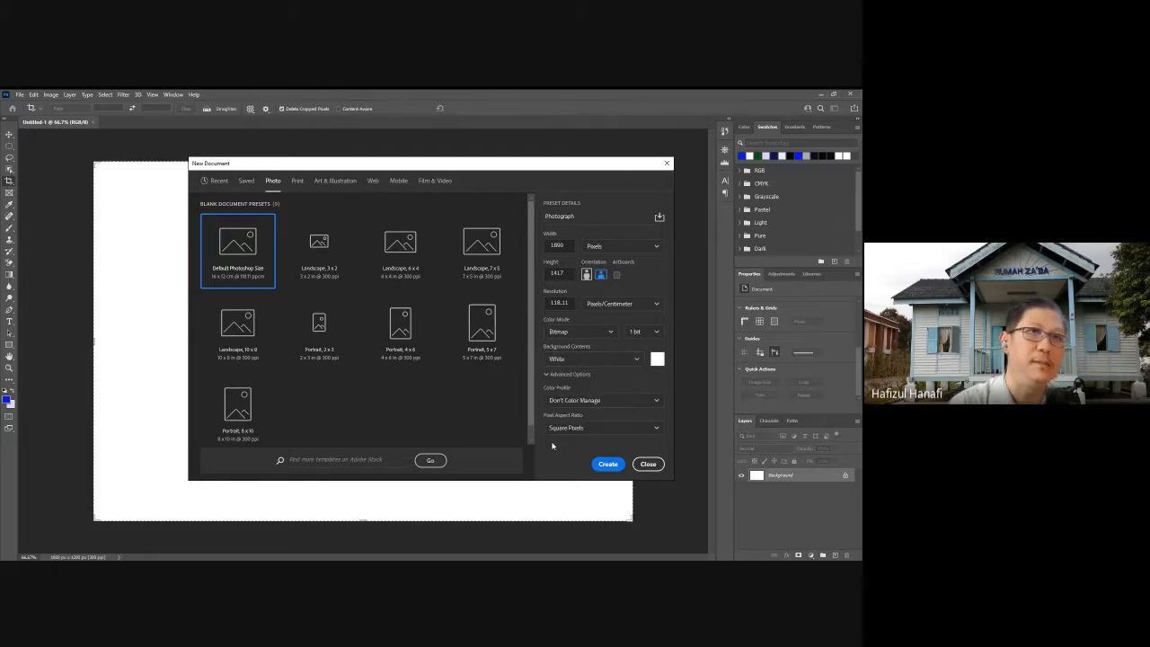
{"action": "left_click", "coordinate": [568, 401]}
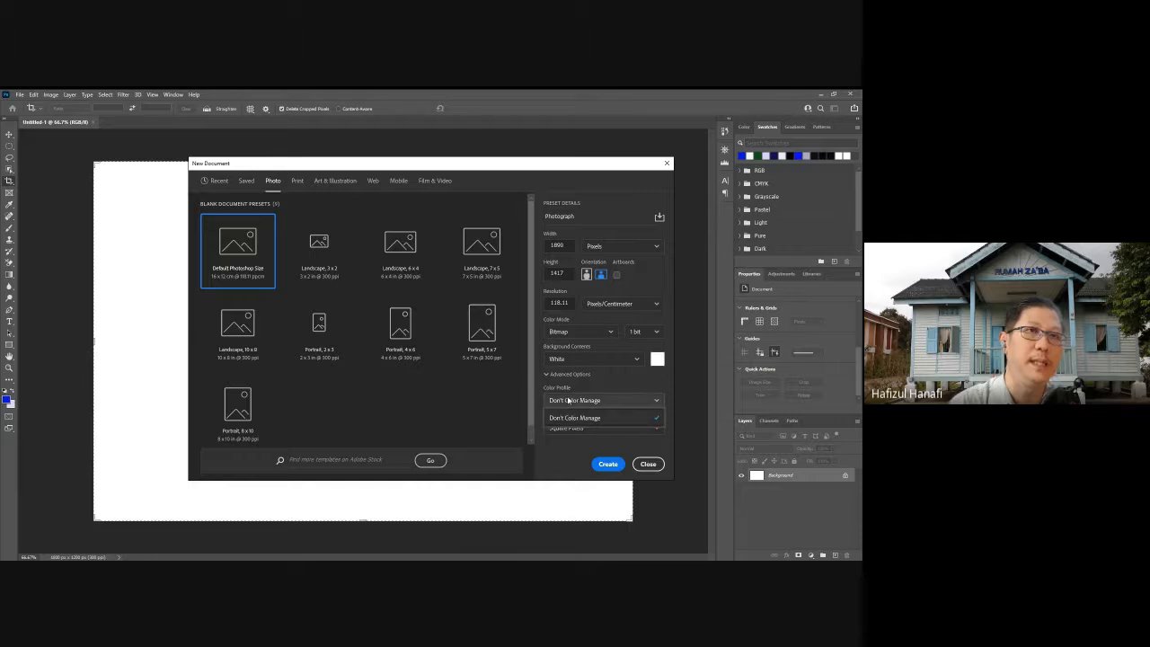
{"action": "left_click", "coordinate": [576, 387]}
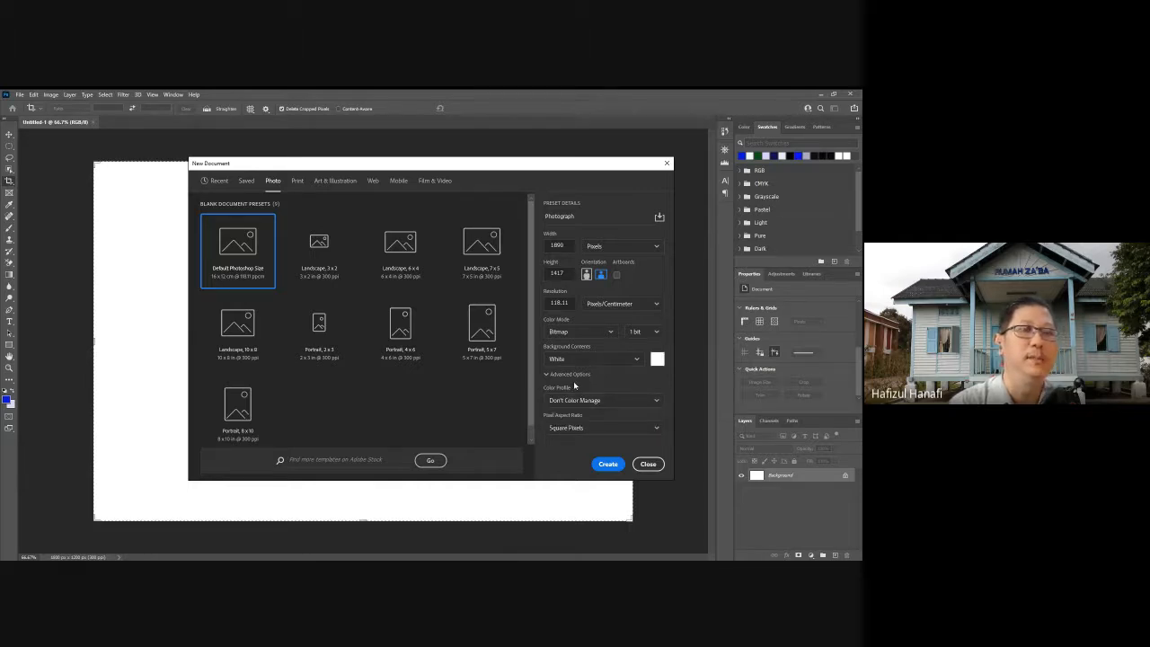
{"action": "left_click", "coordinate": [568, 428]}
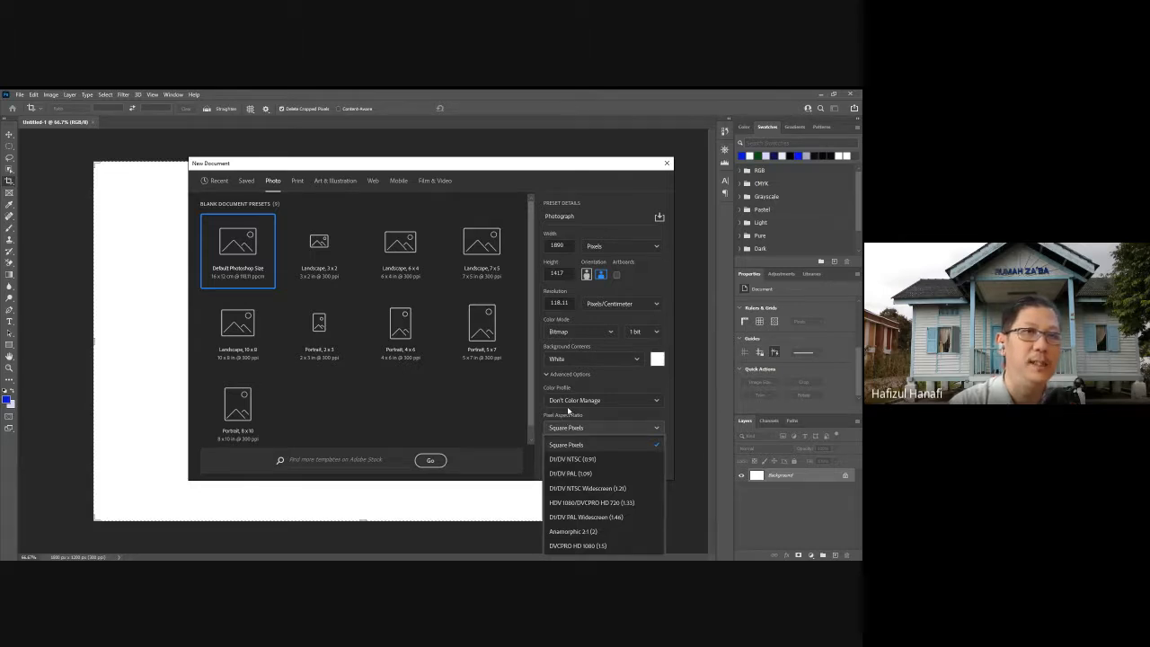
{"action": "left_click", "coordinate": [570, 405]}
{"action": "left_click", "coordinate": [568, 406]}
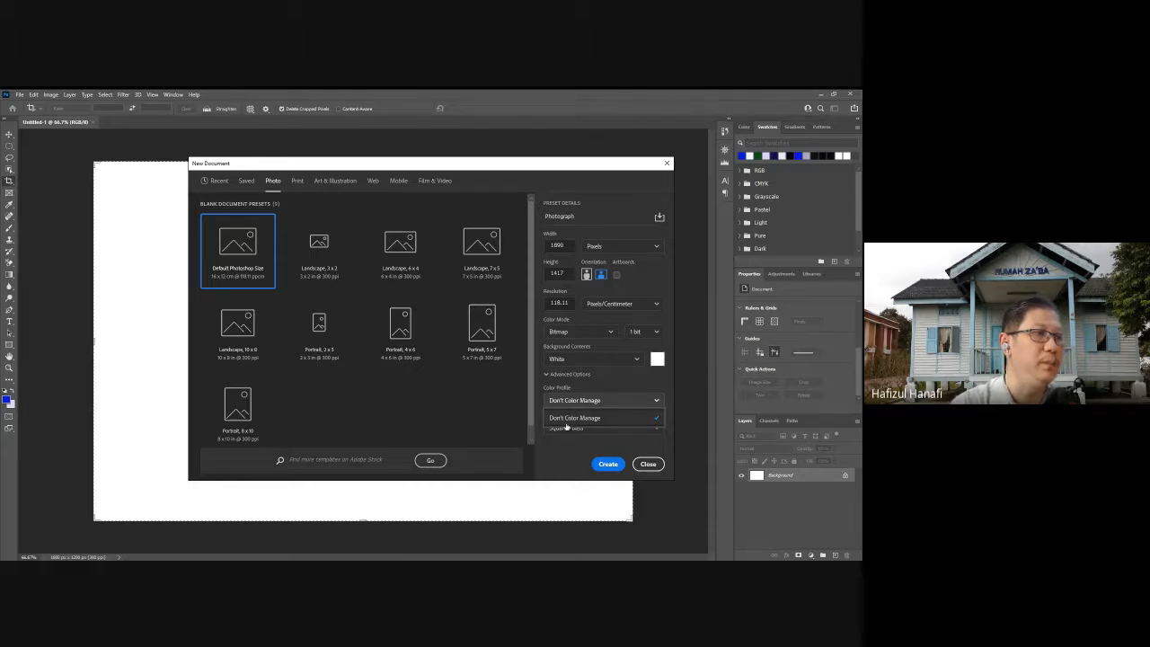
{"action": "left_click", "coordinate": [645, 465]}
{"action": "left_click", "coordinate": [647, 463]}
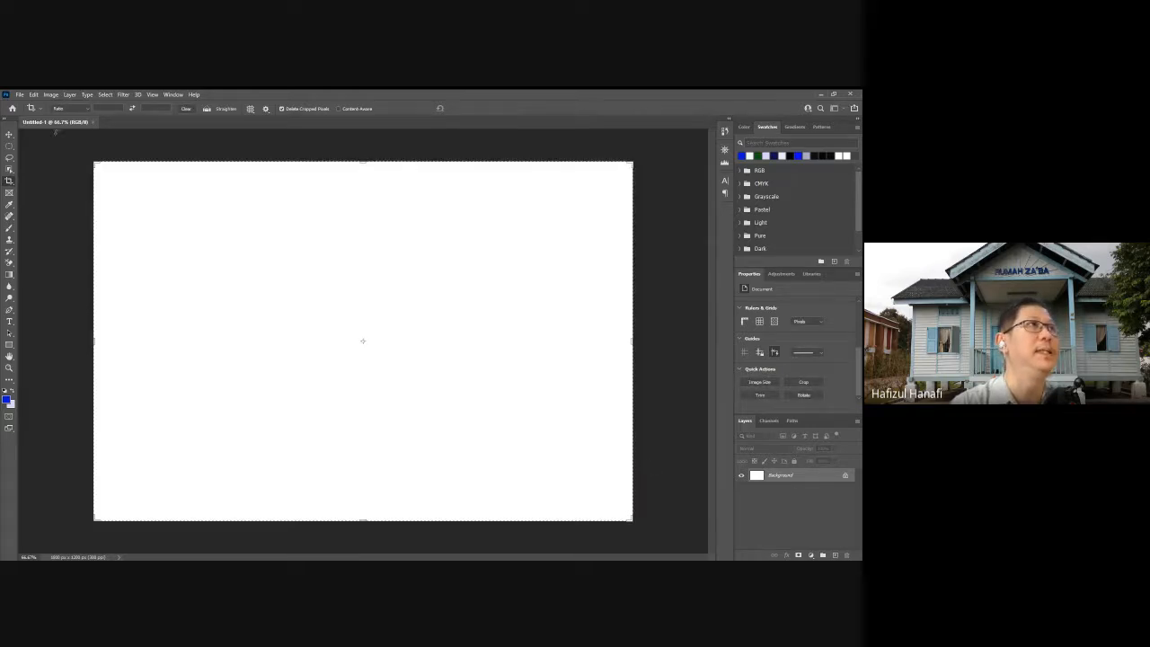
{"action": "left_click", "coordinate": [50, 94]}
{"action": "mouse_move", "coordinate": [67, 103]}
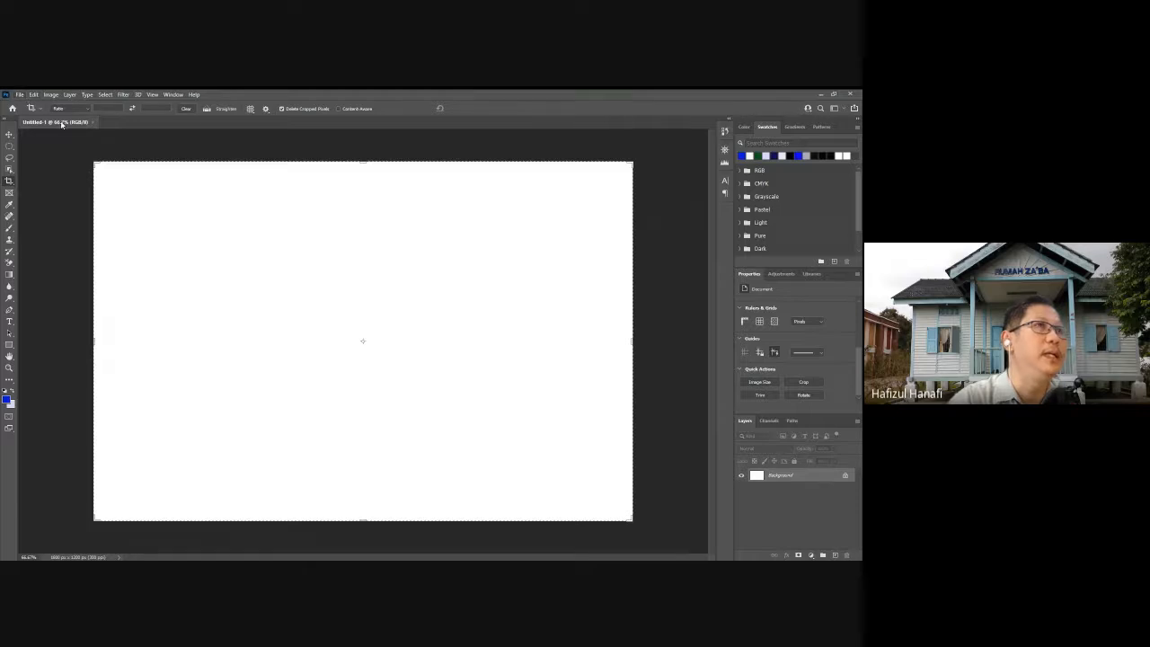
- Start a new document from the Photo presets with Default Photoshop Size and name it gambar
{"action": "key", "text": "ctrl+n"}
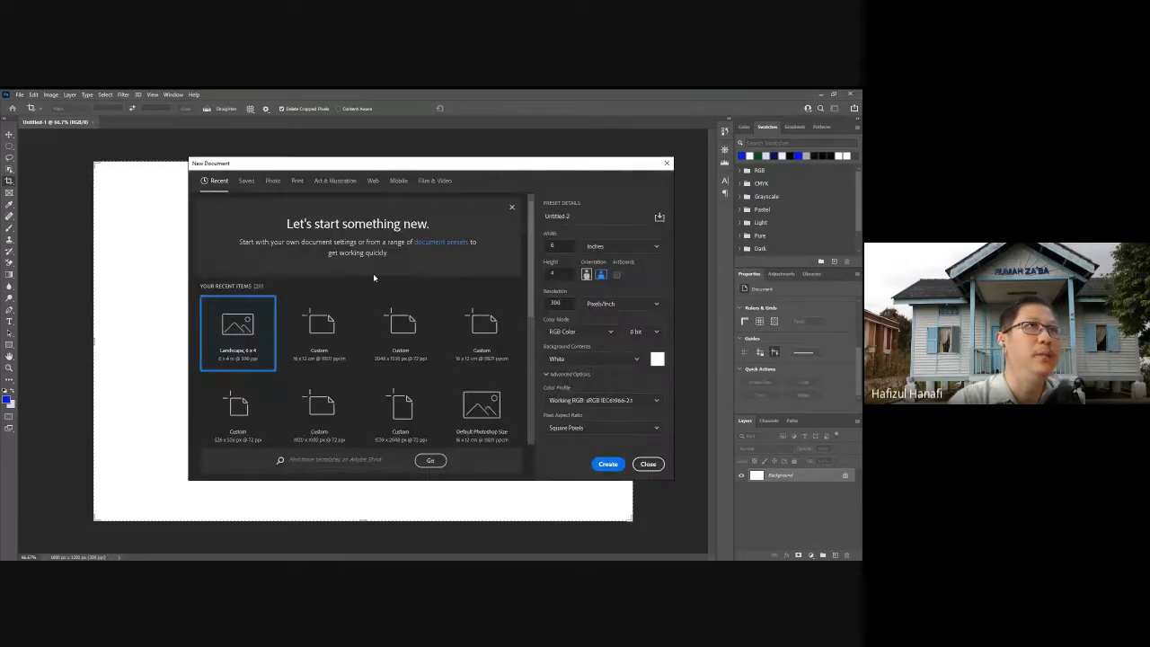
{"action": "left_click", "coordinate": [272, 181]}
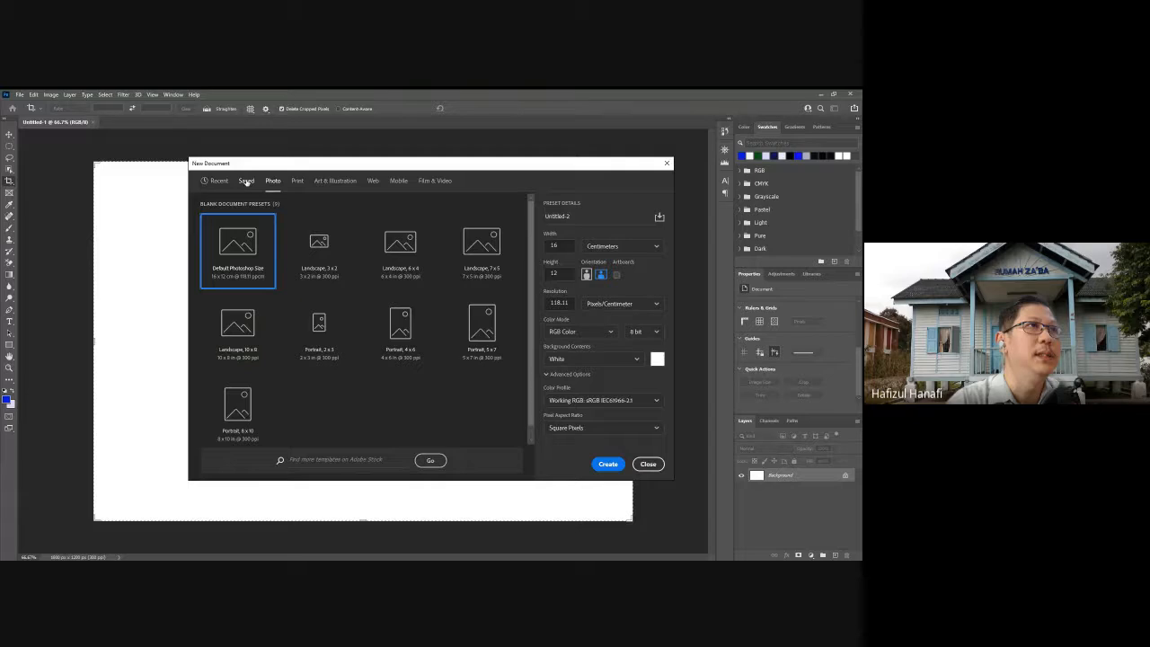
{"action": "left_click", "coordinate": [246, 180]}
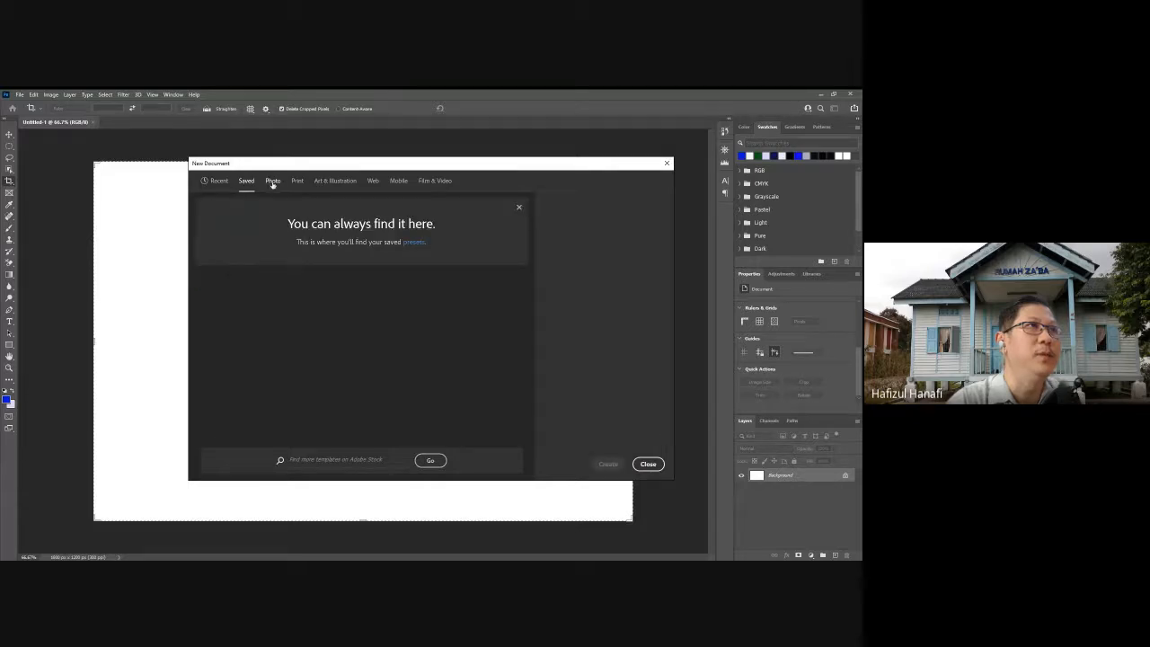
{"action": "left_click", "coordinate": [273, 181]}
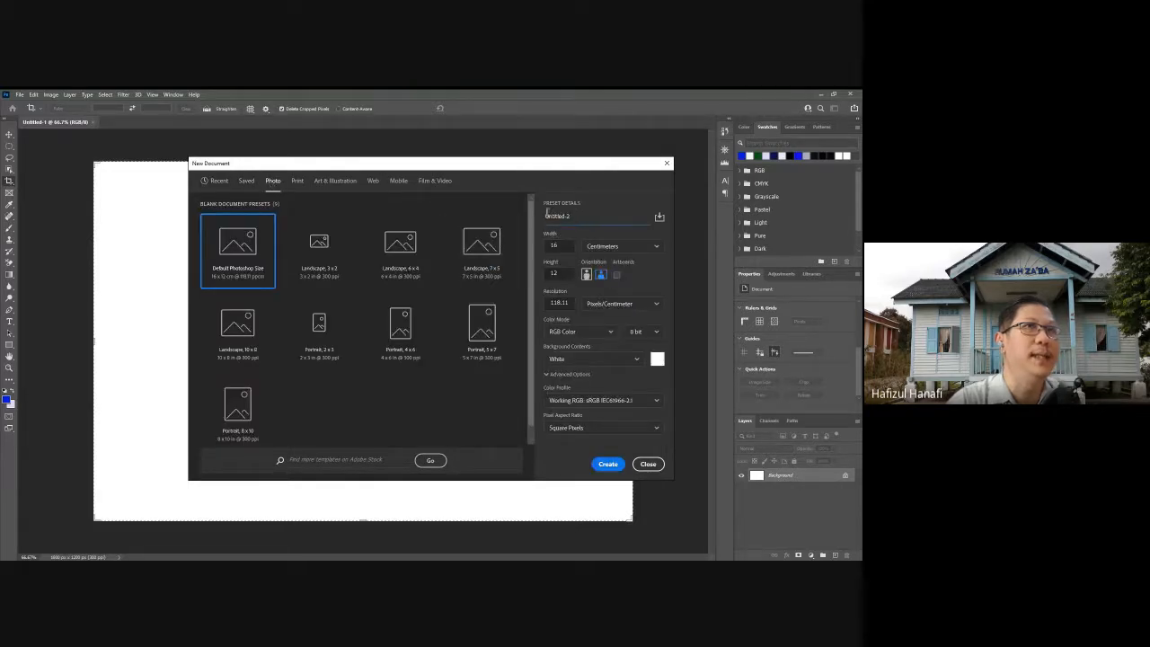
{"action": "left_click_drag", "start_coordinate": [577, 214], "coordinate": [526, 214]}
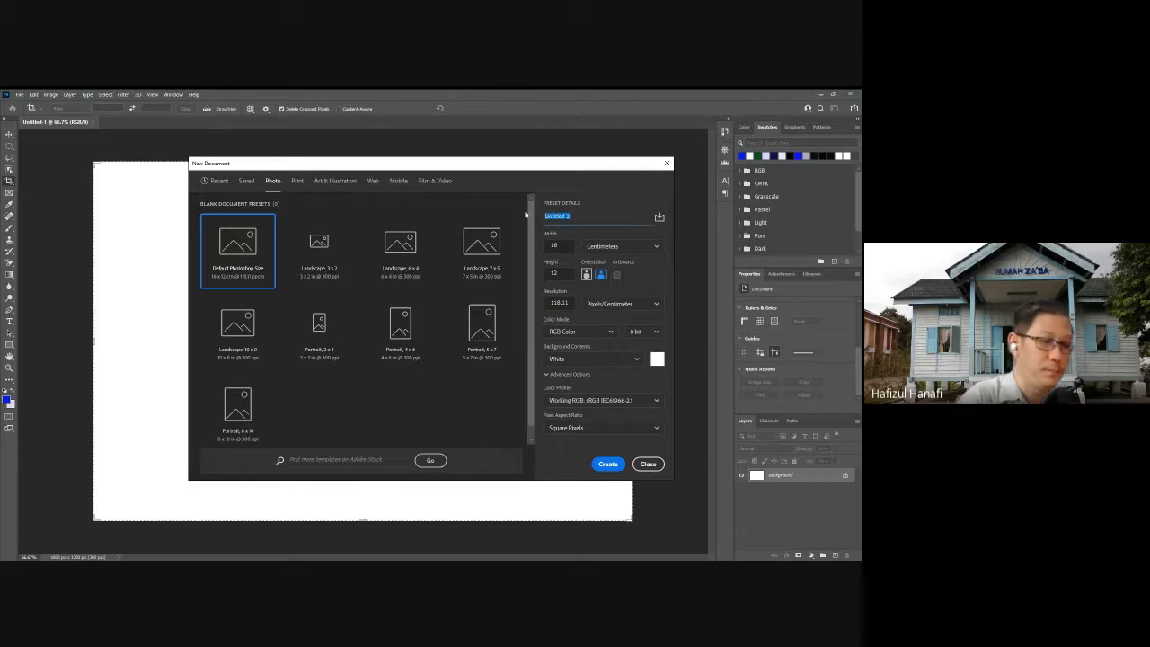
{"action": "type", "text": "gari"}
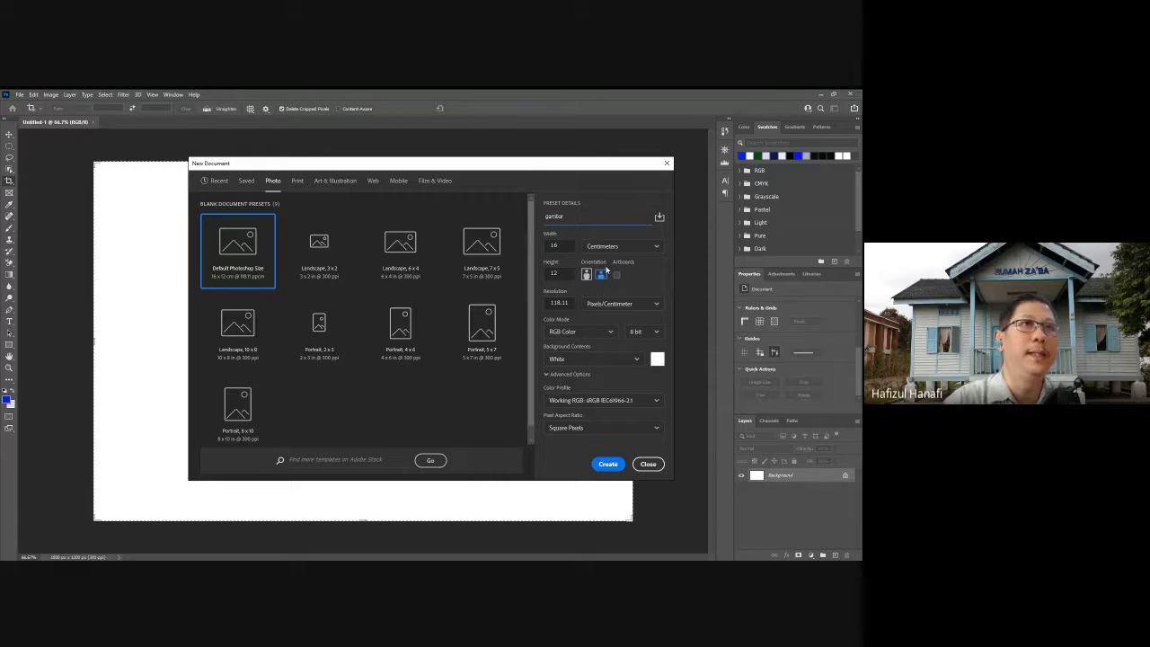
- Try the Grayscale color mode, check its bit-depth options, and return the color mode to RGB Color
{"action": "left_click", "coordinate": [582, 333]}
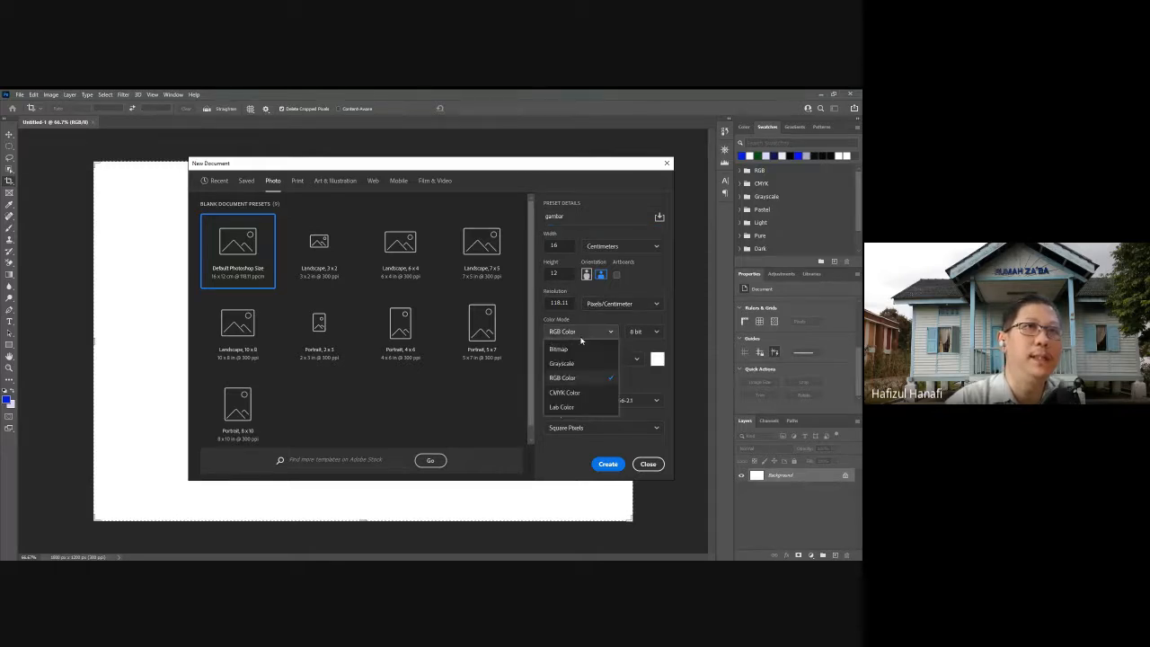
{"action": "left_click", "coordinate": [580, 364]}
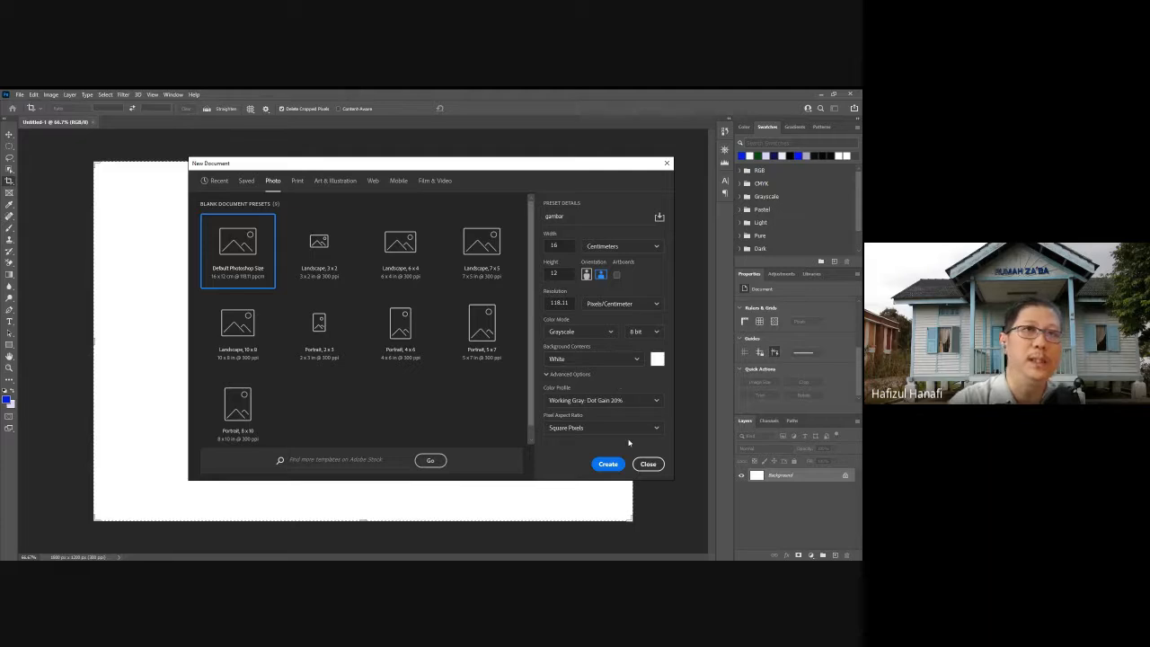
{"action": "left_click", "coordinate": [644, 332]}
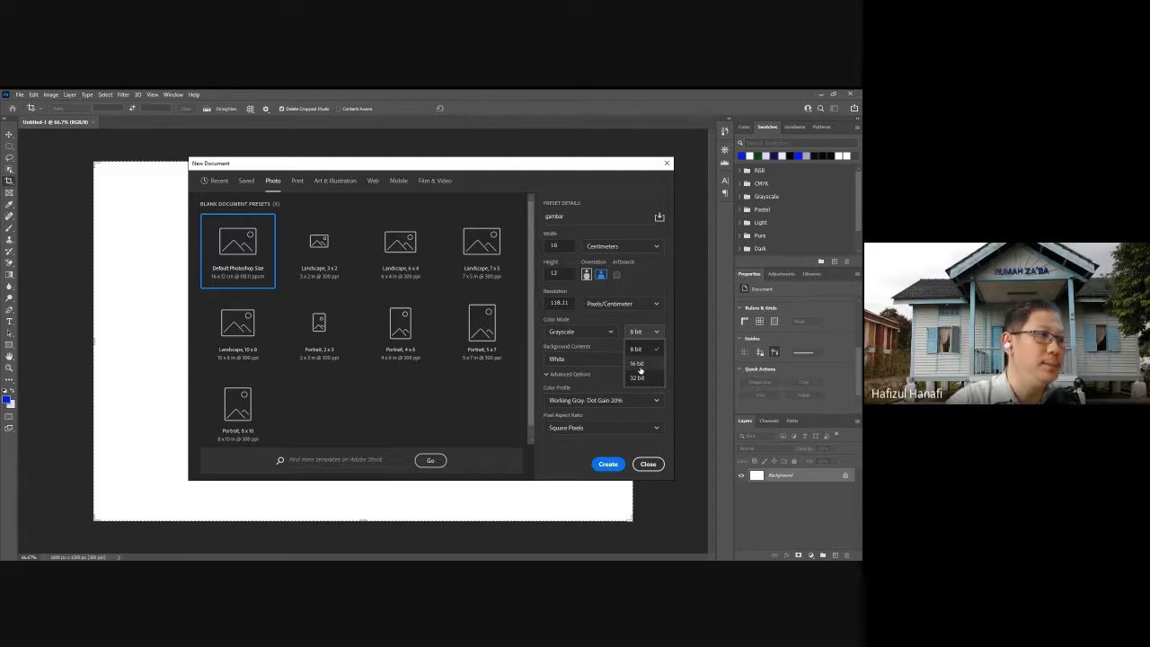
{"action": "left_click", "coordinate": [583, 332]}
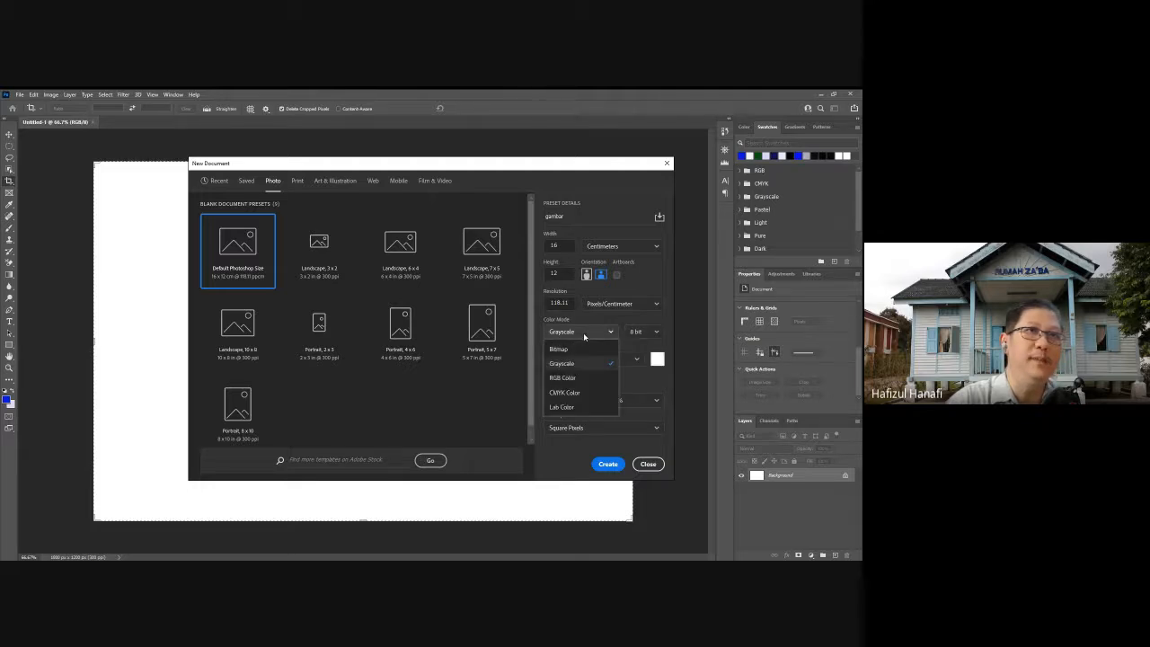
{"action": "left_click", "coordinate": [580, 378]}
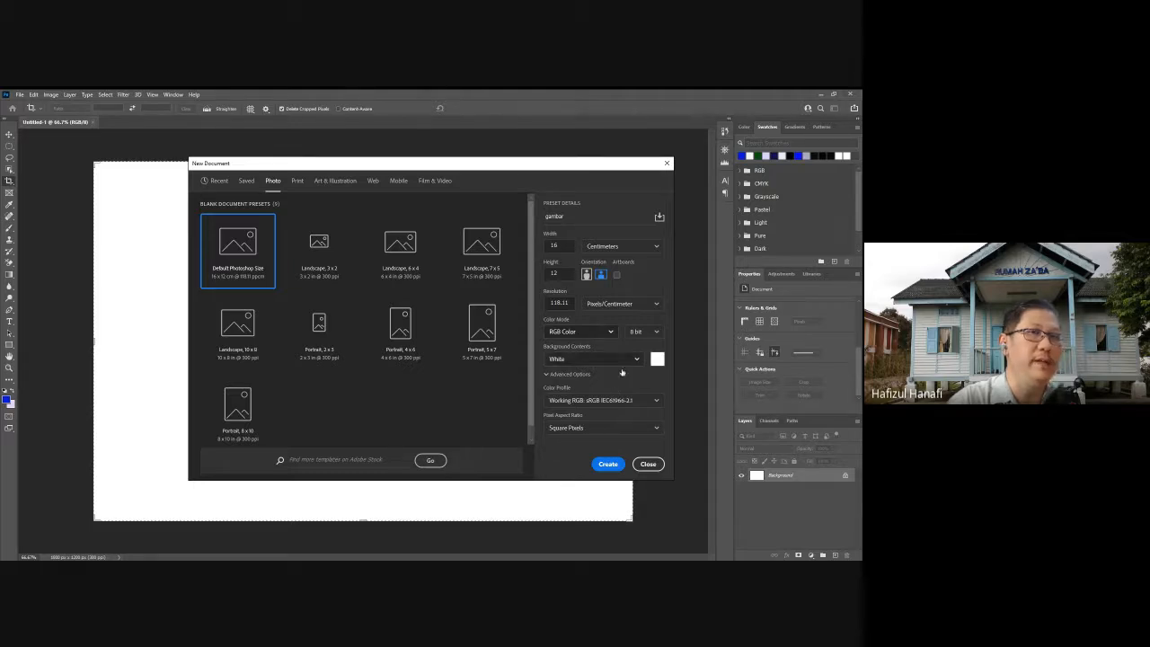
- Try the 16 bit and 32 bit depths for RGB Color, ending on 8 bit
{"action": "left_click", "coordinate": [639, 332]}
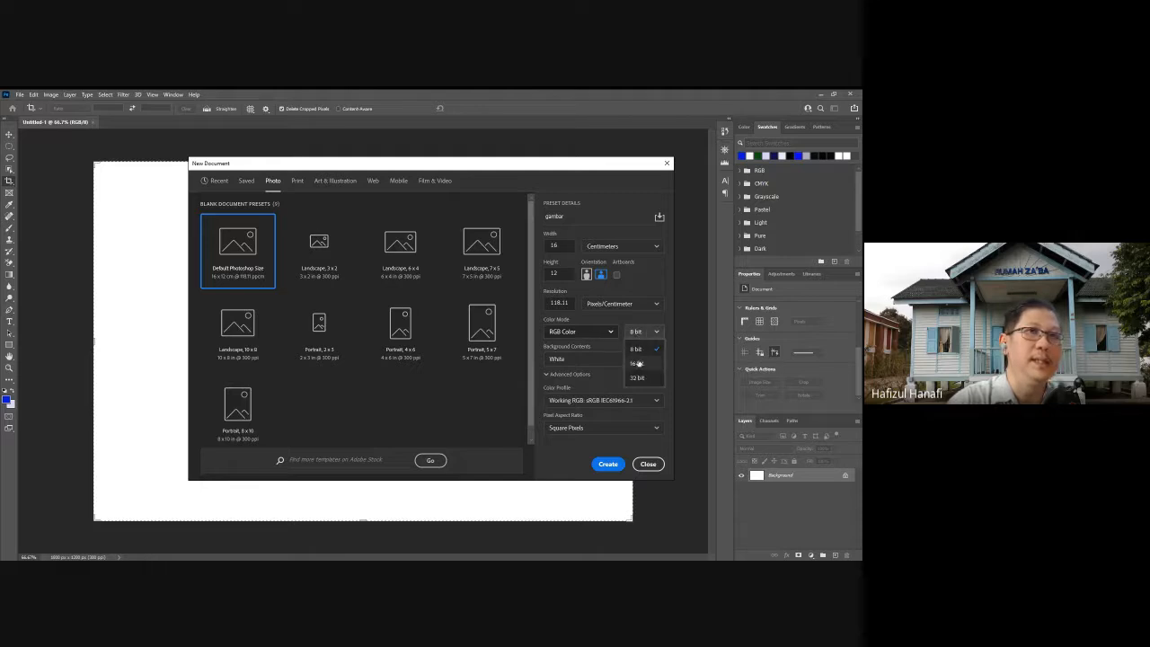
{"action": "left_click", "coordinate": [637, 364]}
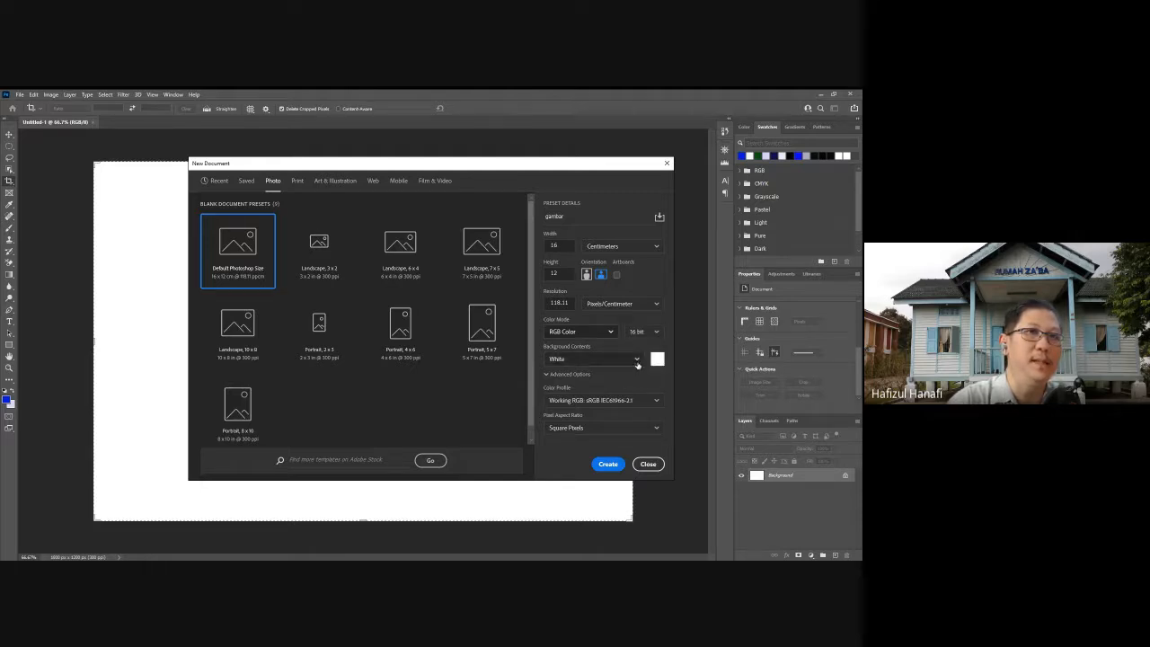
{"action": "left_click", "coordinate": [639, 332]}
{"action": "left_click", "coordinate": [639, 378]}
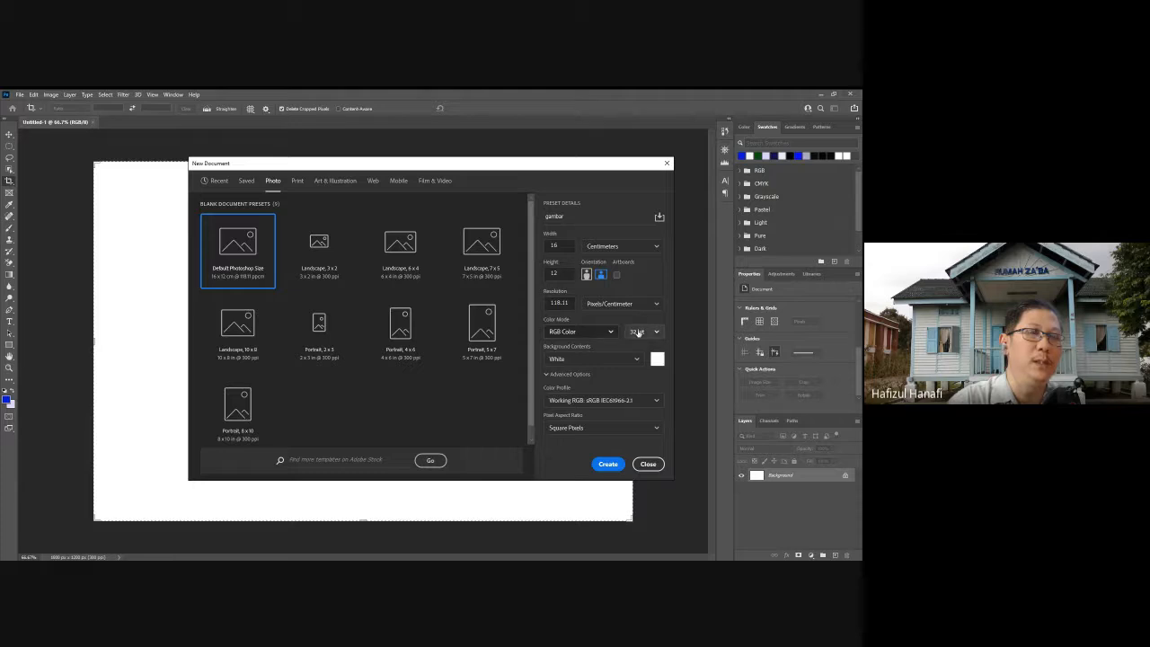
{"action": "left_click", "coordinate": [639, 331]}
{"action": "left_click", "coordinate": [638, 368]}
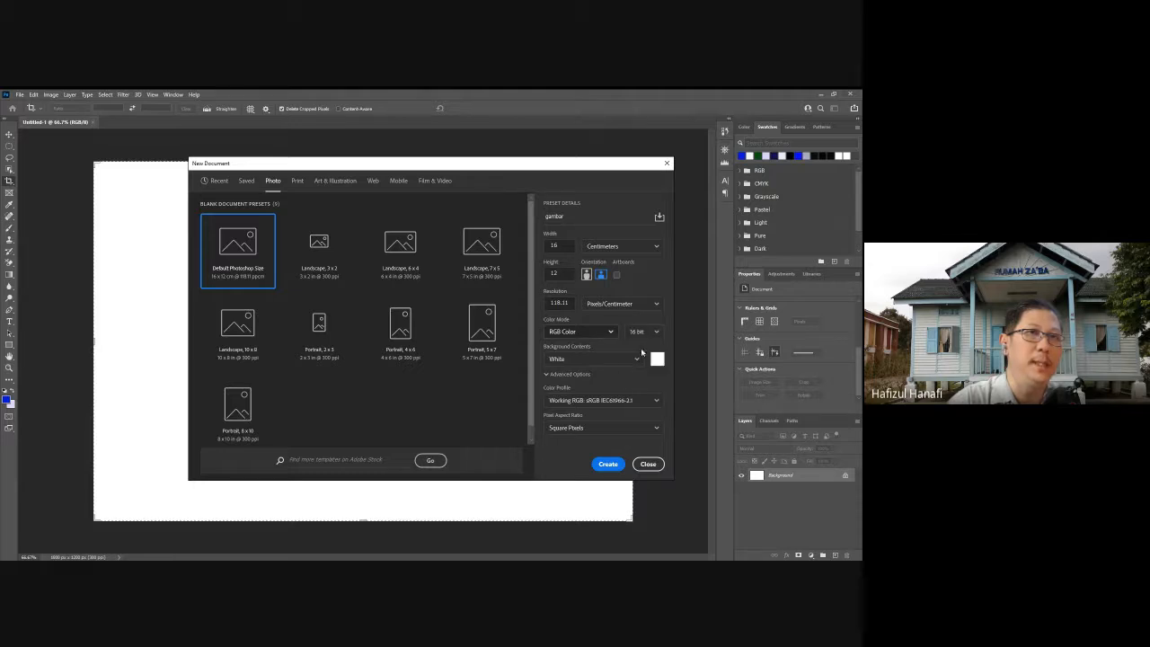
{"action": "left_click", "coordinate": [640, 332]}
{"action": "left_click", "coordinate": [645, 345]}
{"action": "left_click", "coordinate": [644, 333]}
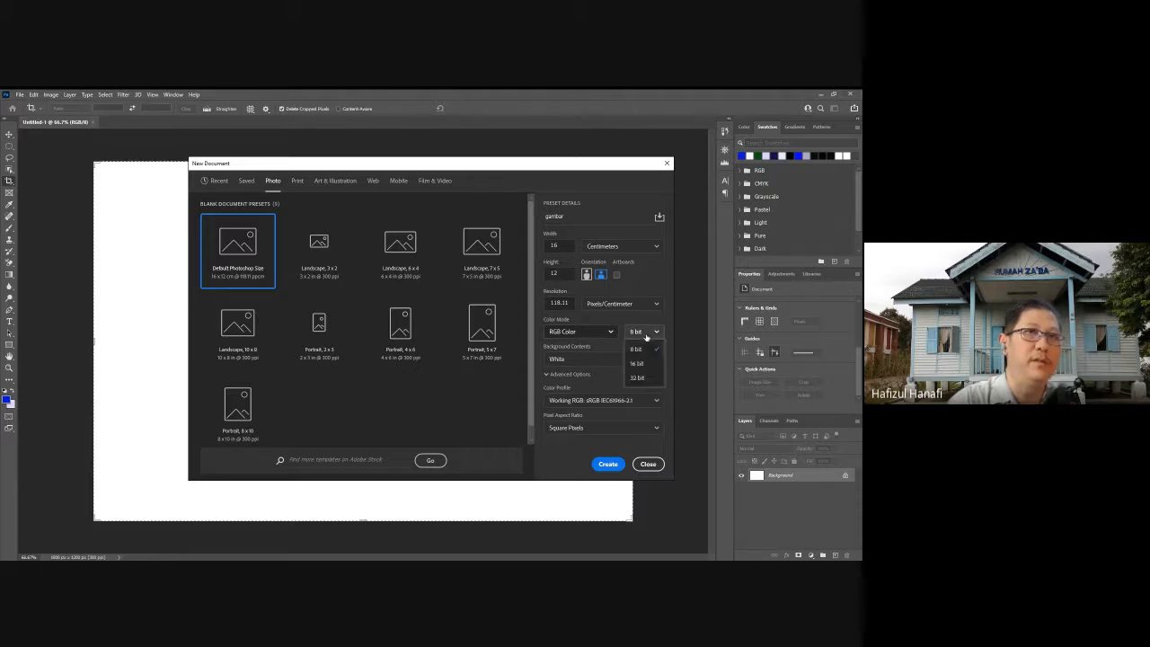
{"action": "left_click", "coordinate": [638, 377]}
{"action": "left_click", "coordinate": [637, 332]}
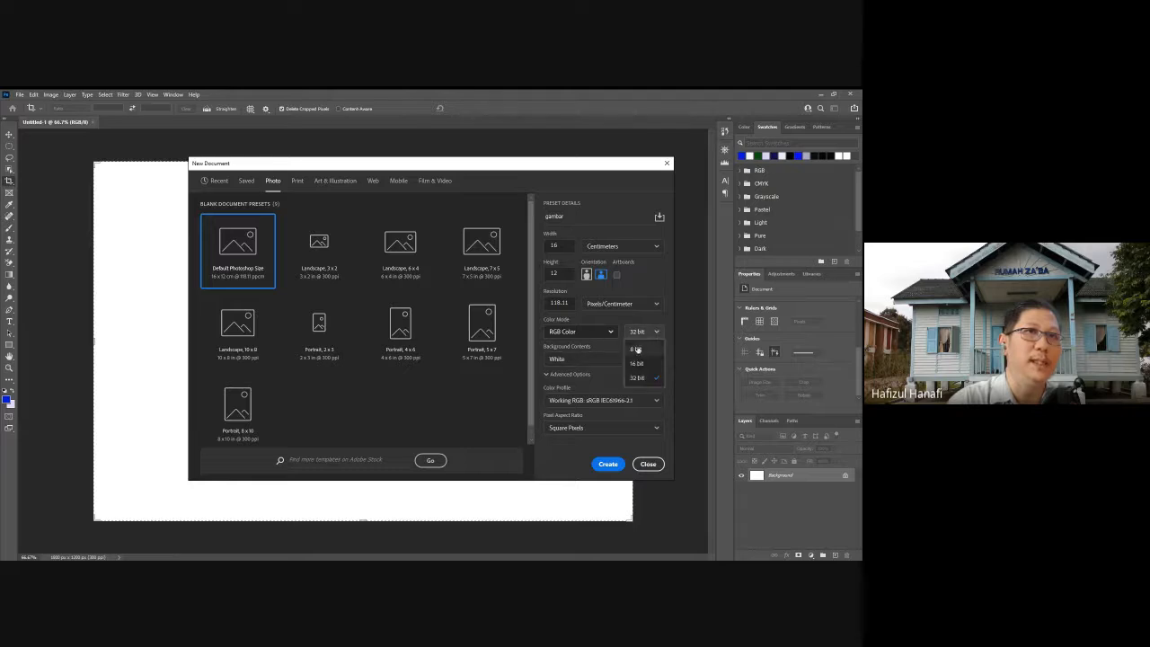
{"action": "left_click", "coordinate": [637, 347]}
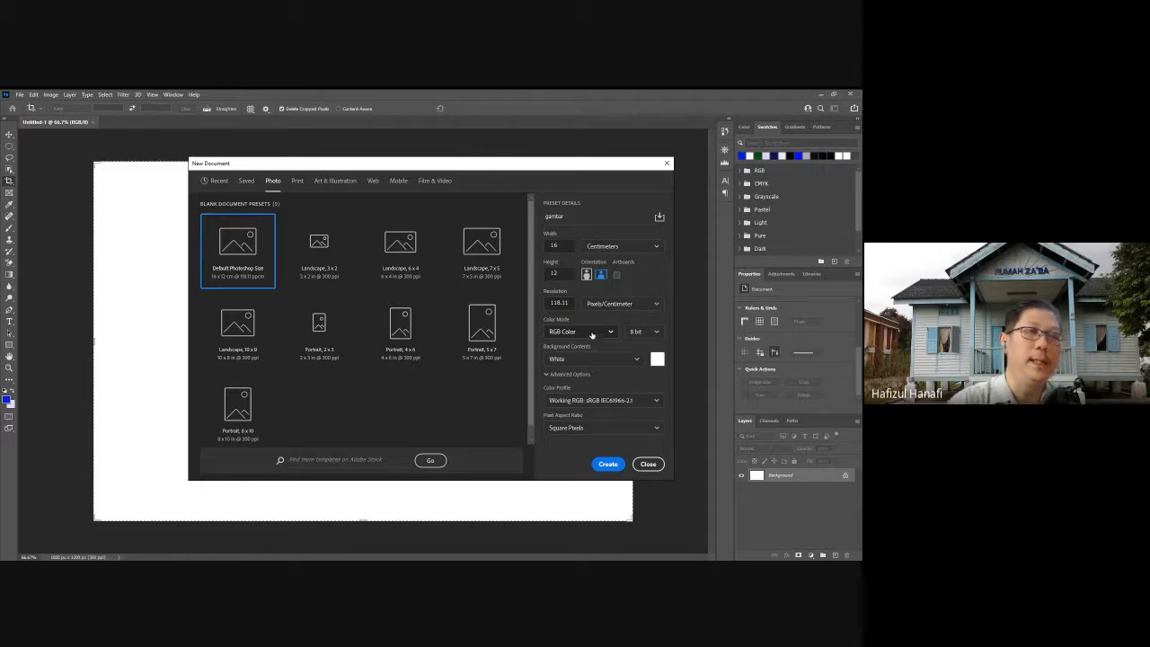
- Check the bit-depth options for RGB Color and try the CMYK Color mode, returning to RGB Color
{"action": "left_click", "coordinate": [637, 333]}
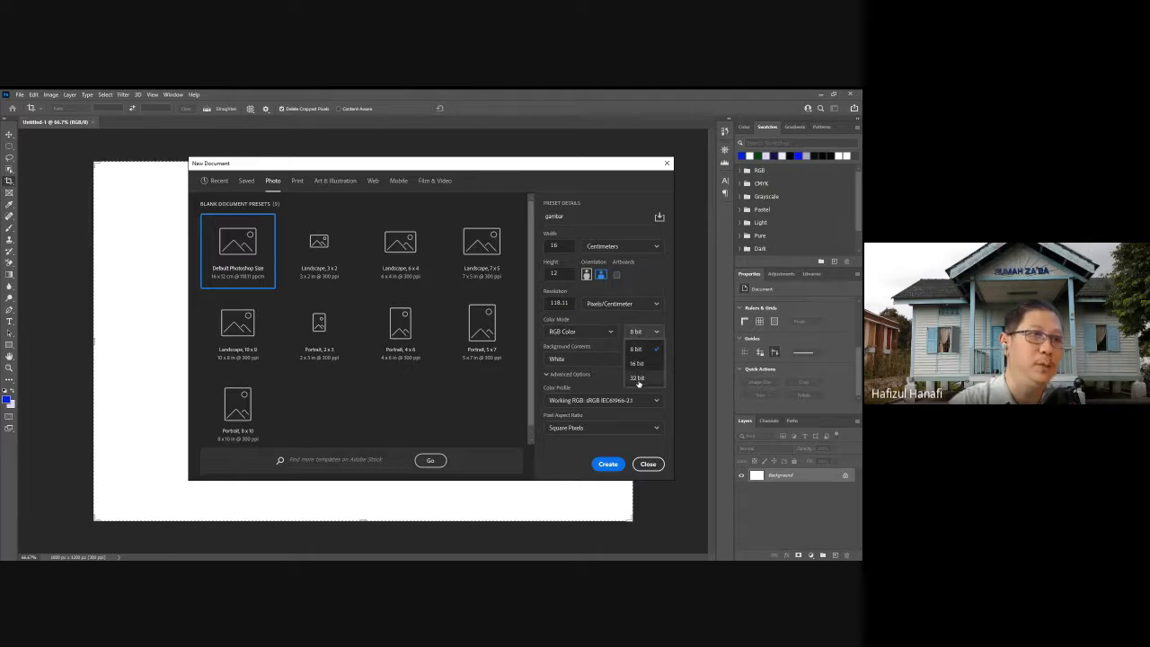
{"action": "left_click", "coordinate": [612, 335]}
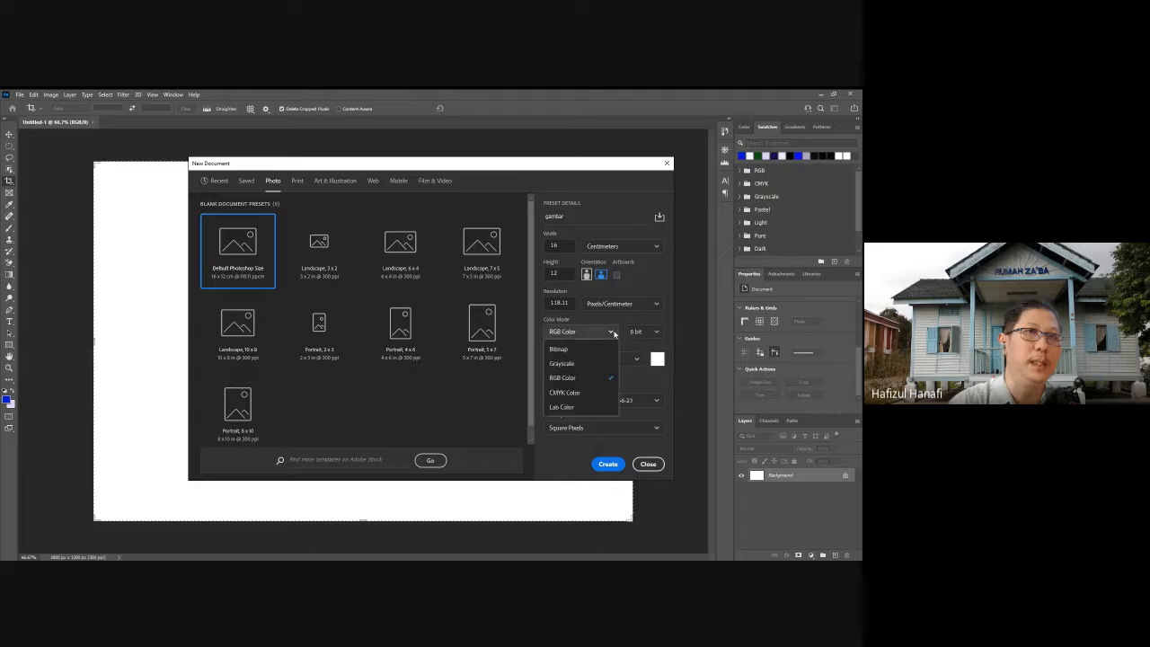
{"action": "left_click", "coordinate": [601, 393]}
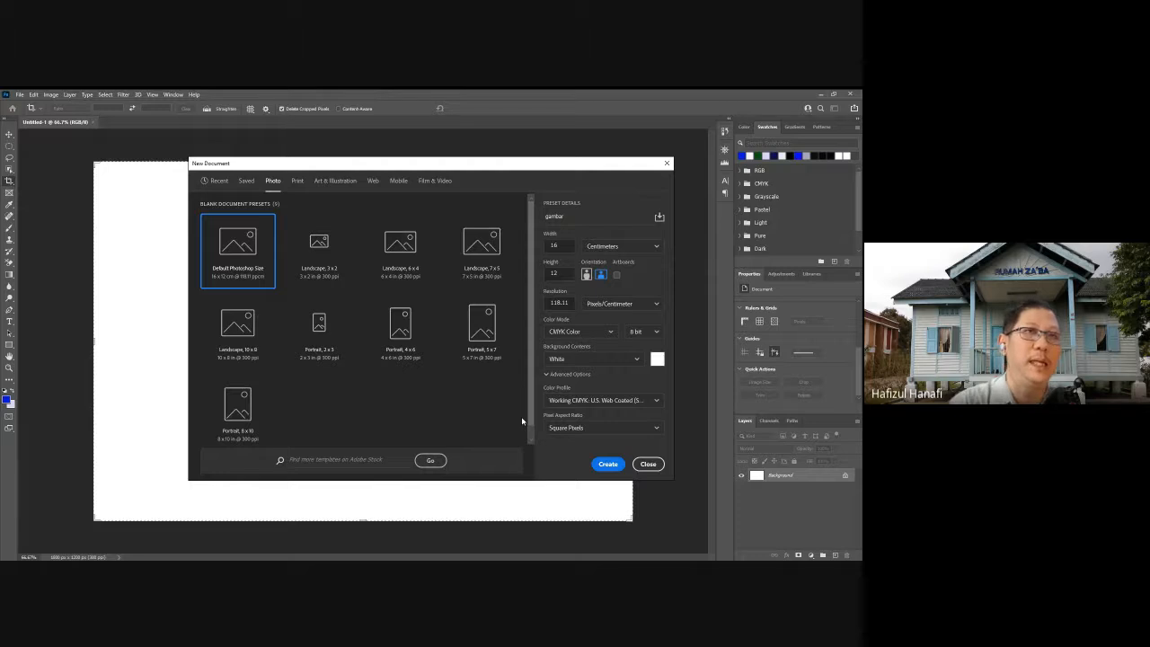
{"action": "left_click", "coordinate": [582, 331]}
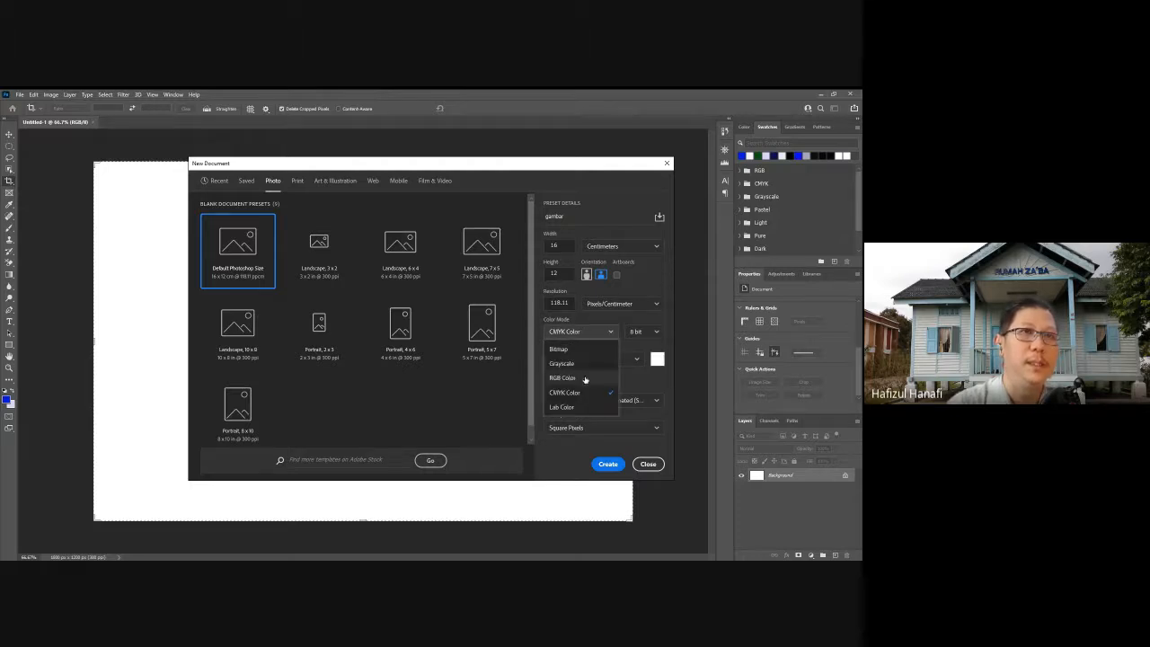
{"action": "left_click", "coordinate": [585, 378]}
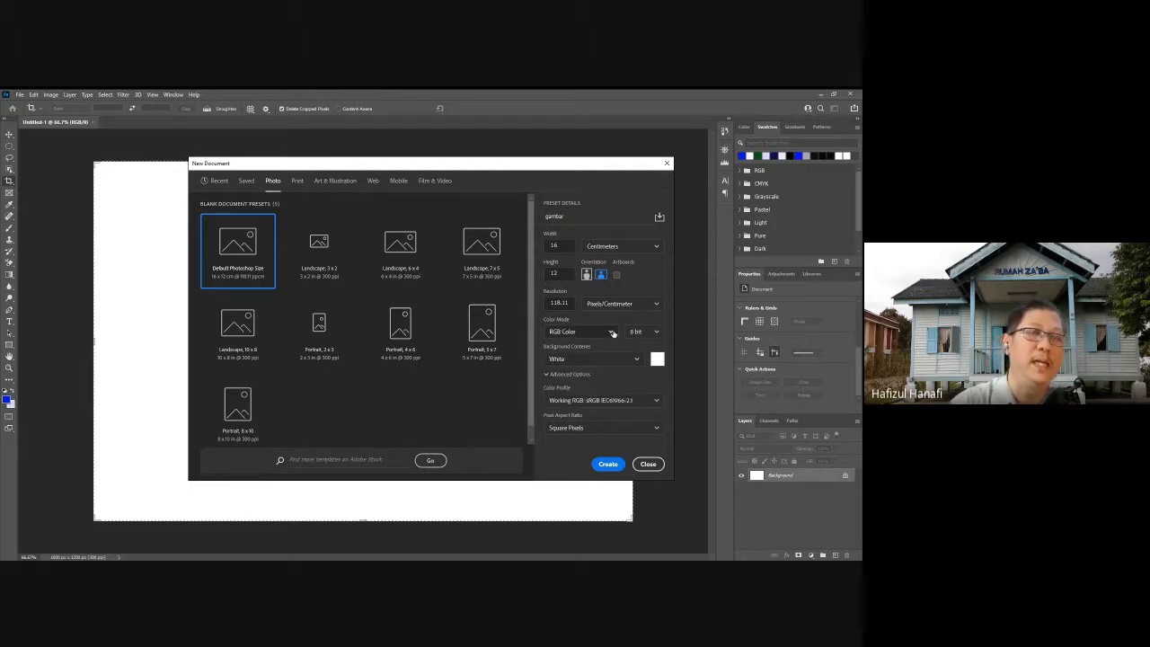
- Switch the color mode back and forth between CMYK Color and RGB Color, ending on CMYK Color
{"action": "left_click", "coordinate": [612, 333]}
{"action": "left_click", "coordinate": [593, 393]}
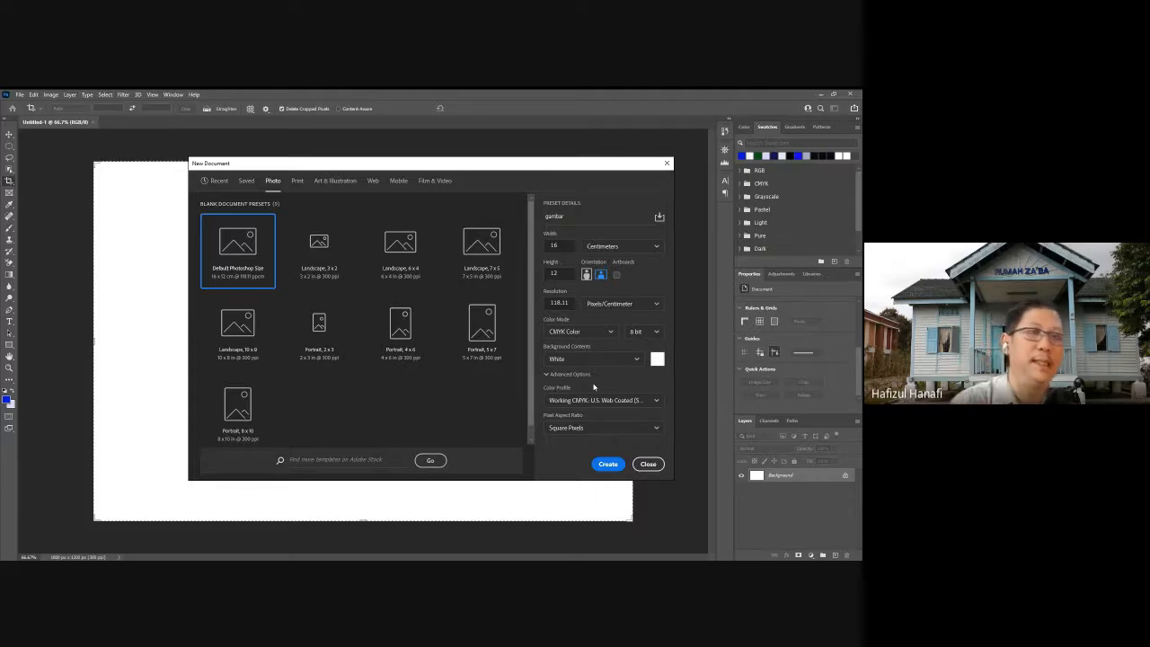
{"action": "left_click", "coordinate": [590, 333]}
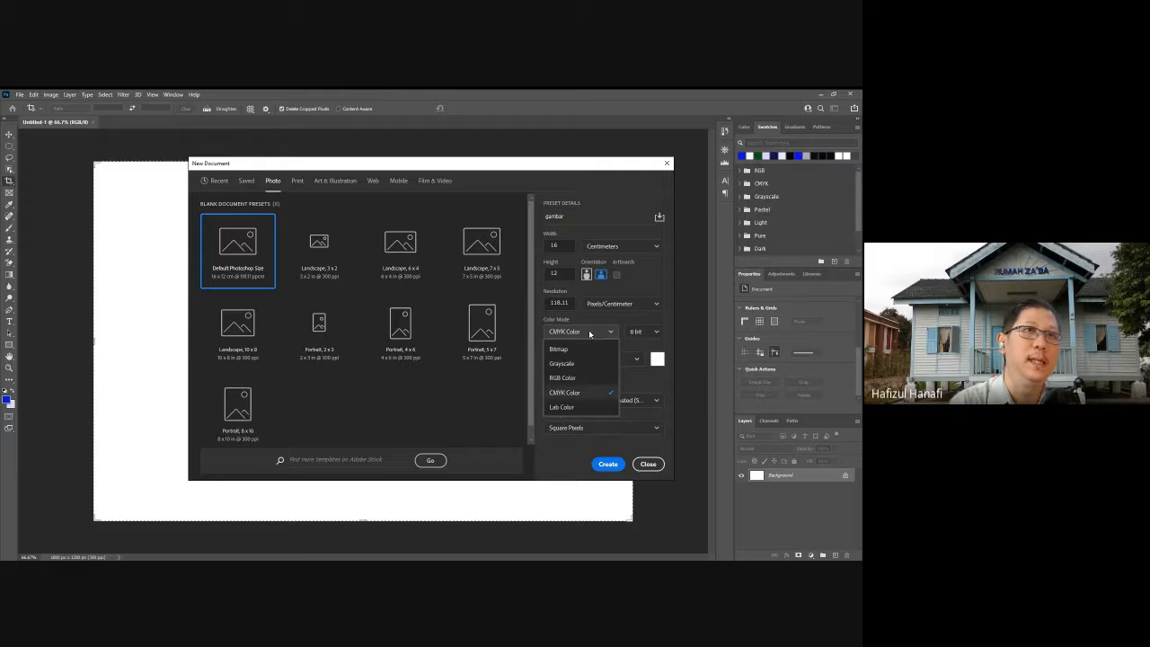
{"action": "left_click", "coordinate": [583, 378]}
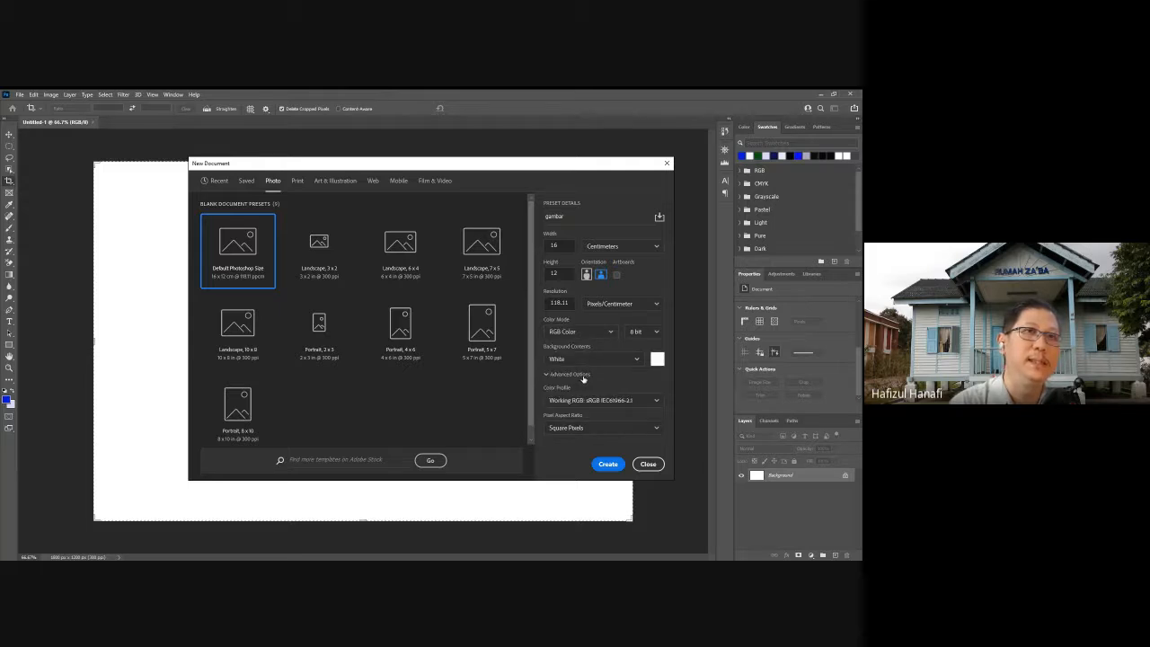
{"action": "left_click", "coordinate": [600, 333]}
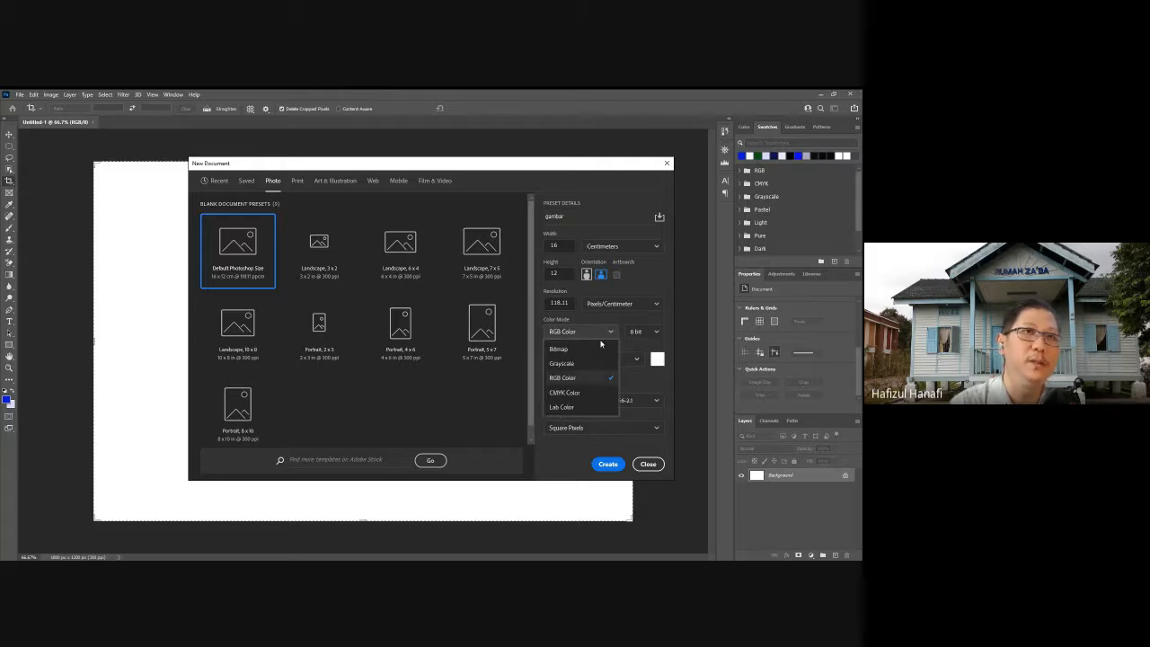
{"action": "left_click", "coordinate": [590, 393]}
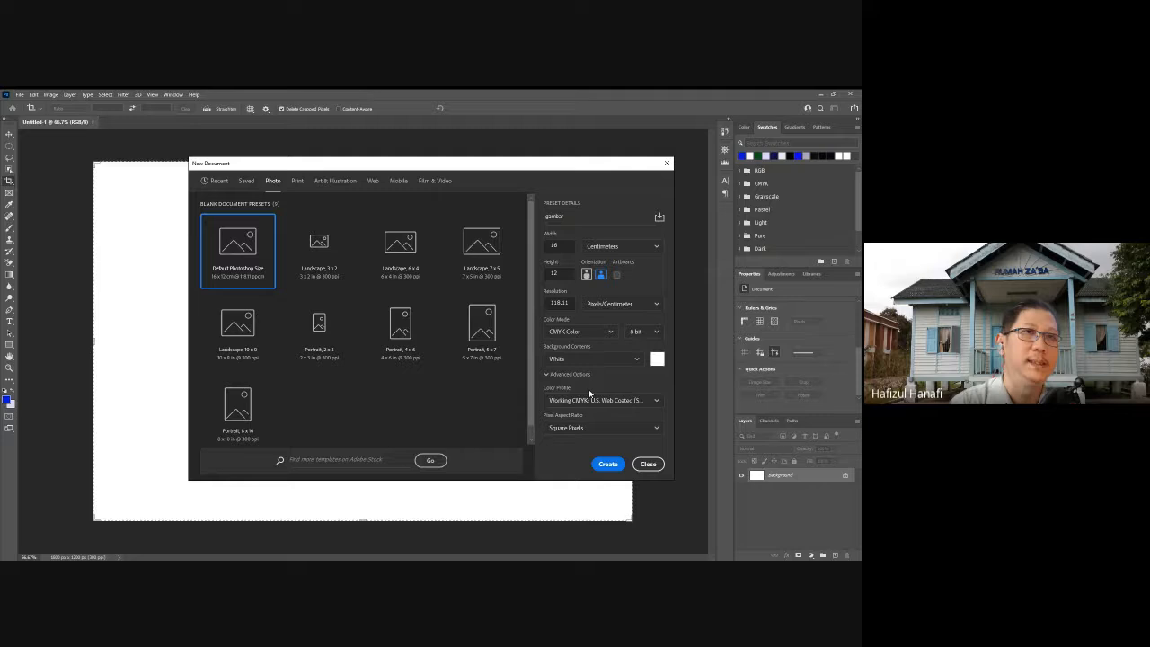
{"action": "left_click", "coordinate": [602, 333]}
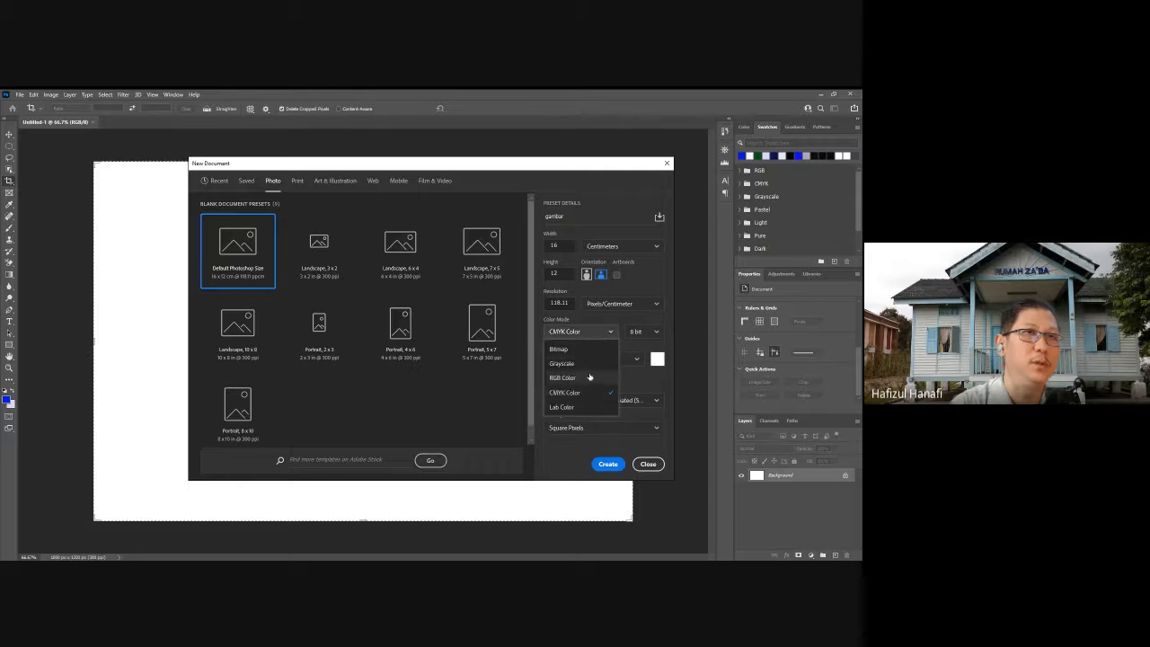
{"action": "left_click", "coordinate": [589, 378]}
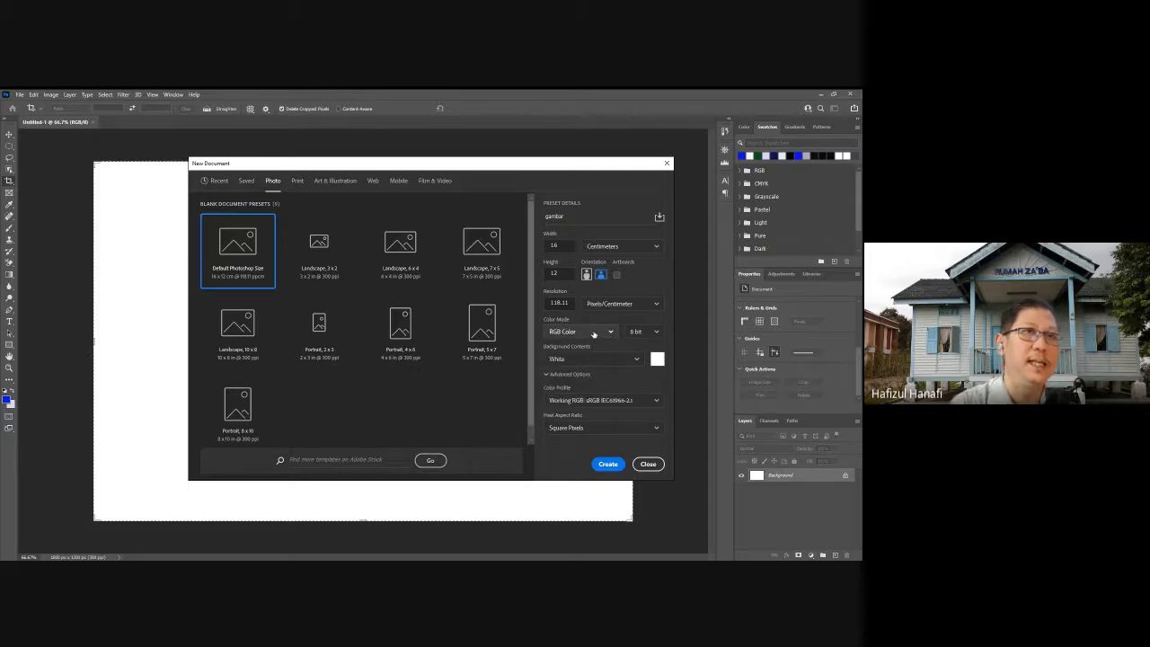
{"action": "left_click", "coordinate": [596, 333]}
{"action": "left_click", "coordinate": [583, 392]}
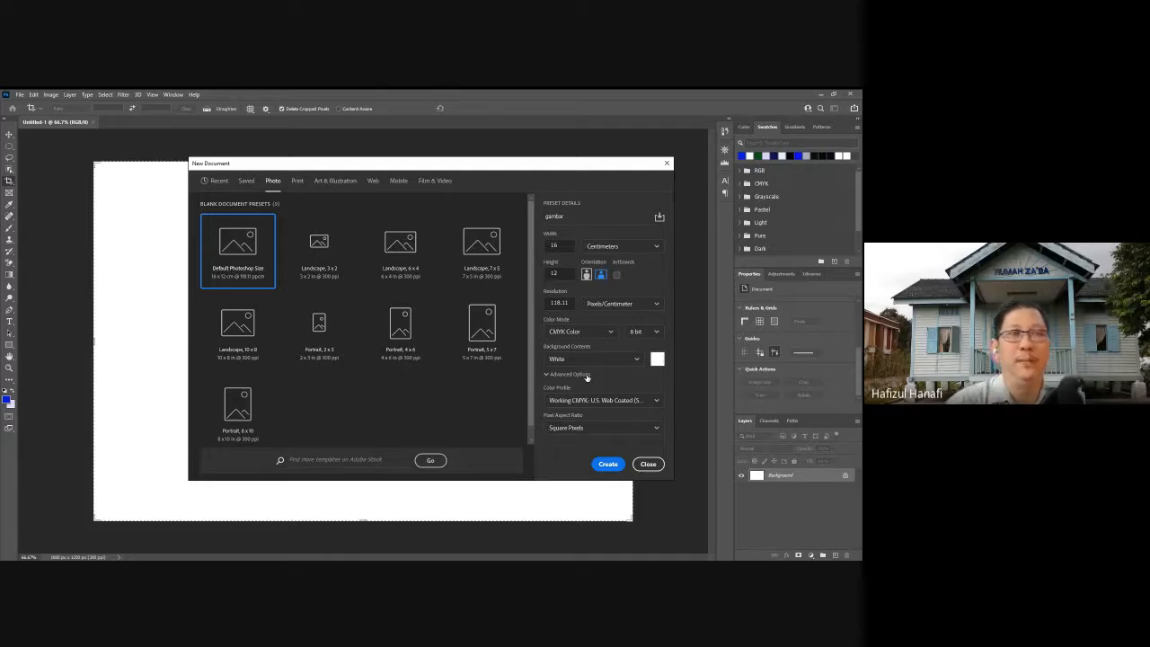
- Compare the 16 bit and 8 bit depths for CMYK Color, ending on 16 bit
{"action": "left_click", "coordinate": [644, 332]}
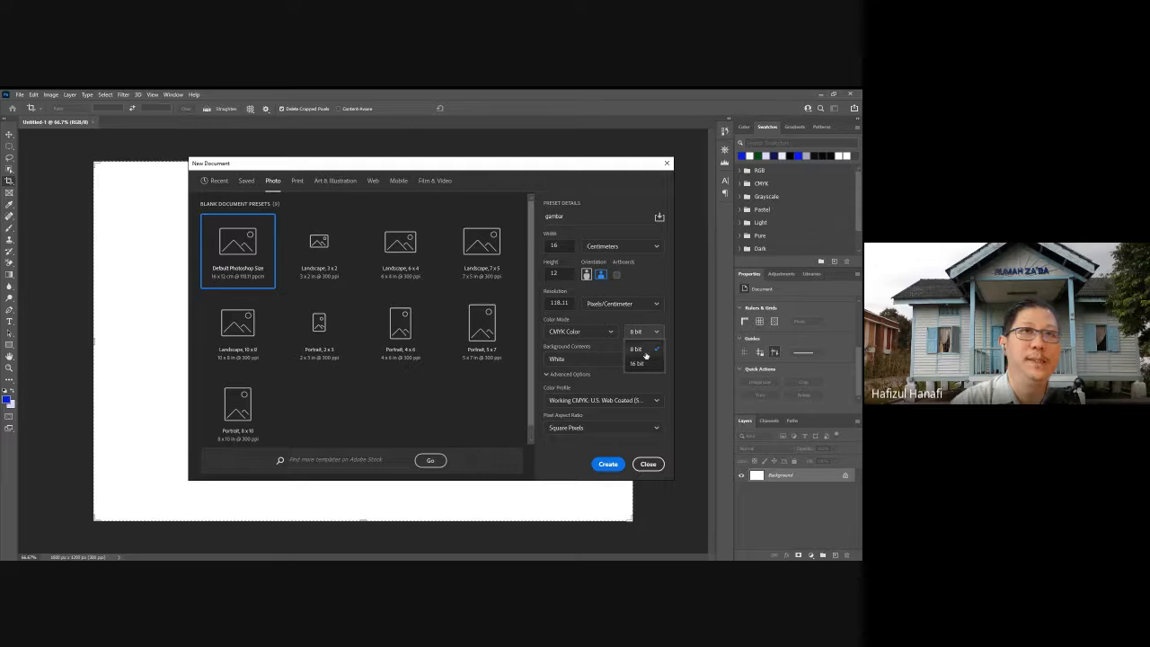
{"action": "left_click", "coordinate": [643, 359]}
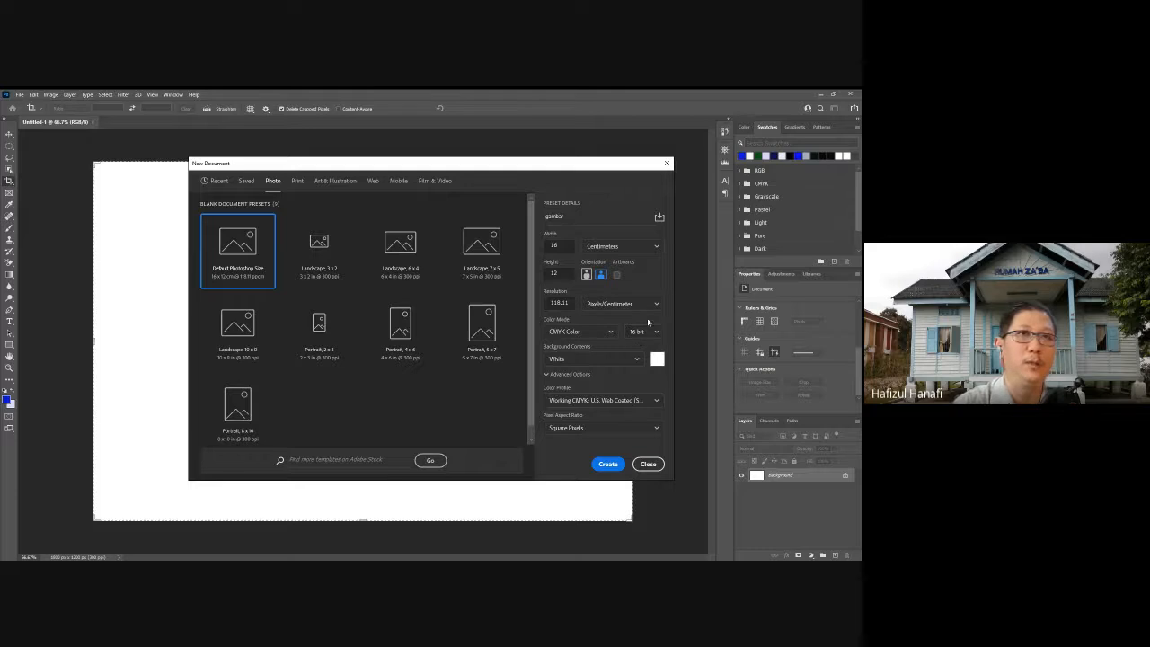
{"action": "left_click", "coordinate": [642, 332]}
{"action": "left_click", "coordinate": [644, 350]}
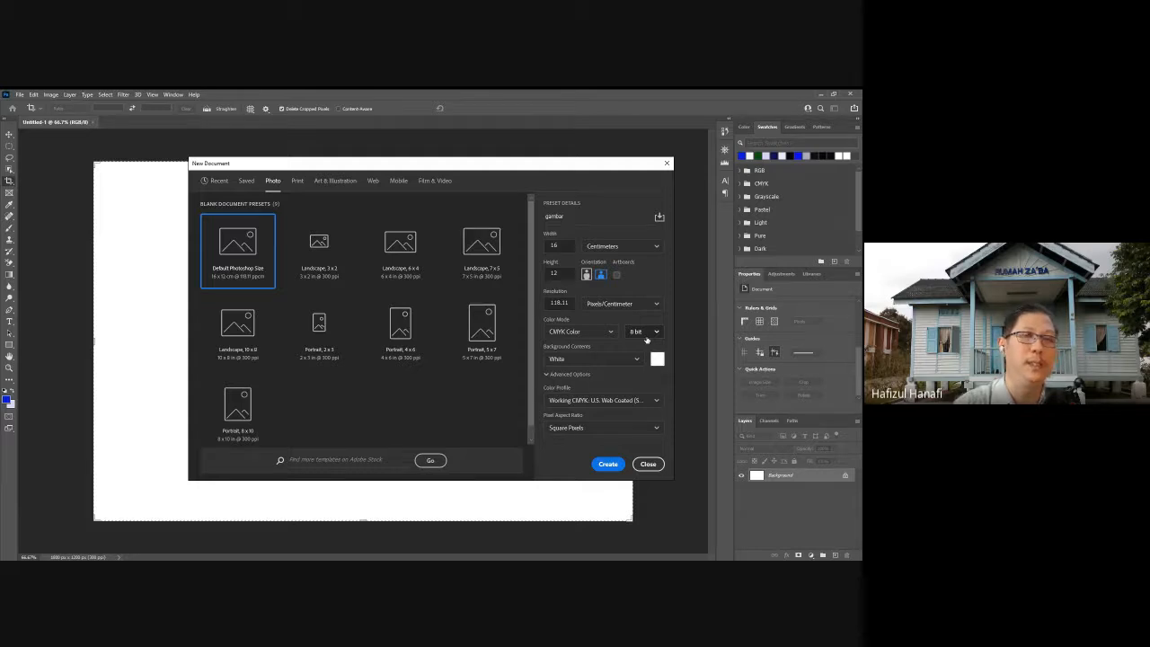
{"action": "left_click", "coordinate": [644, 333]}
{"action": "left_click", "coordinate": [638, 351]}
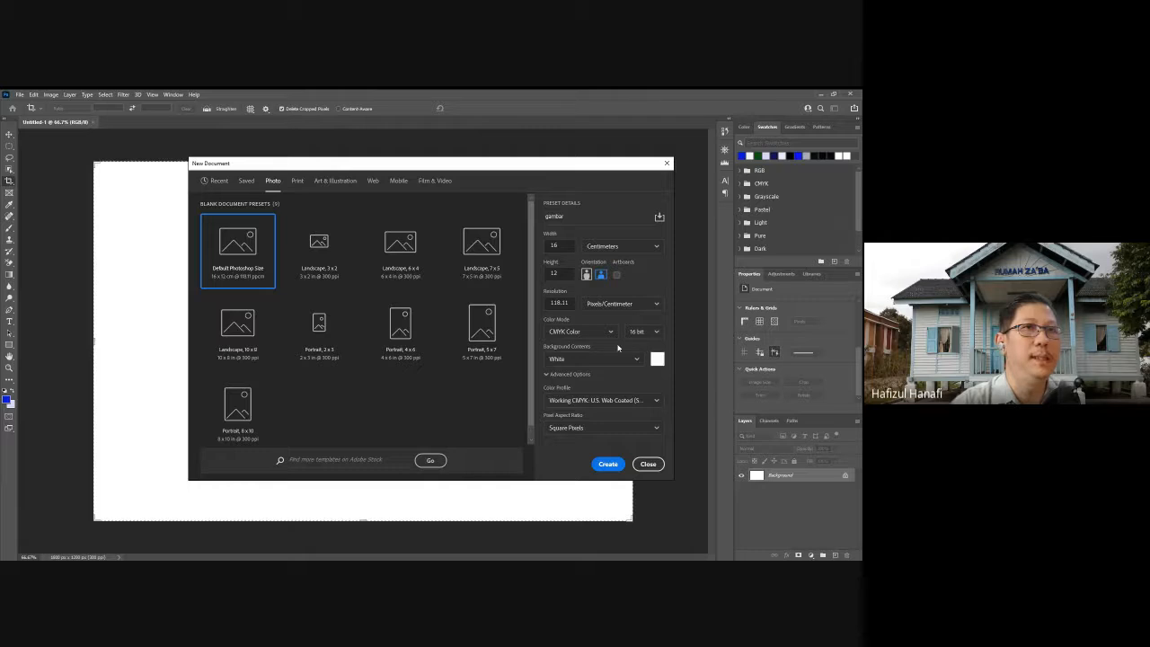
- Try the Lab Color mode, check its bit-depth options, and return the color mode to CMYK Color
{"action": "left_click", "coordinate": [594, 332]}
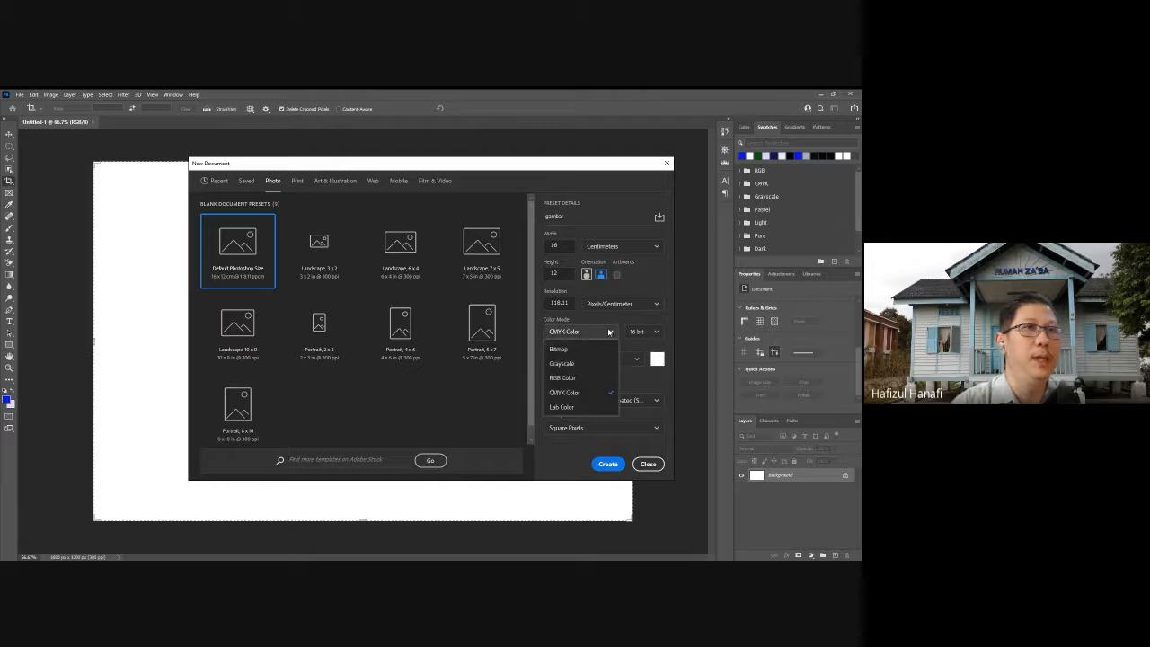
{"action": "left_click", "coordinate": [583, 407]}
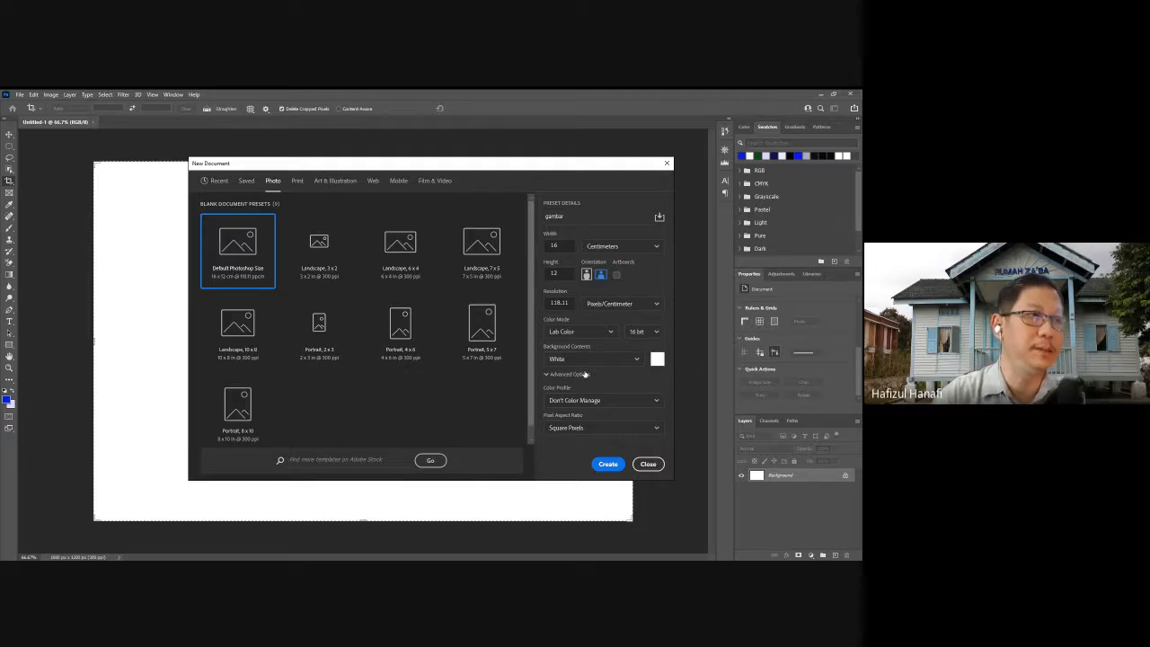
{"action": "left_click", "coordinate": [655, 332]}
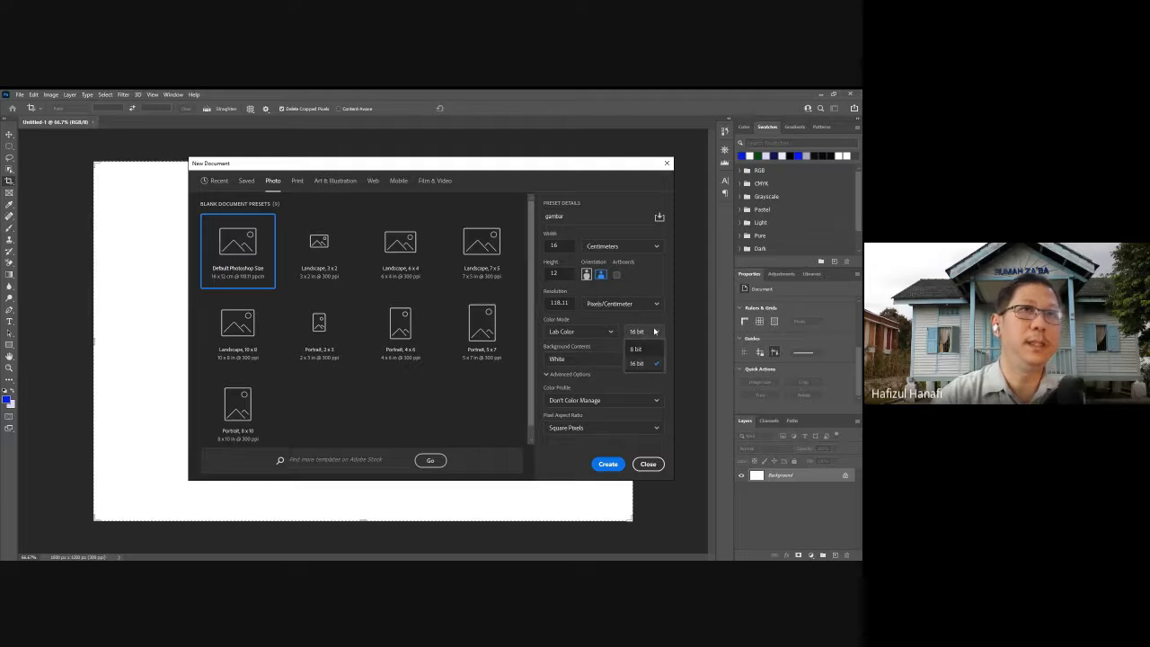
{"action": "left_click", "coordinate": [655, 332]}
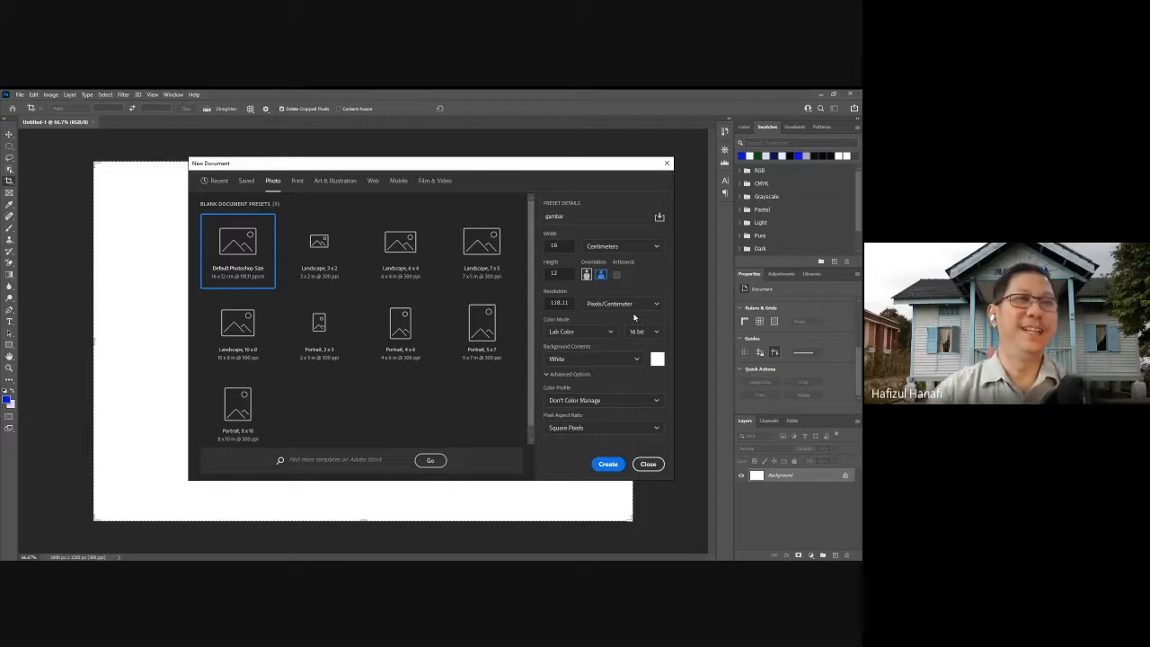
{"action": "left_click", "coordinate": [586, 331]}
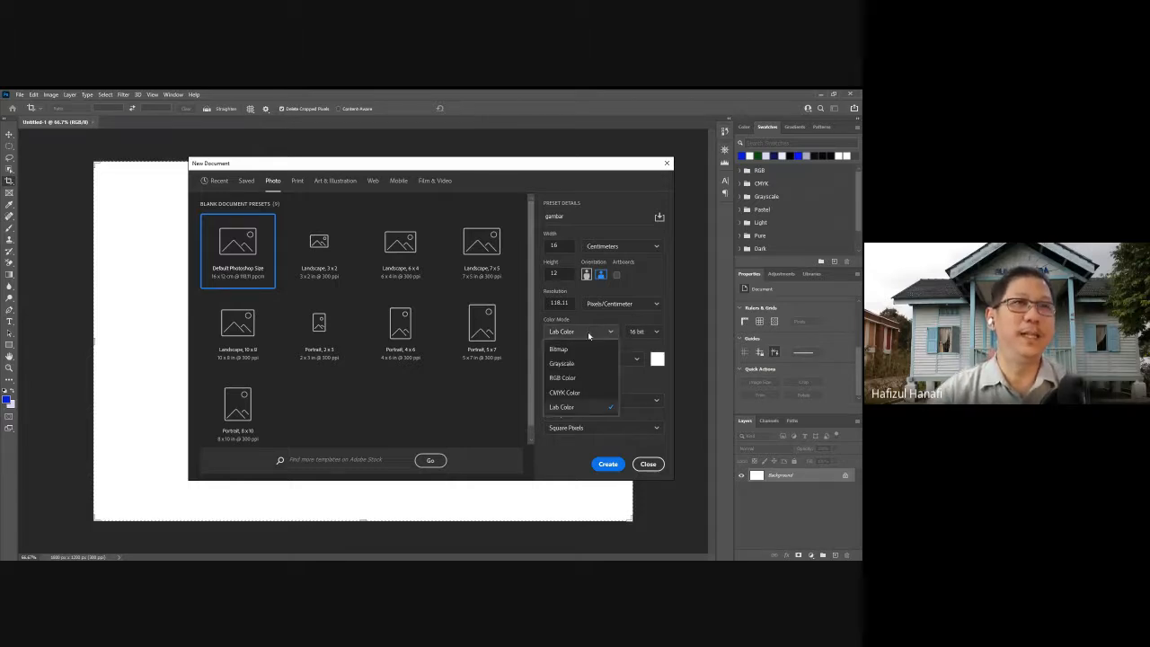
{"action": "left_click", "coordinate": [583, 393]}
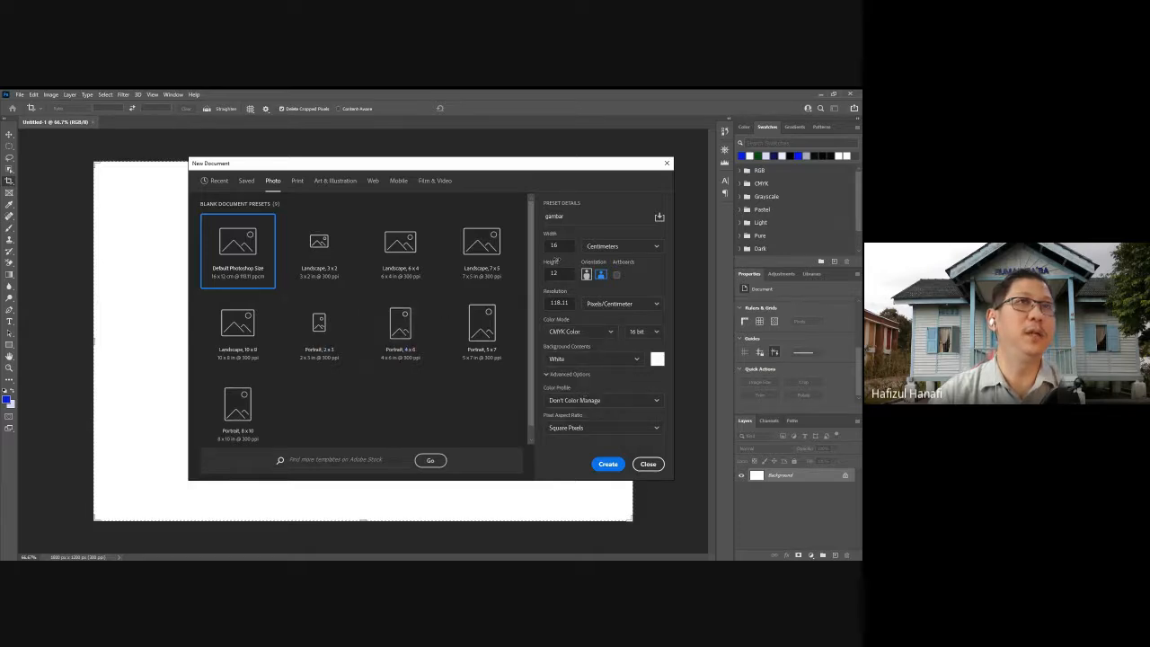
- Create the document under the name Gambar with the Don't Color Manage color profile, and activate the Move tool
{"action": "left_click_drag", "start_coordinate": [549, 216], "coordinate": [545, 218]}
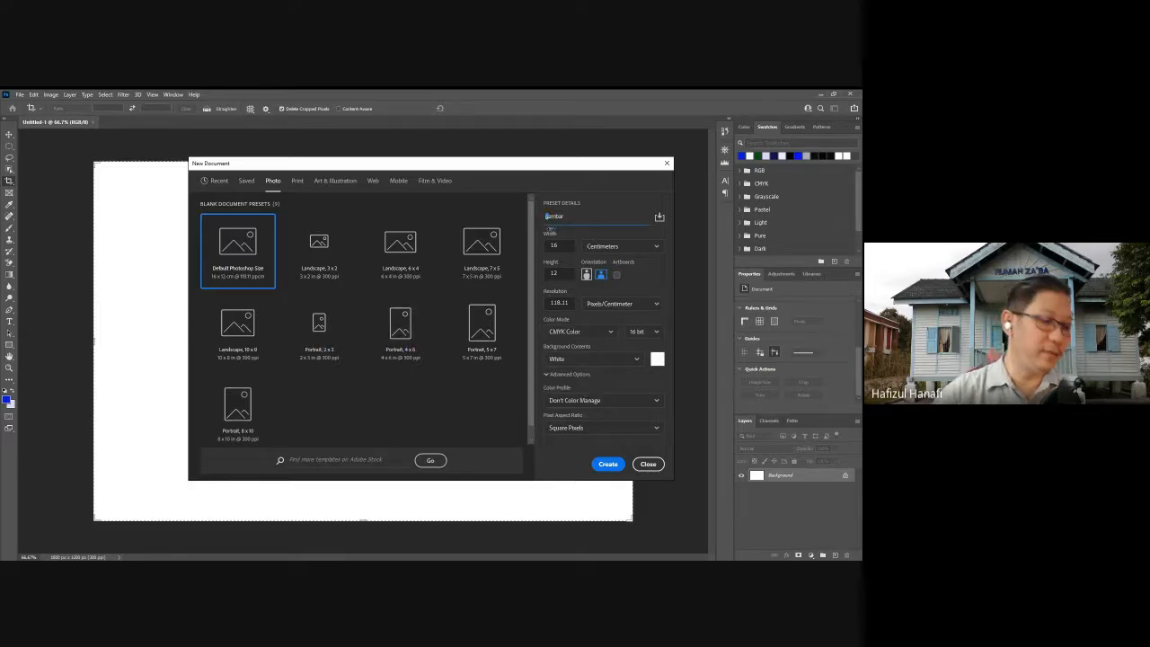
{"action": "type", "text": "G"}
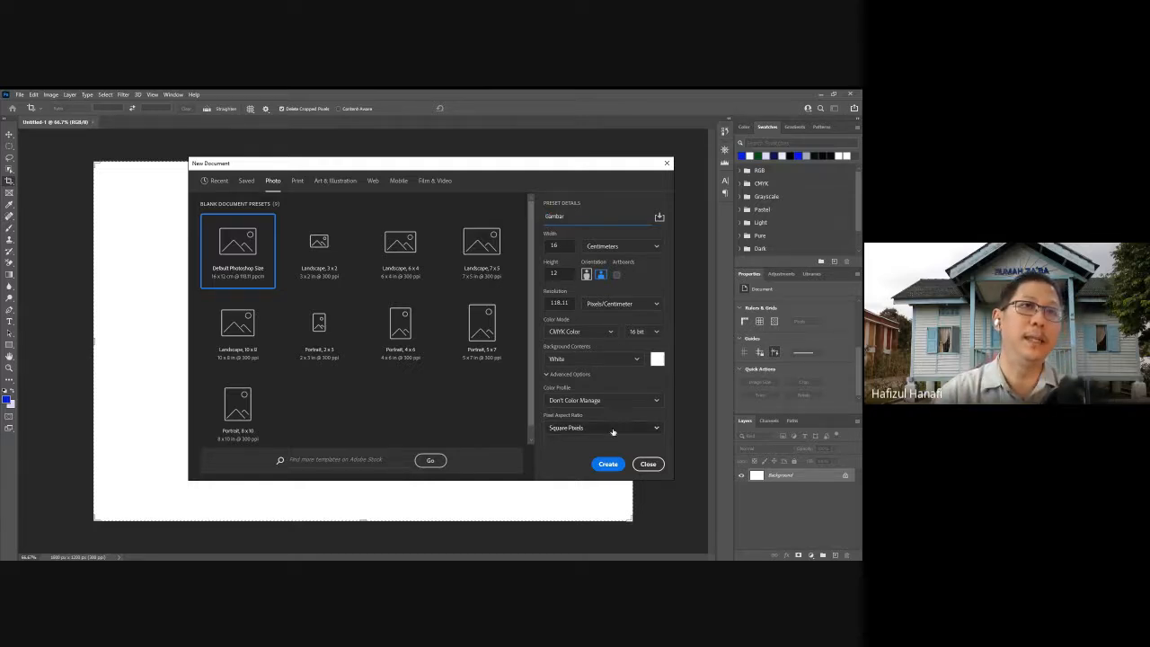
{"action": "left_click", "coordinate": [600, 401]}
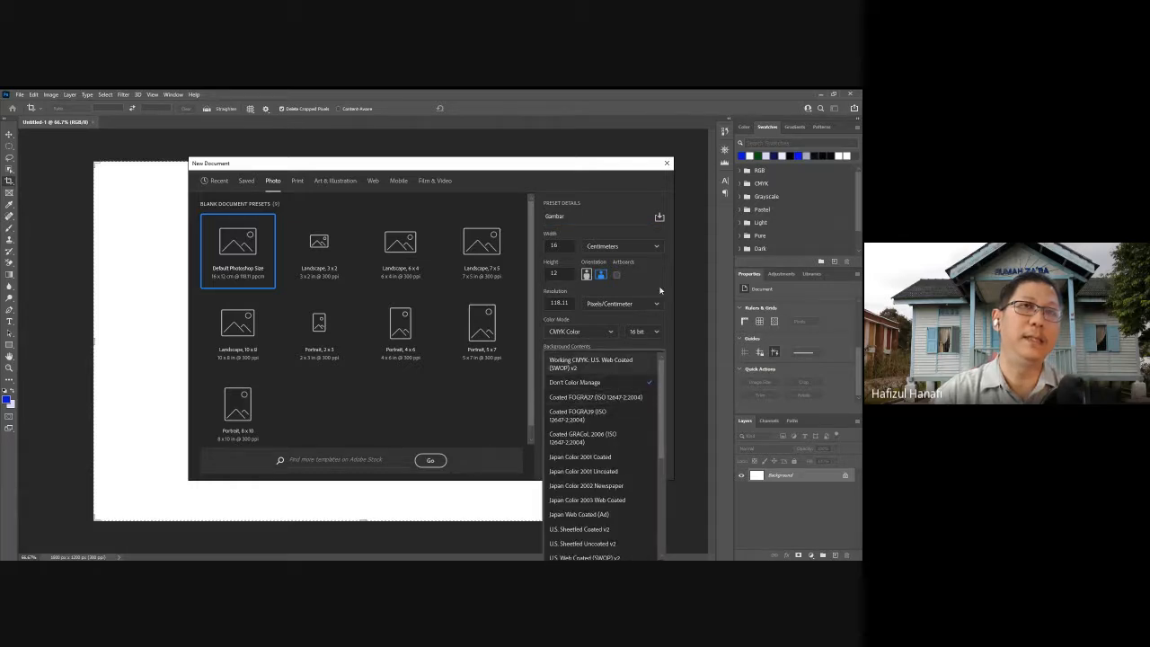
{"action": "left_click", "coordinate": [599, 384]}
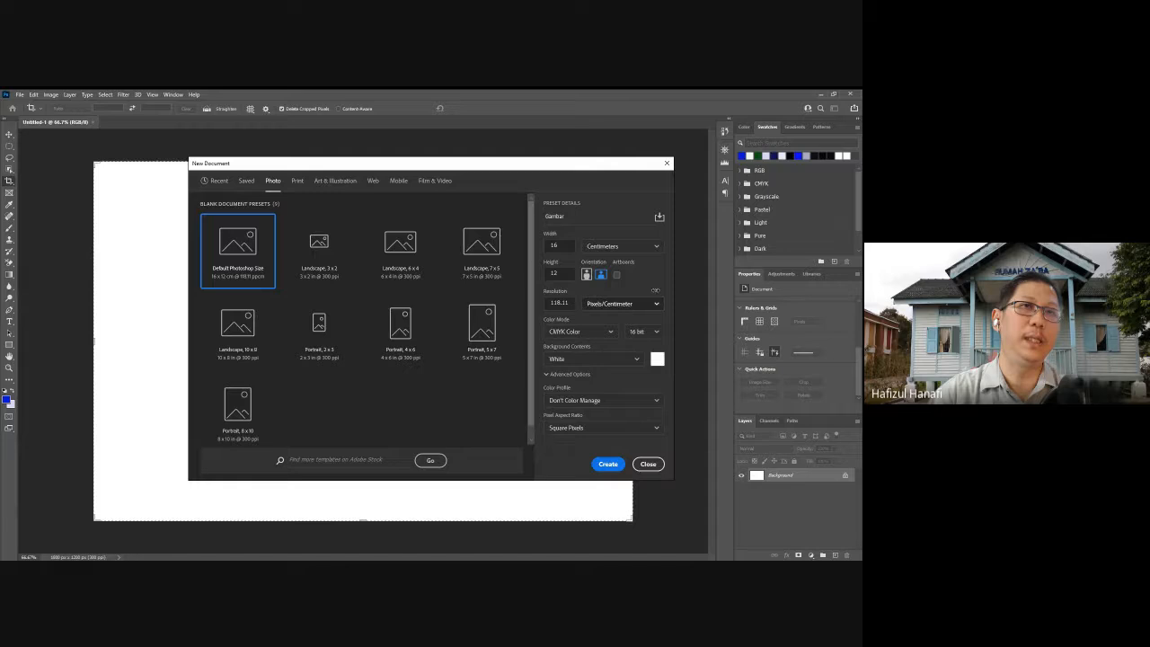
{"action": "left_click", "coordinate": [609, 465]}
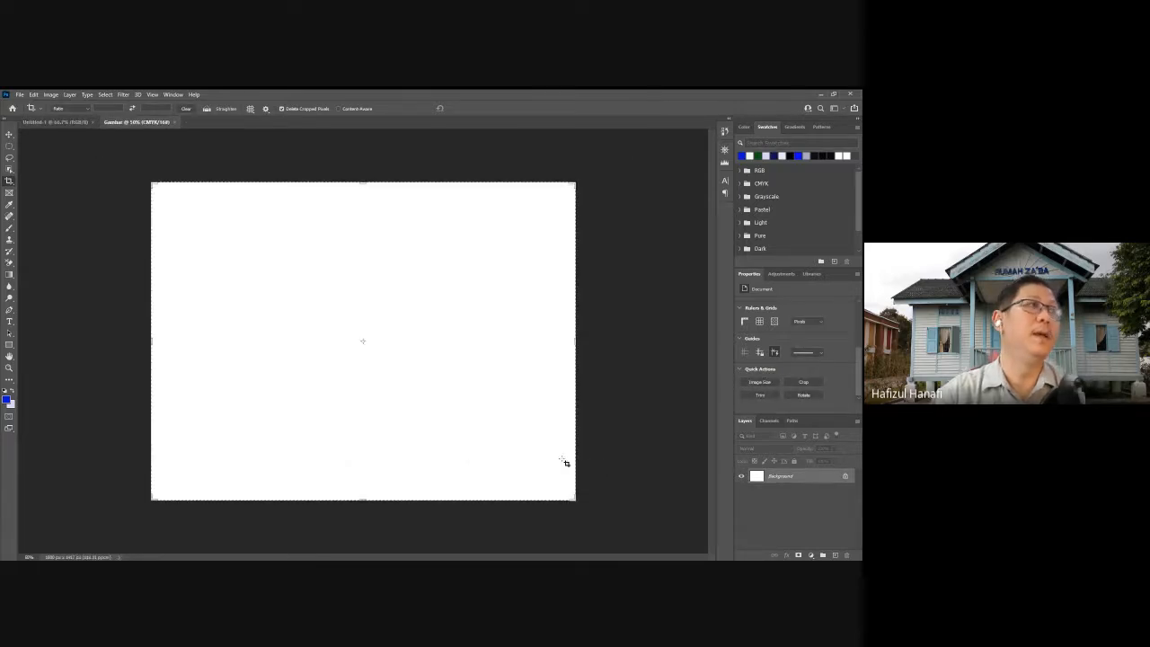
{"action": "left_click", "coordinate": [9, 134]}
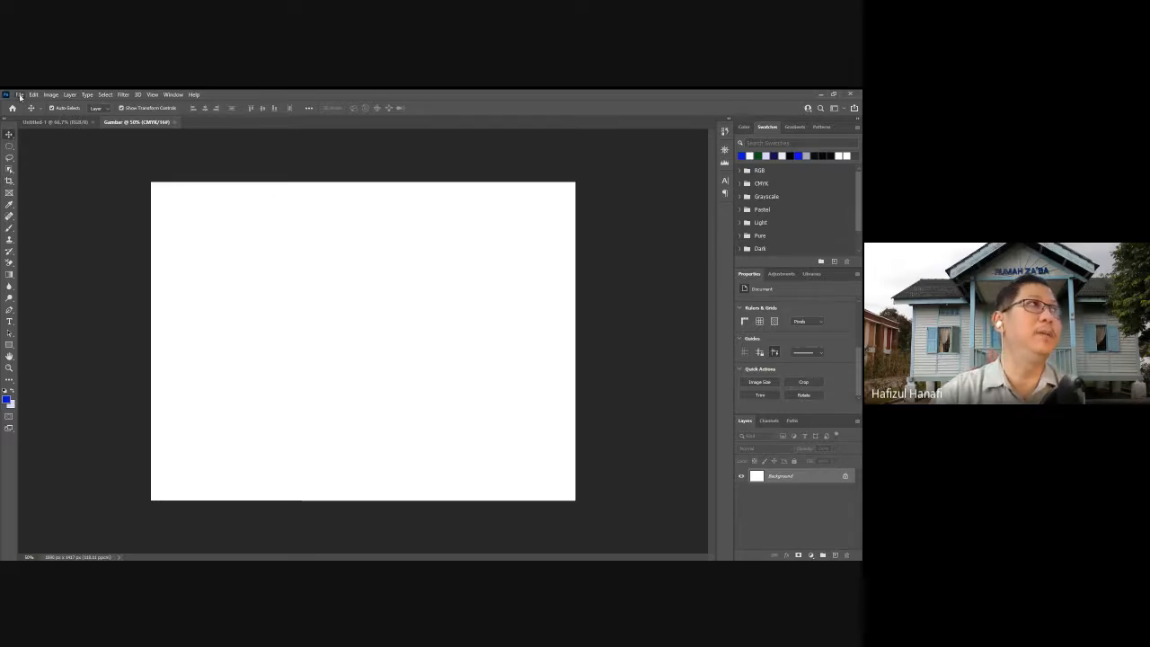
- Start another new document and browse the Photo presets, the saved presets and the list of recent items
{"action": "key", "text": "ctrl+n"}
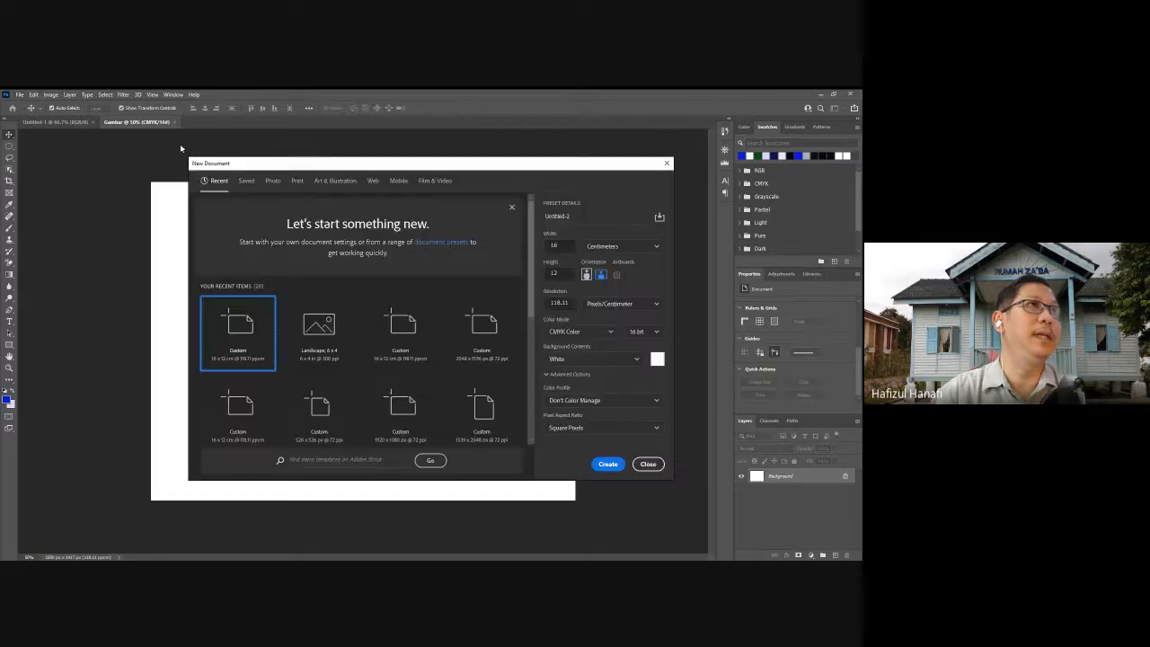
{"action": "left_click", "coordinate": [245, 181]}
{"action": "left_click", "coordinate": [273, 181]}
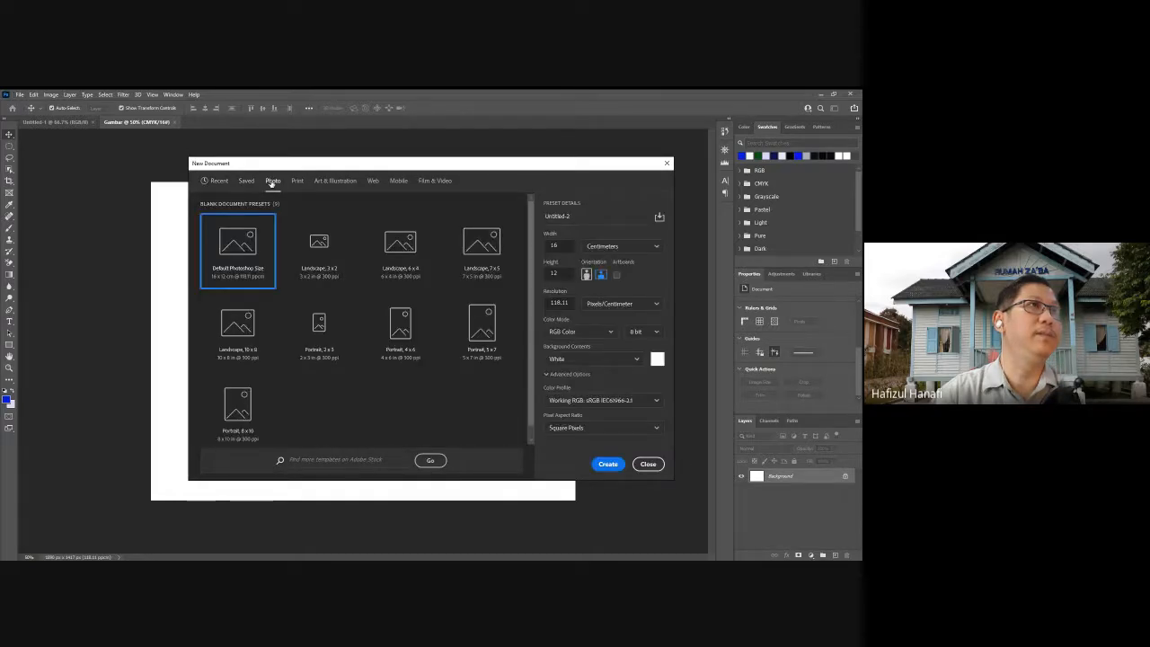
{"action": "left_click", "coordinate": [246, 181]}
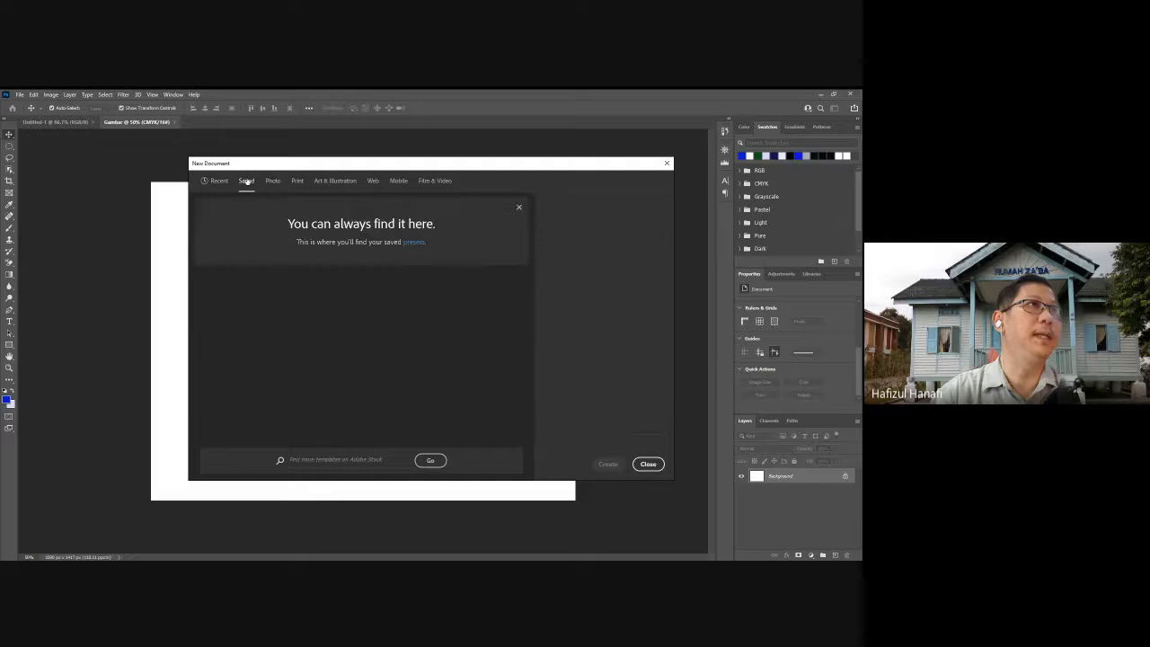
{"action": "left_click", "coordinate": [216, 181]}
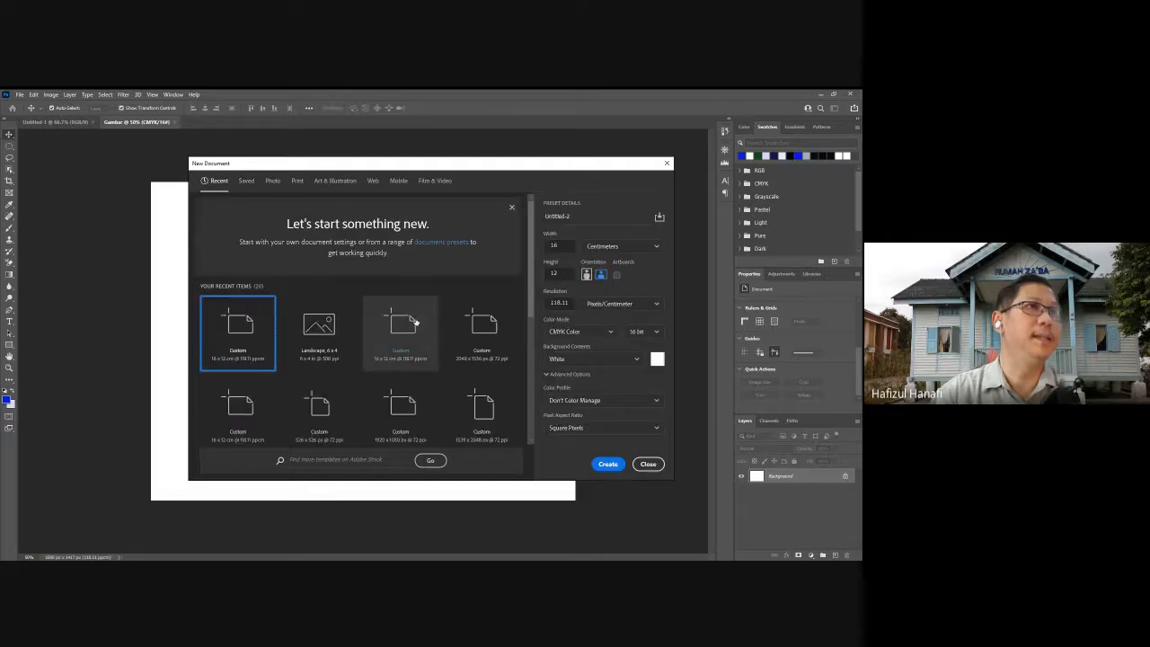
{"action": "scroll", "coordinate": [415, 322], "scroll_direction": "down", "scroll_amount": 5}
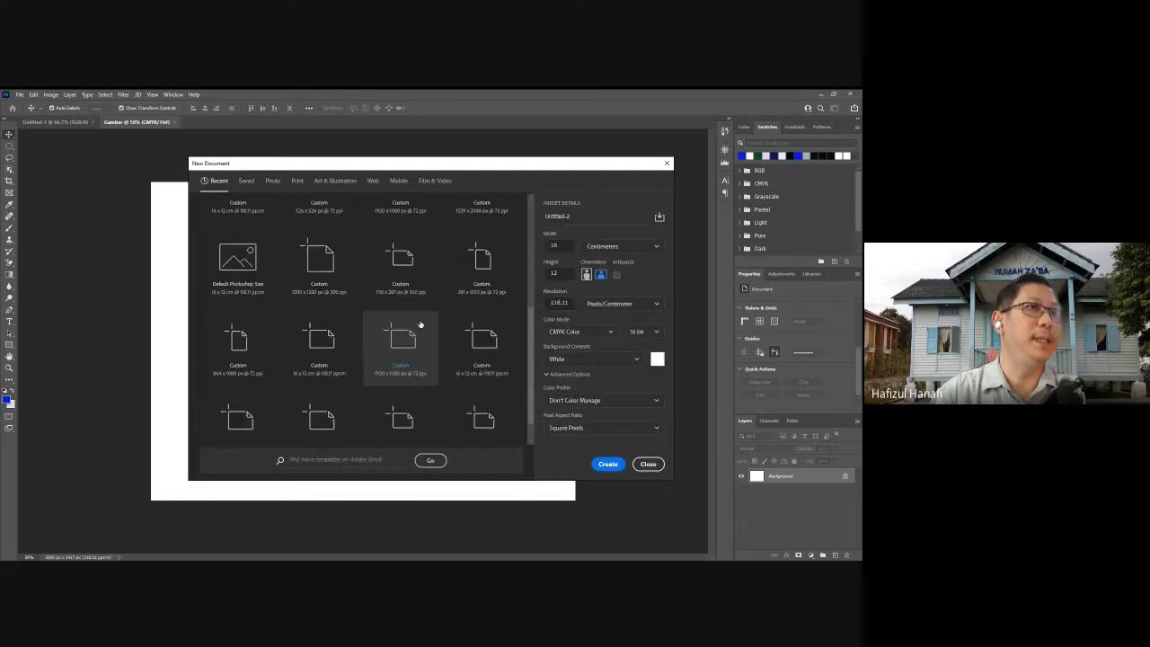
{"action": "scroll", "coordinate": [420, 324], "scroll_direction": "up", "scroll_amount": 5}
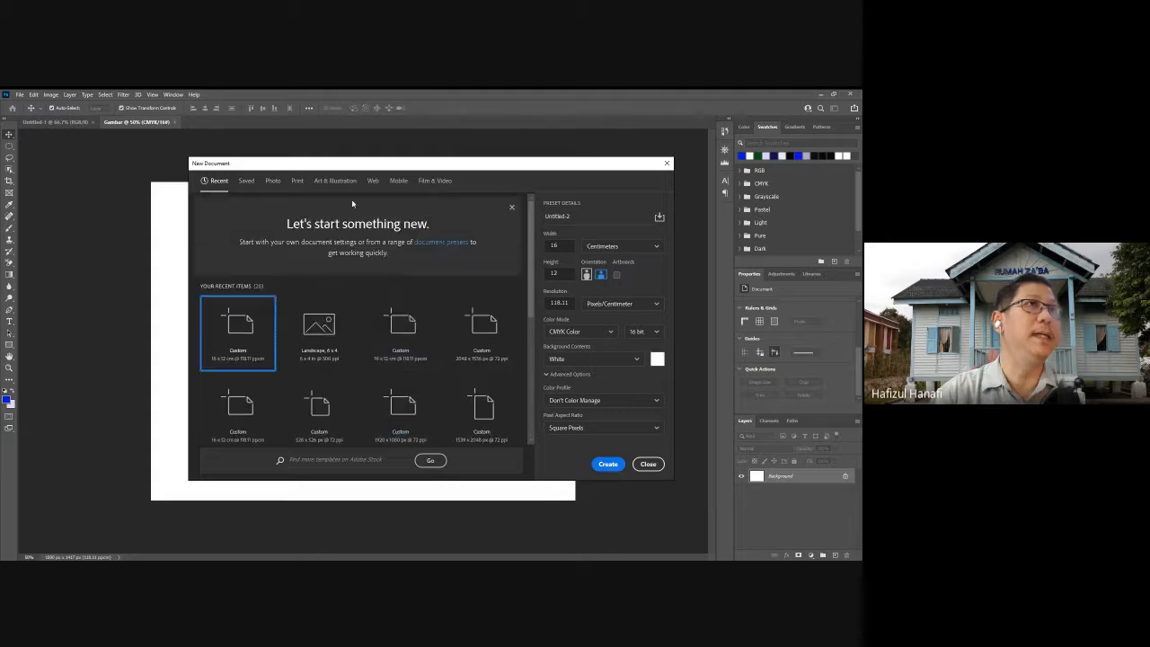
- Review the Photo presets once more and leave the new document setup without creating anything
{"action": "left_click", "coordinate": [273, 181]}
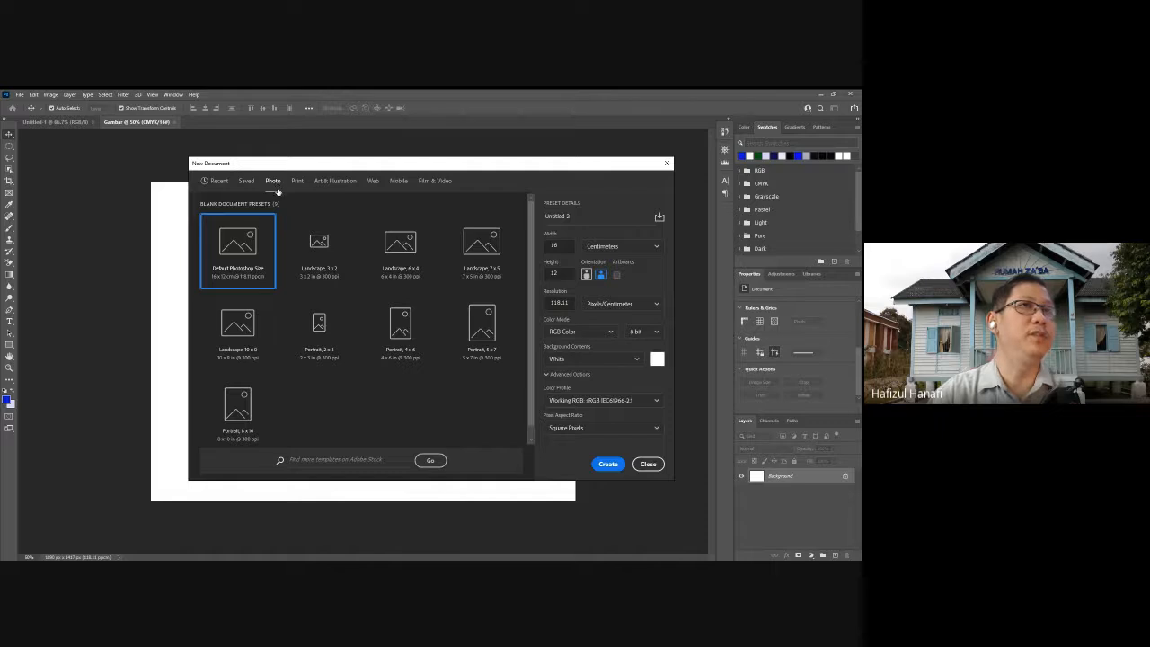
{"action": "left_click", "coordinate": [648, 463]}
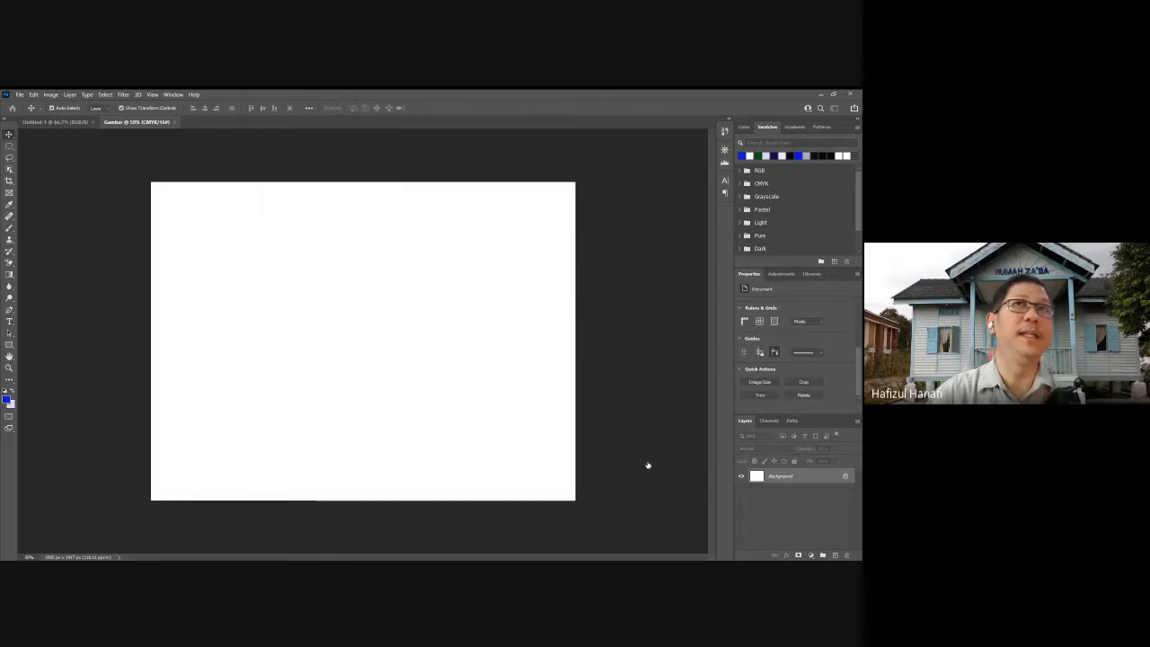
- Try the 3D and Graphic and Web workspaces, settle on Photography, and check the option for inviting people to edit
{"action": "left_click", "coordinate": [825, 123]}
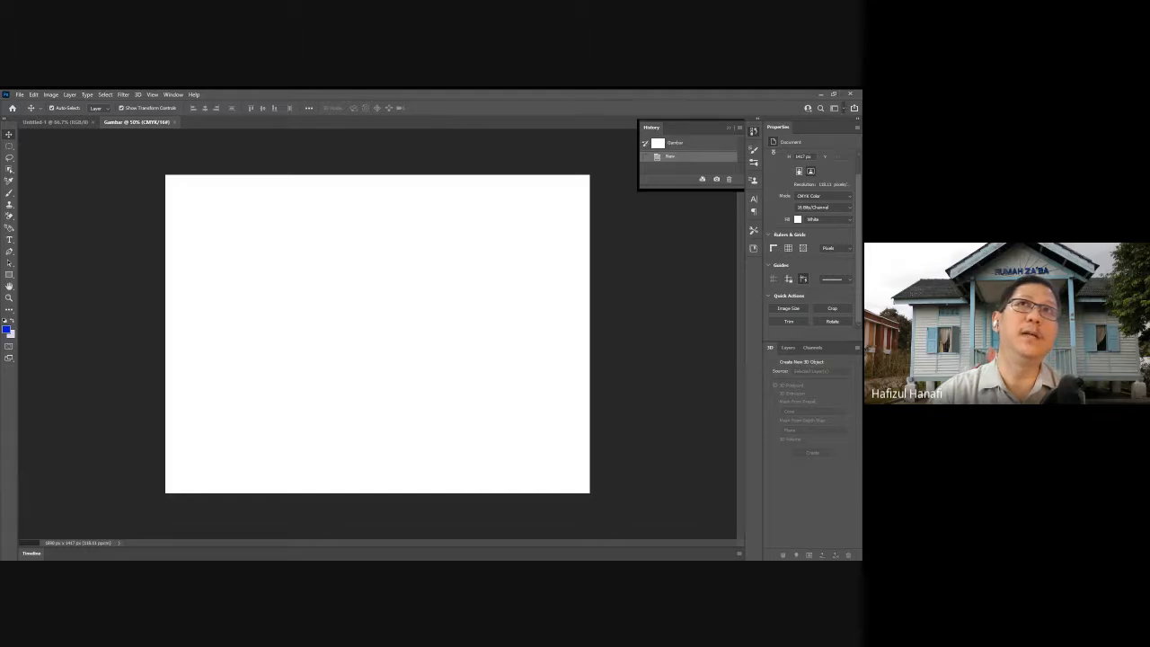
{"action": "left_click", "coordinate": [830, 132]}
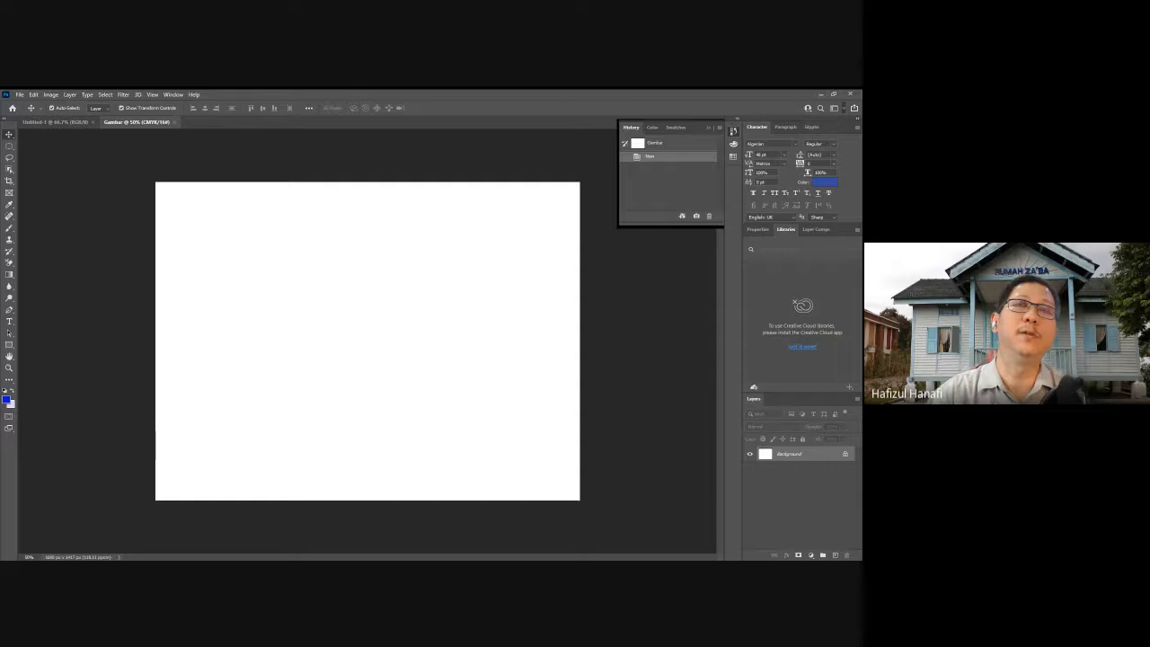
{"action": "left_click", "coordinate": [813, 147]}
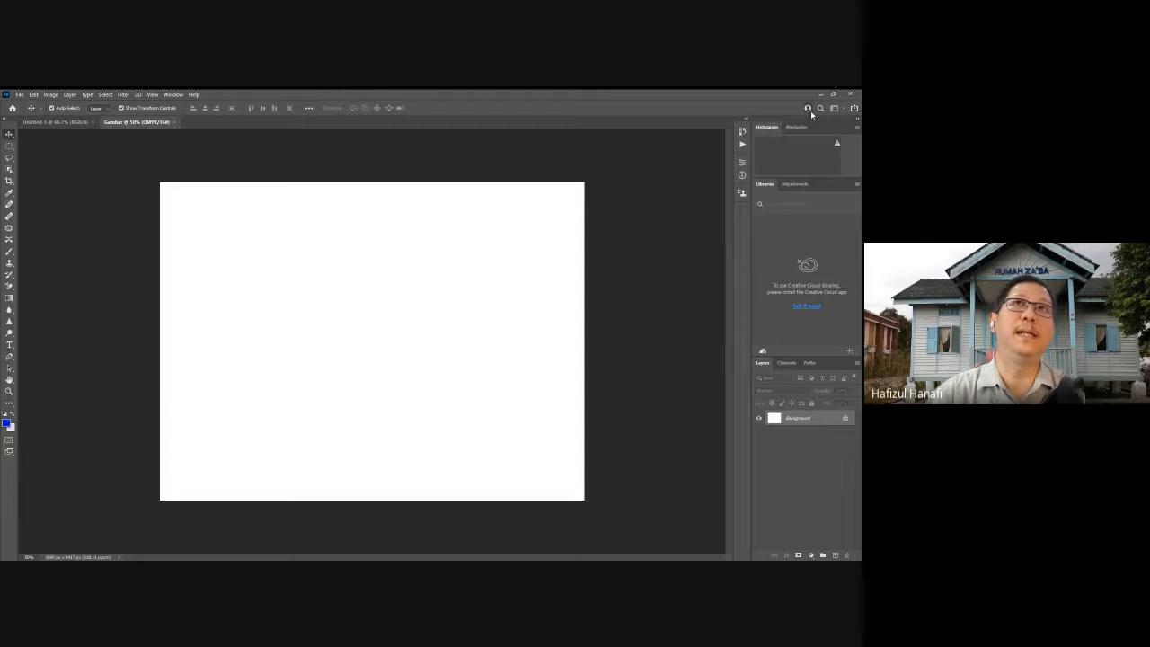
{"action": "left_click", "coordinate": [808, 108]}
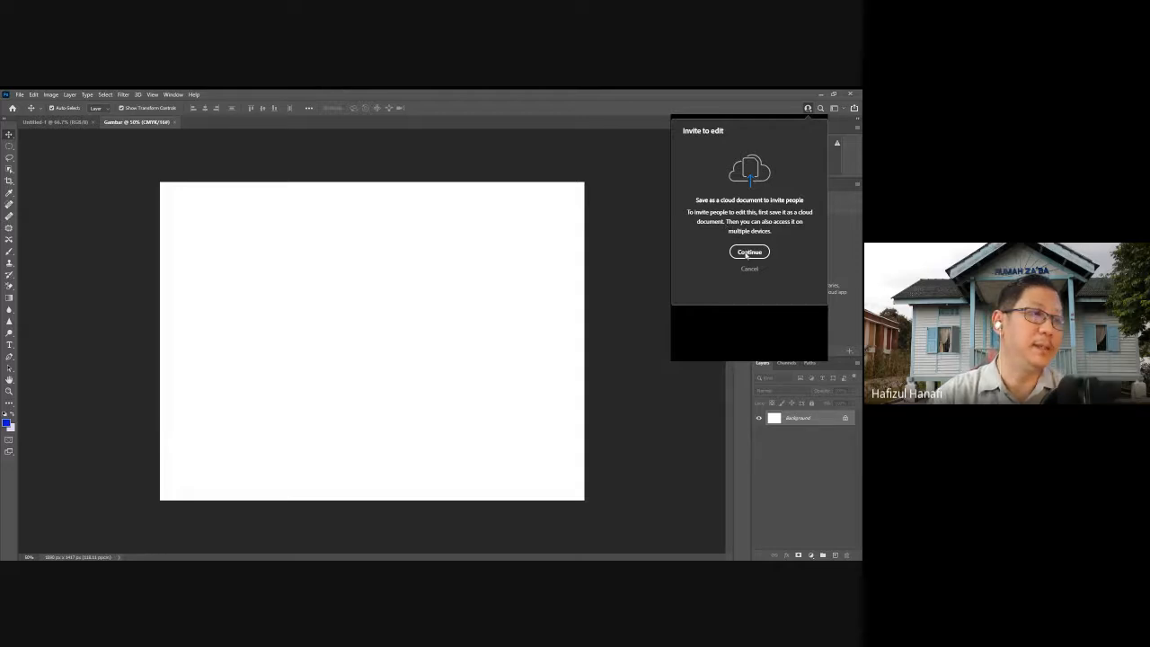
{"action": "left_click", "coordinate": [808, 108]}
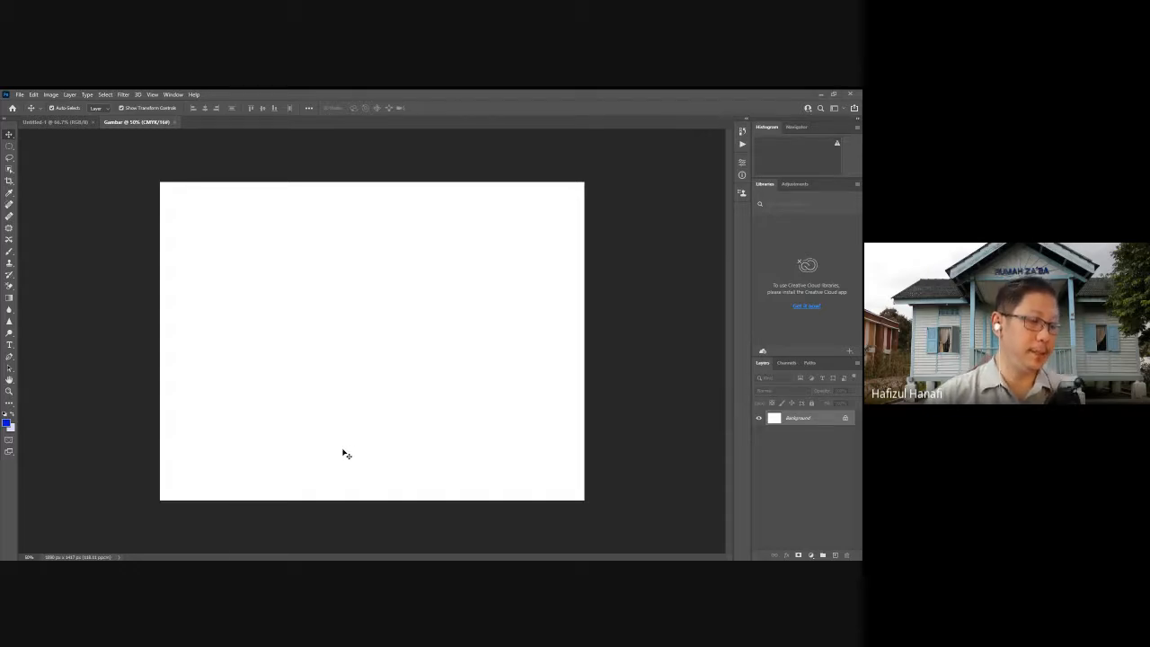
- Paste the copied daisy picture into the Gambar document
{"action": "key", "text": "ctrl+v"}
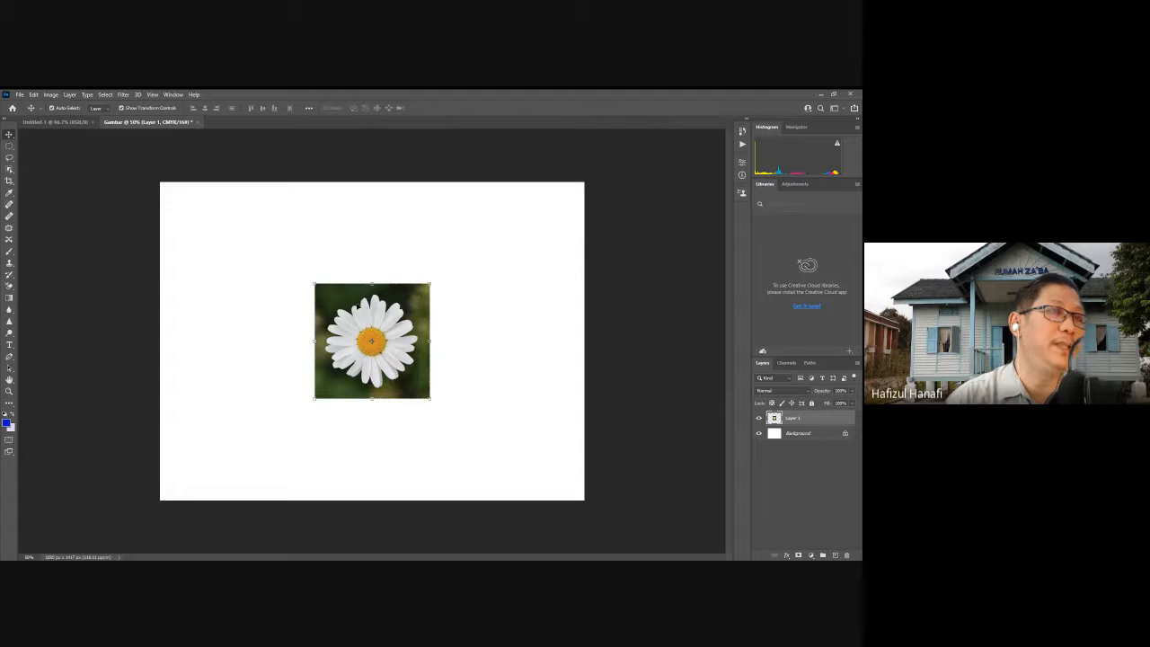
- Try stretching the pasted daisy picture from two opposite corners to fill the canvas, and undo the transformation
{"action": "left_click", "coordinate": [313, 304]}
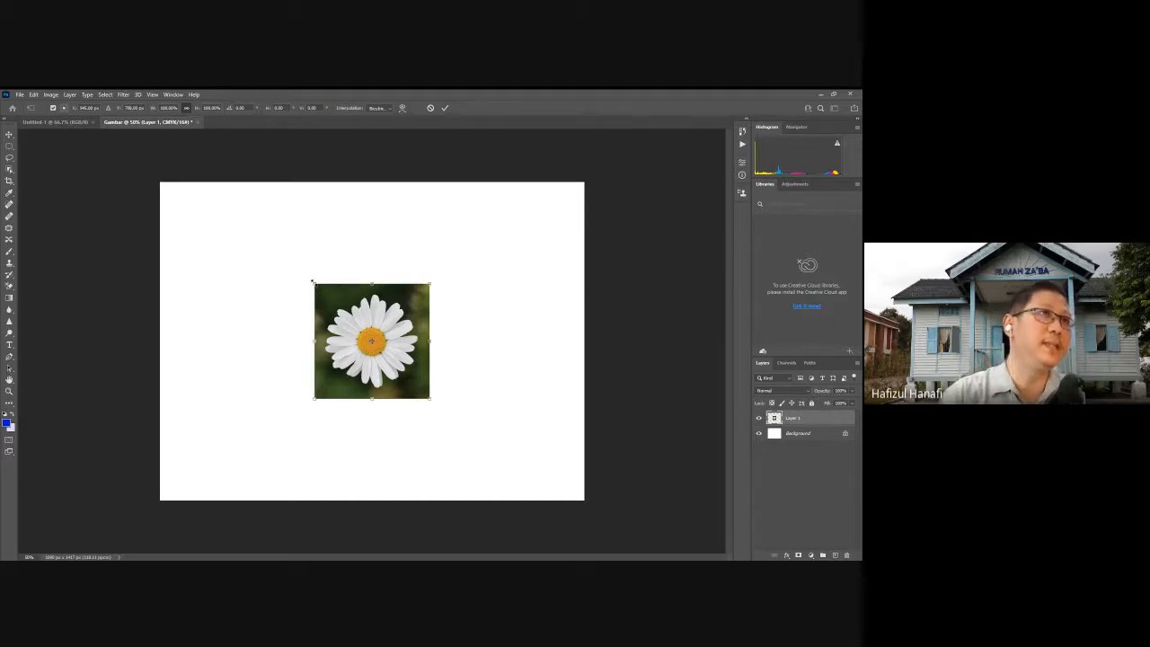
{"action": "left_click_drag", "start_coordinate": [313, 281], "coordinate": [160, 182]}
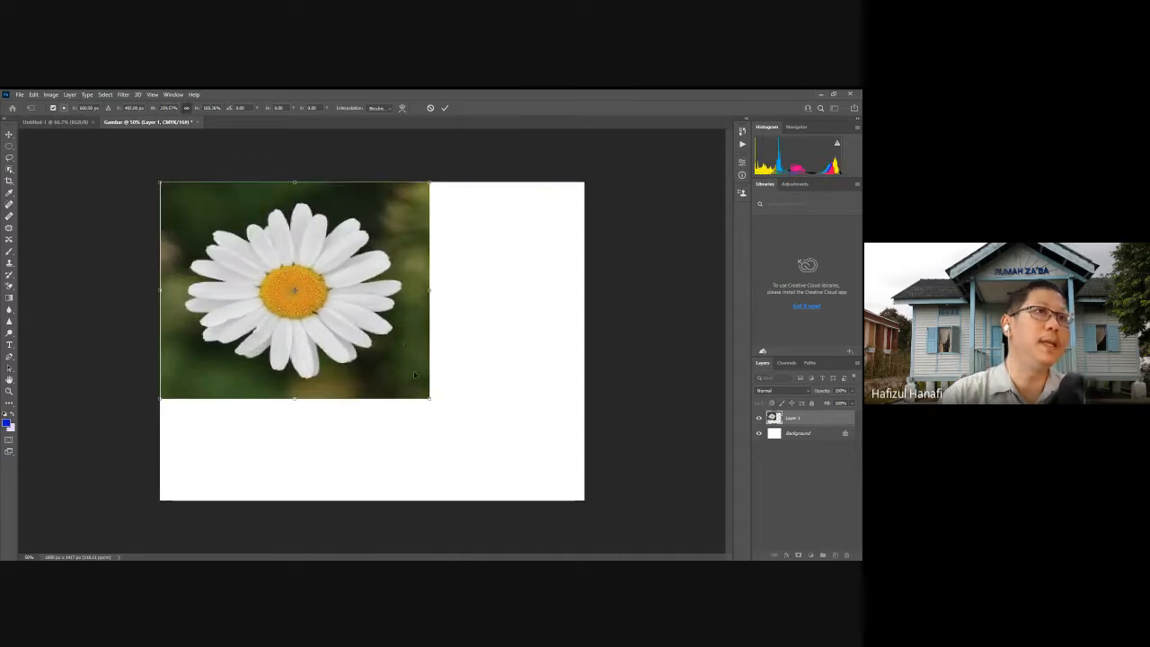
{"action": "left_click_drag", "start_coordinate": [429, 398], "coordinate": [585, 500]}
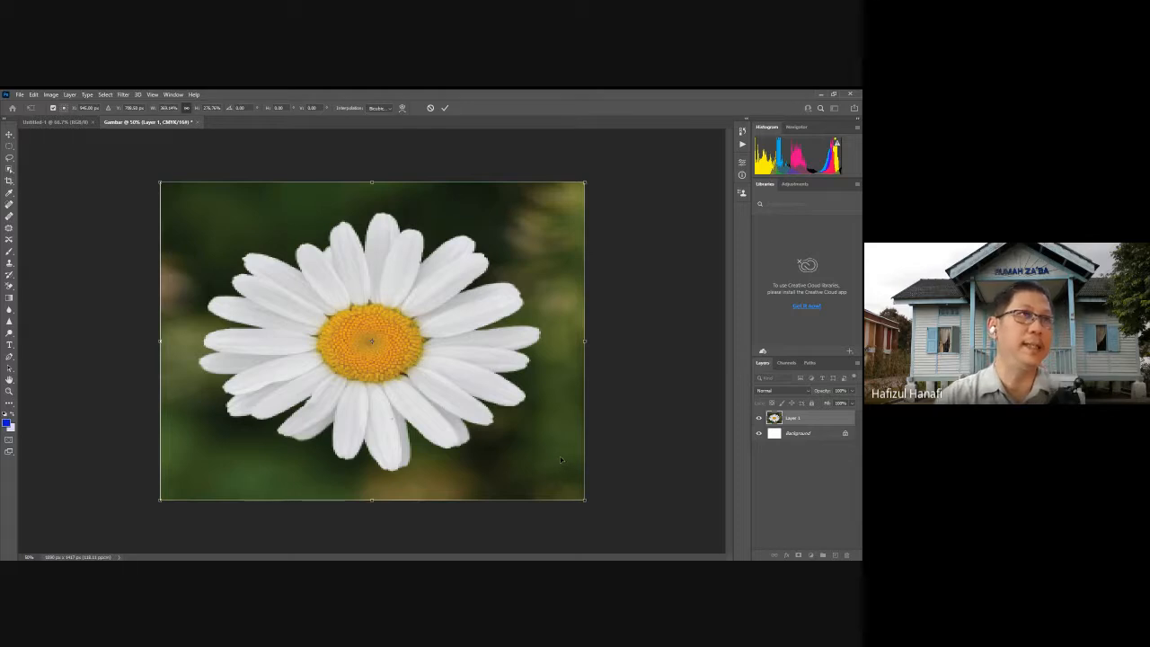
{"action": "key", "text": "Return"}
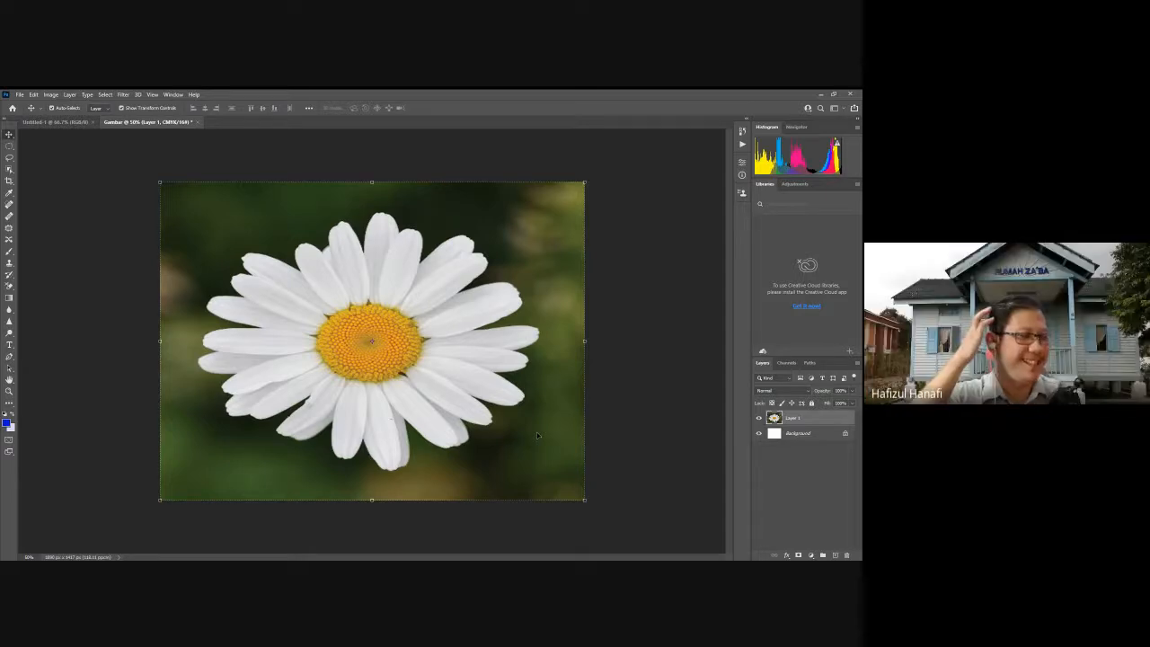
{"action": "key", "text": "ctrl+z"}
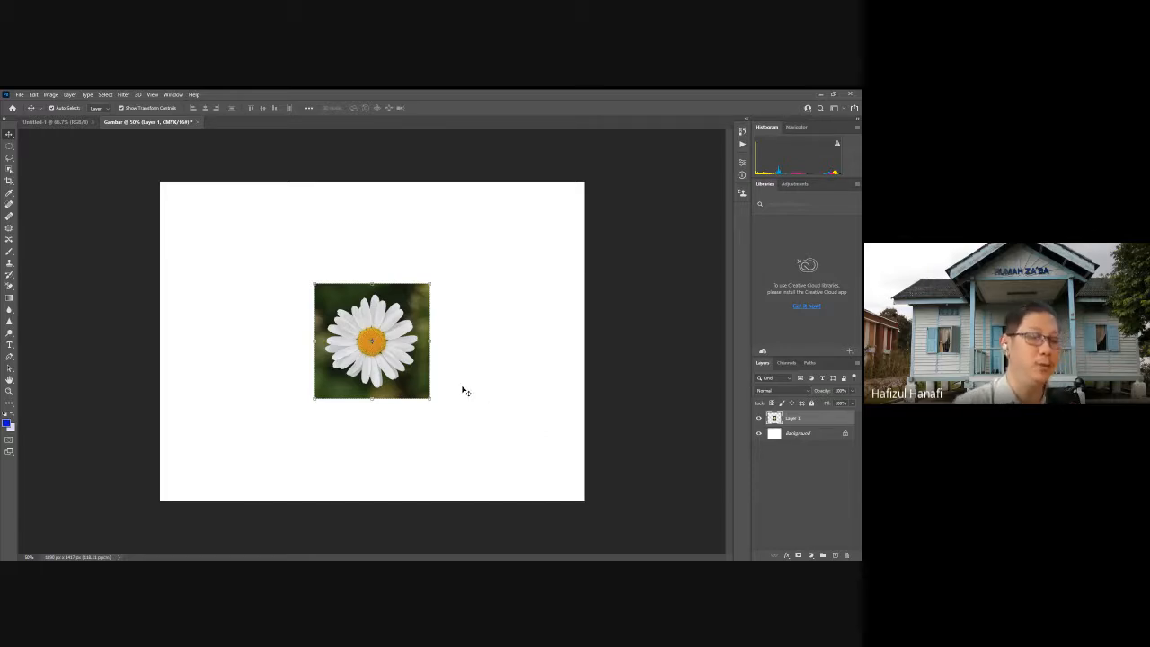
- Free-transform the daisy picture so its corners meet the canvas corners, apply the transformation and deselect the layer
{"action": "key", "text": "ctrl+t"}
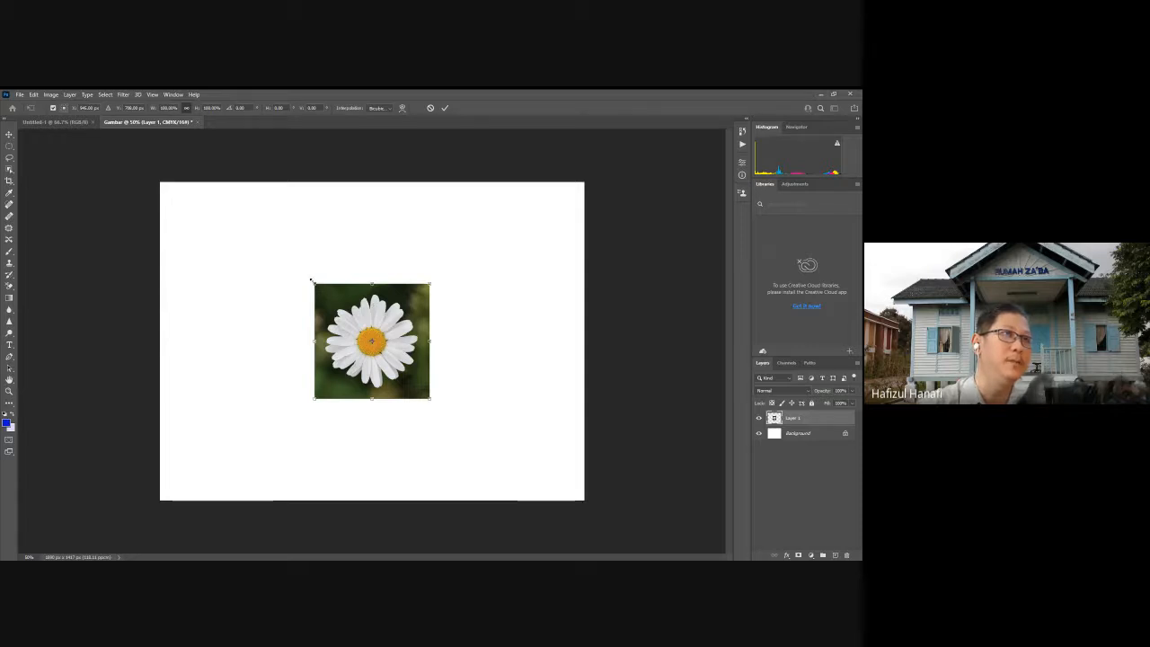
{"action": "left_click_drag", "start_coordinate": [311, 276], "coordinate": [160, 181]}
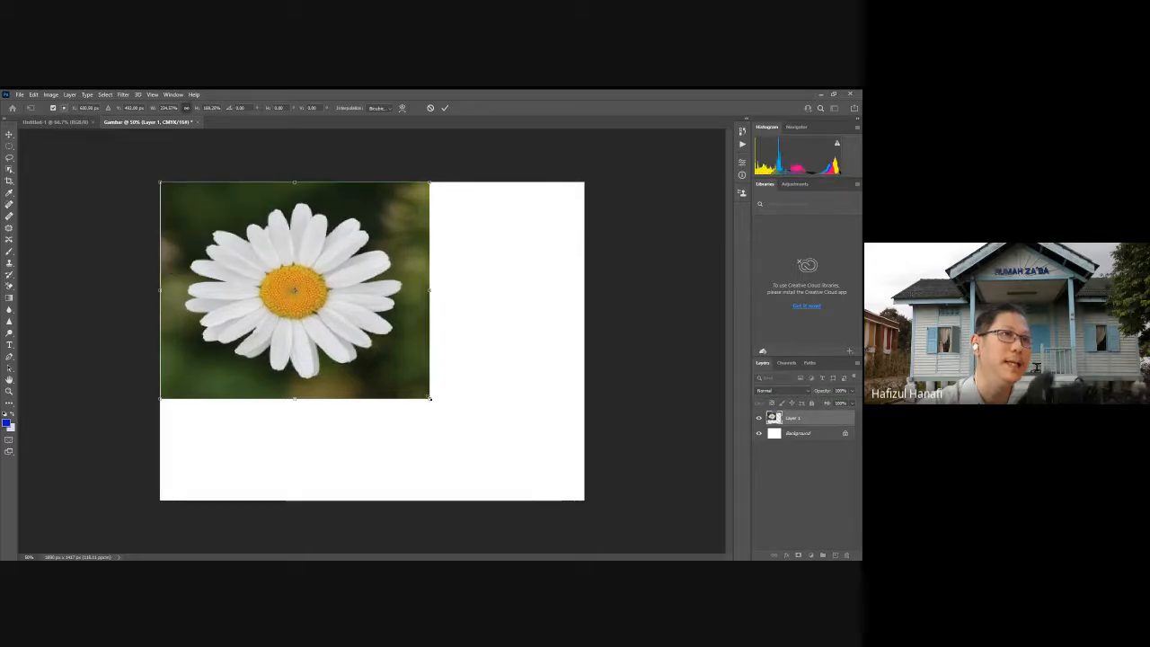
{"action": "left_click_drag", "start_coordinate": [431, 398], "coordinate": [583, 498]}
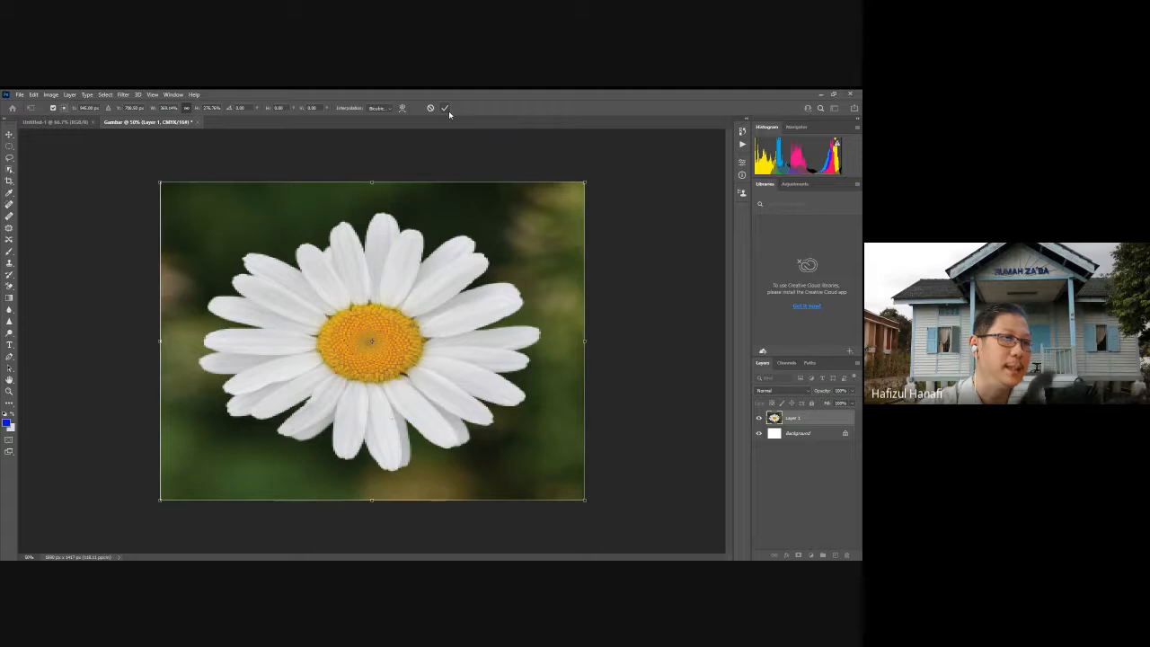
{"action": "left_click", "coordinate": [447, 110]}
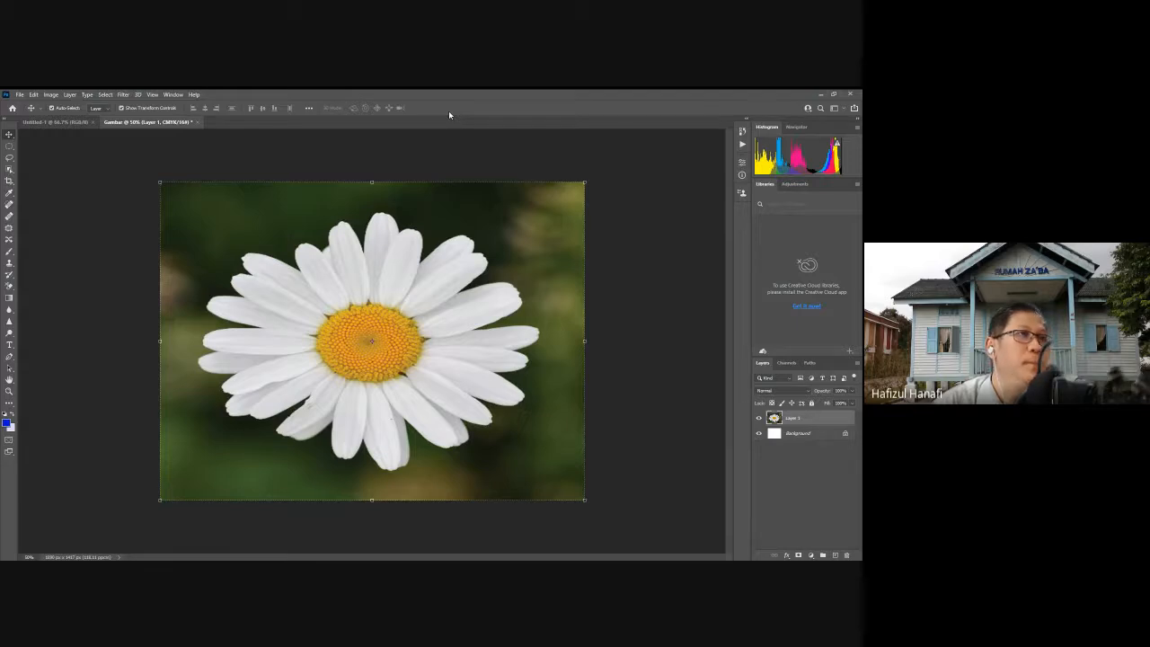
{"action": "left_click", "coordinate": [612, 234]}
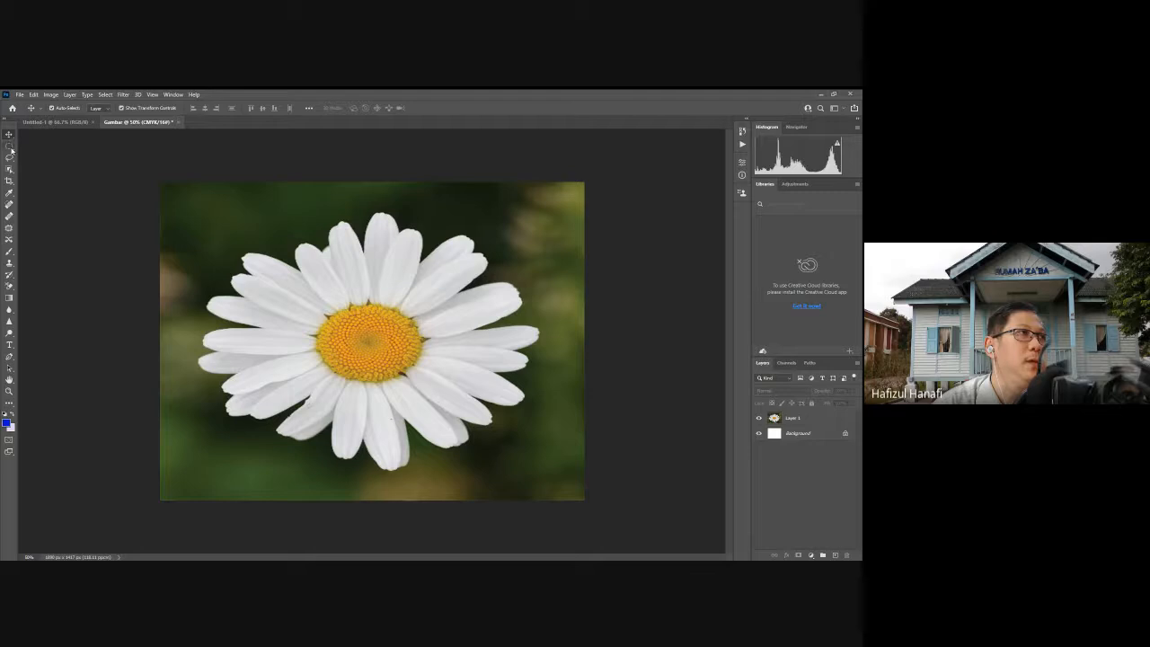
- Look through the selection, Crop and Move tools, check the tools grouped with Move, and select the daisy on the canvas
{"action": "left_click", "coordinate": [9, 158]}
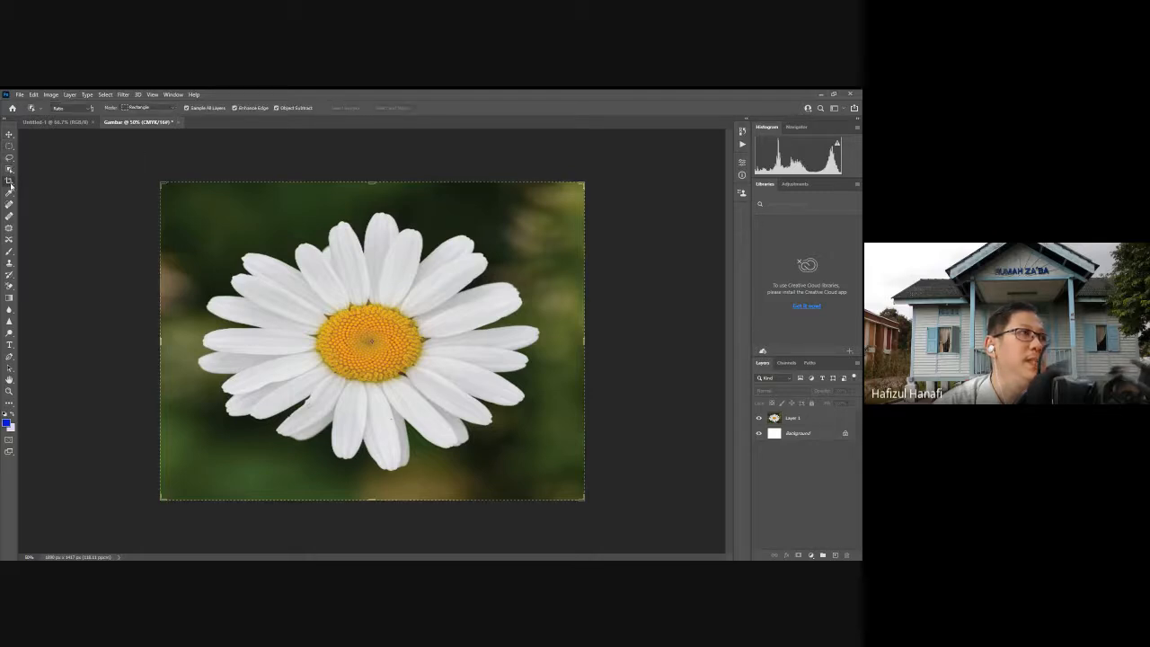
{"action": "left_click", "coordinate": [9, 180]}
{"action": "left_click", "coordinate": [9, 136]}
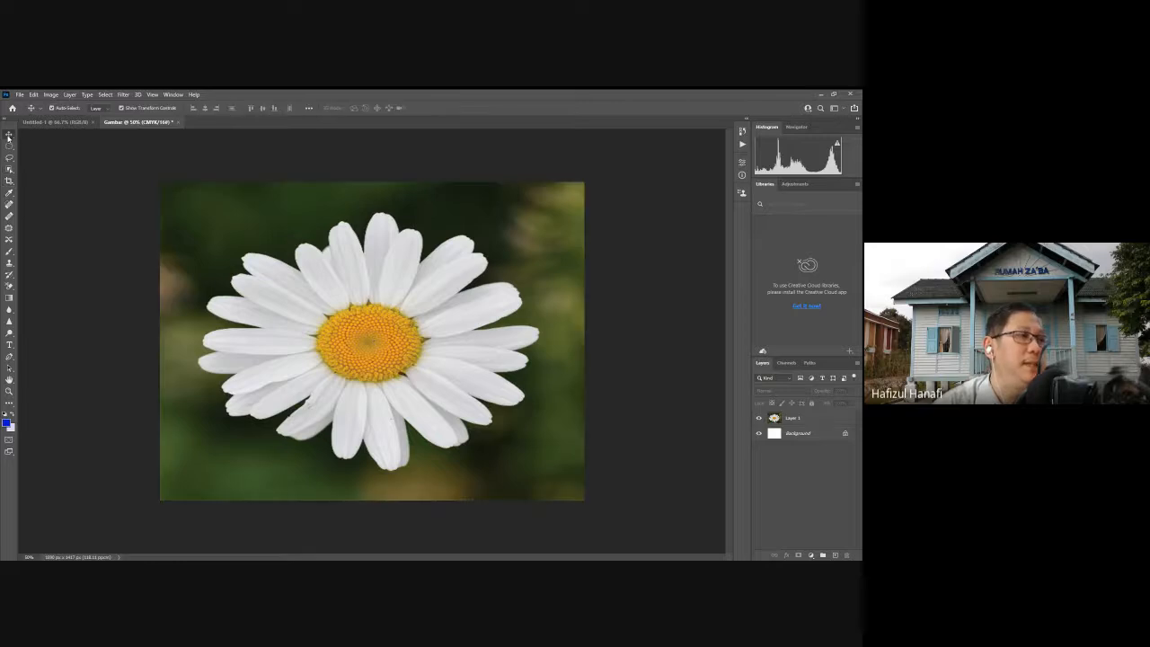
{"action": "right_click", "coordinate": [8, 135]}
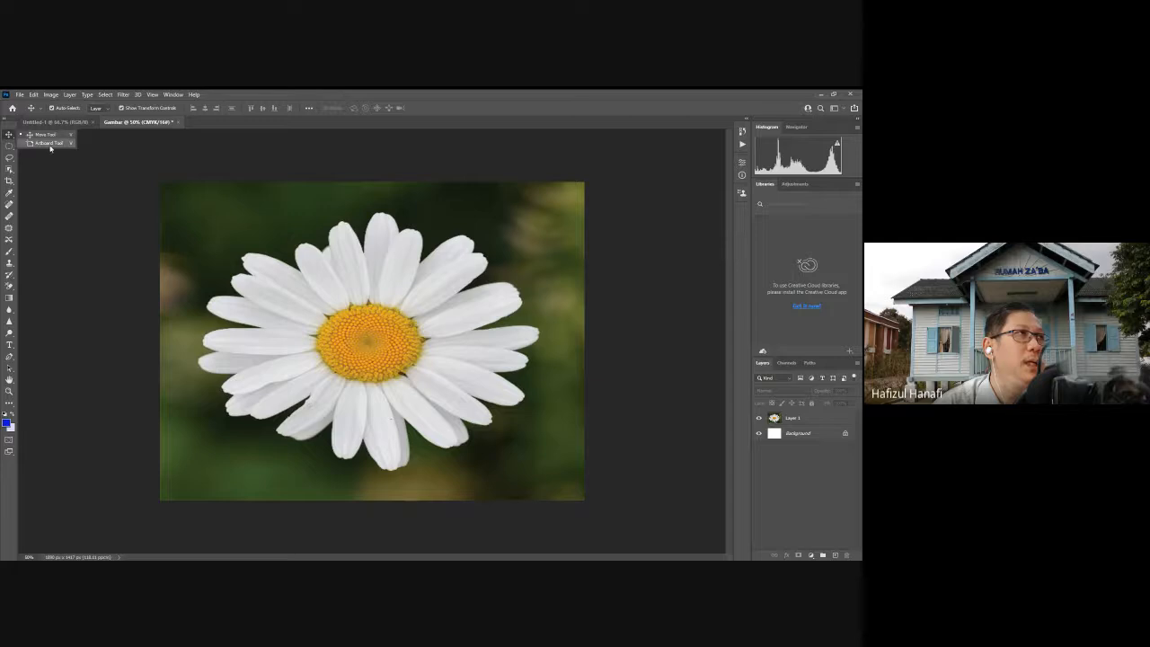
{"action": "left_click", "coordinate": [357, 265]}
{"action": "mouse_move", "coordinate": [356, 265]}
{"action": "left_mouse_down"}
{"action": "mouse_move", "coordinate": [369, 277]}
{"action": "mouse_move", "coordinate": [337, 262]}
{"action": "mouse_move", "coordinate": [356, 263]}
{"action": "left_mouse_up"}
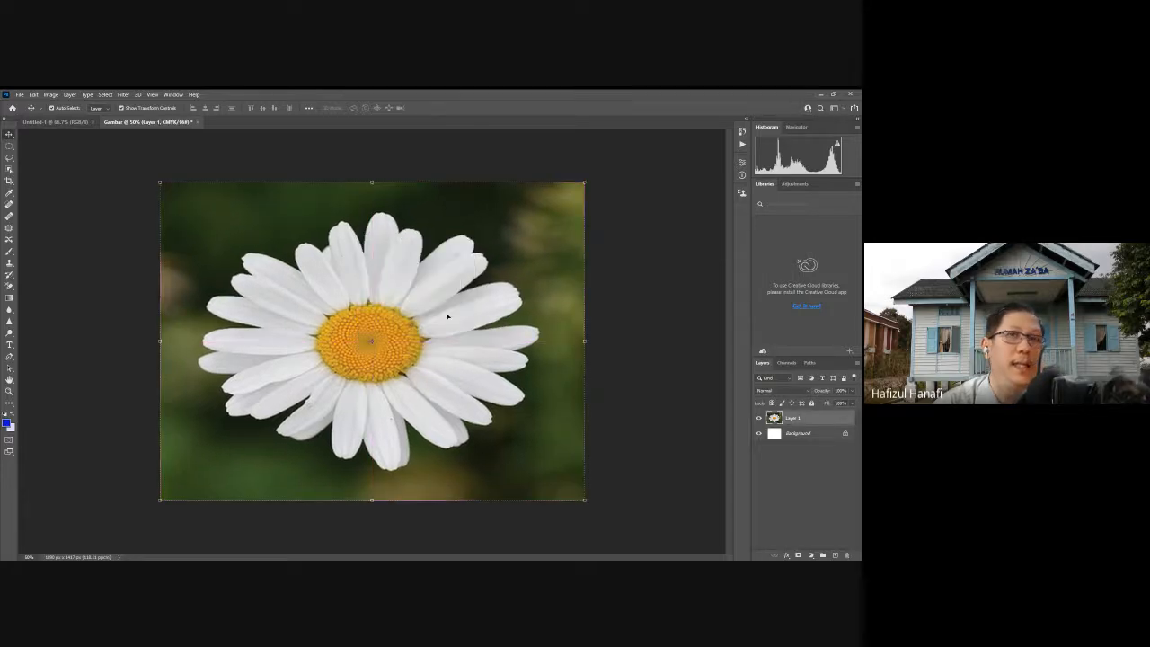
- Convert the locked Background into a regular layer with a Blue color label, and reselect the daisy layer
{"action": "double_click", "coordinate": [792, 419]}
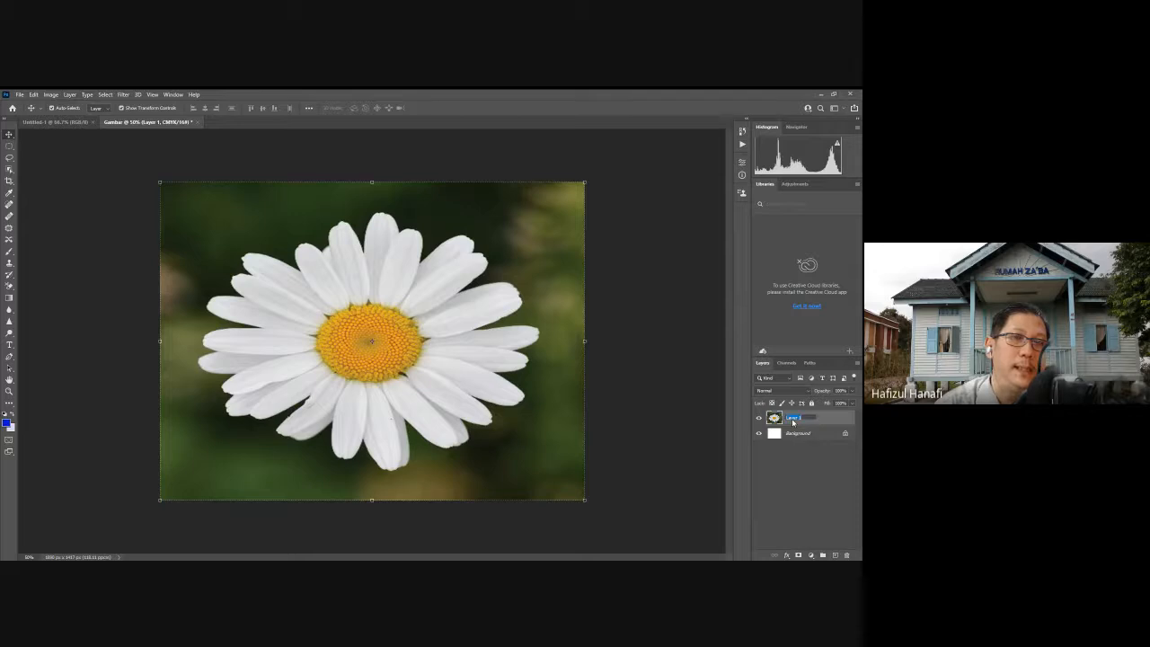
{"action": "left_click", "coordinate": [787, 435]}
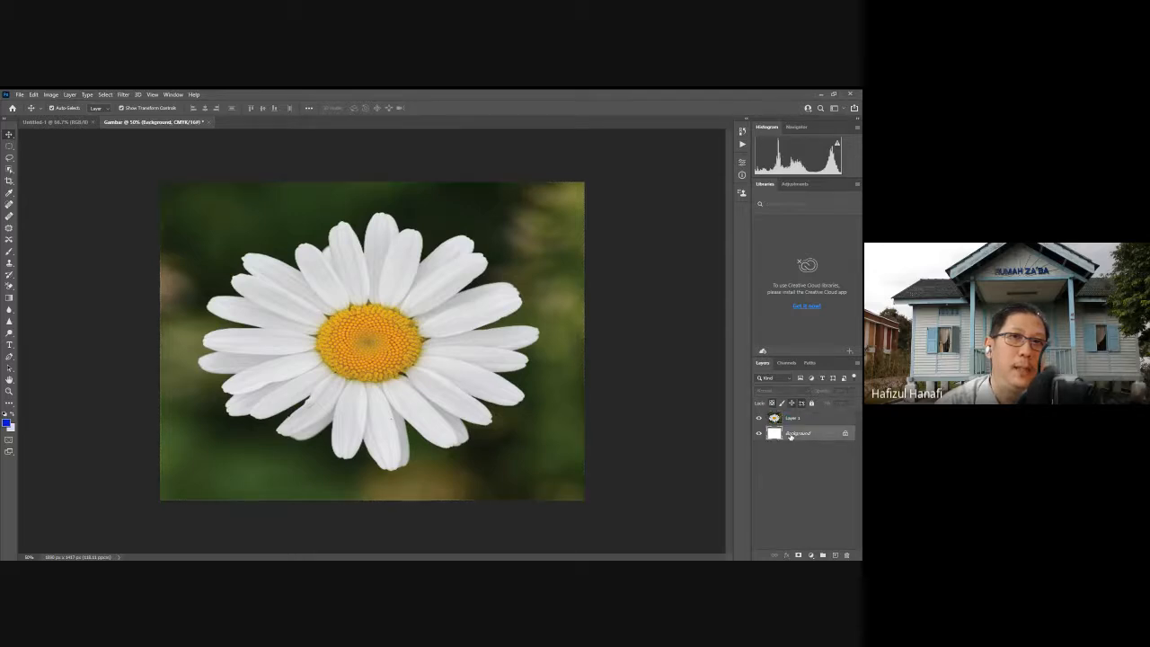
{"action": "double_click", "coordinate": [792, 435]}
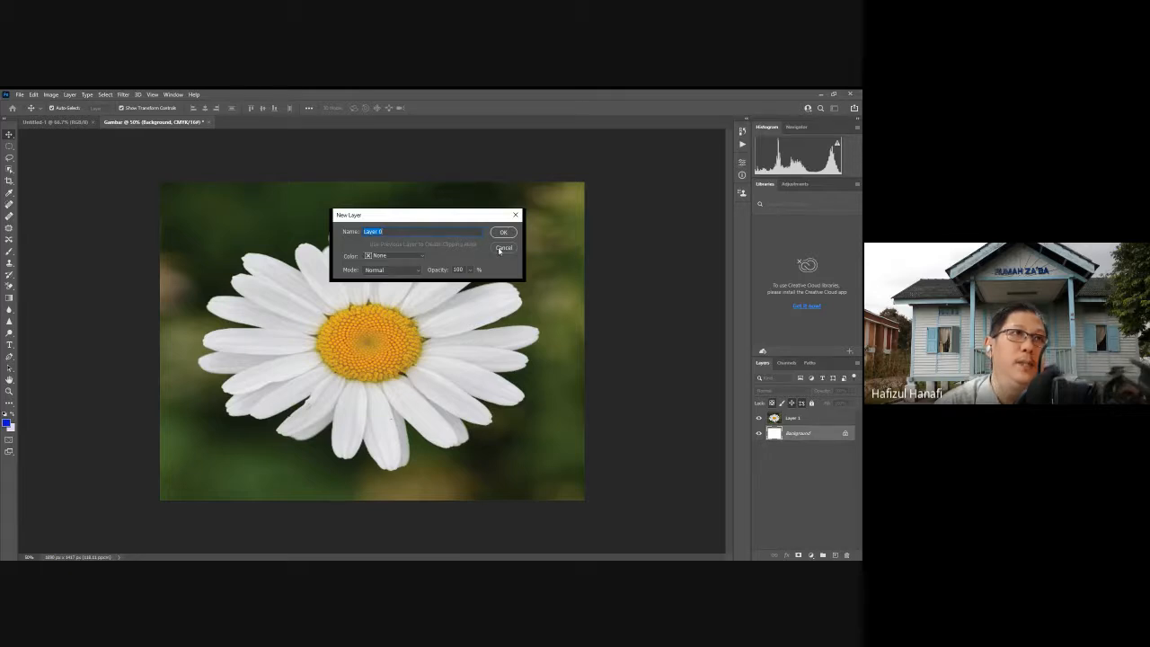
{"action": "left_click", "coordinate": [423, 257]}
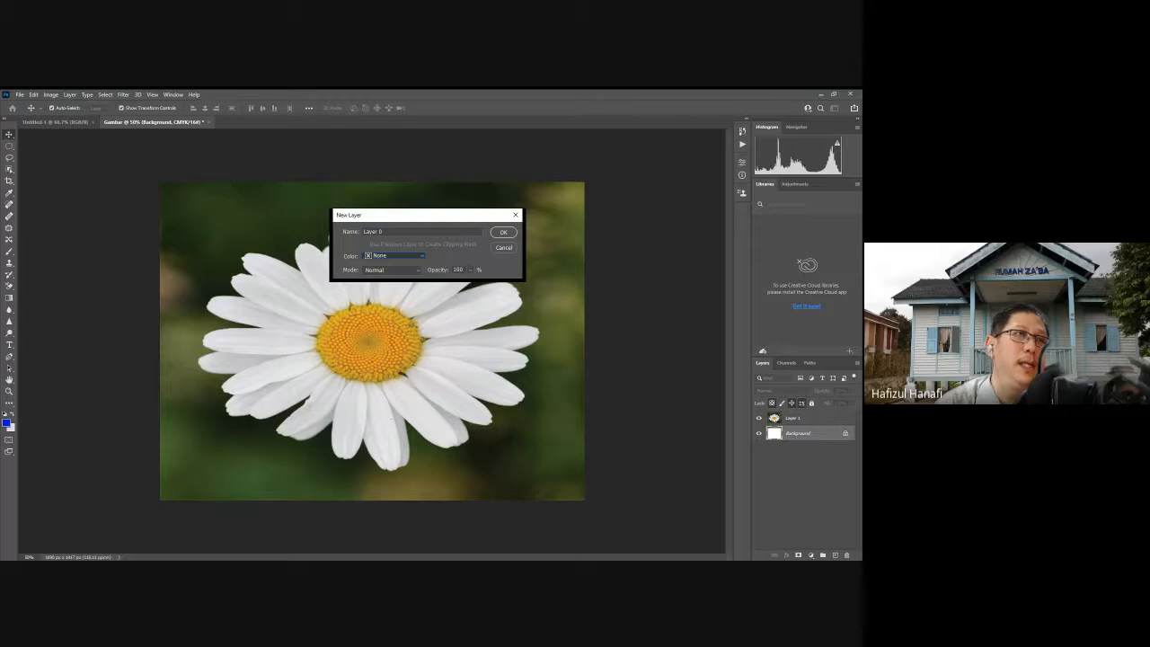
{"action": "left_click", "coordinate": [398, 314]}
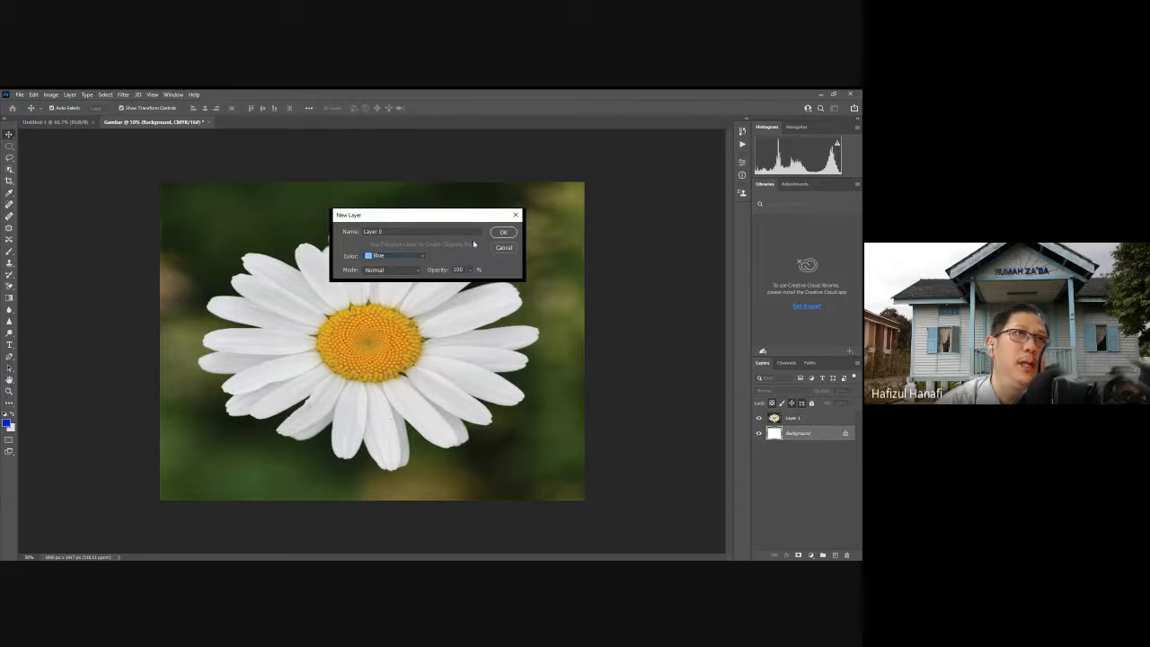
{"action": "left_click", "coordinate": [503, 232]}
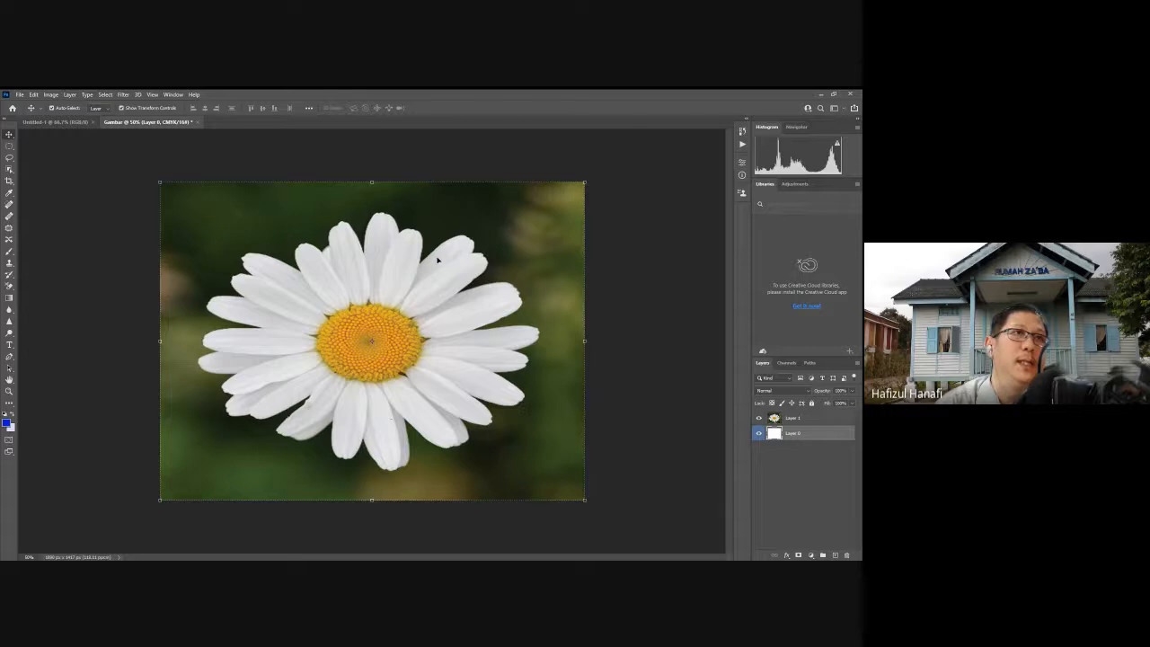
{"action": "mouse_move", "coordinate": [438, 260]}
{"action": "left_mouse_down"}
{"action": "mouse_move", "coordinate": [508, 281]}
{"action": "mouse_move", "coordinate": [433, 259]}
{"action": "left_mouse_up"}
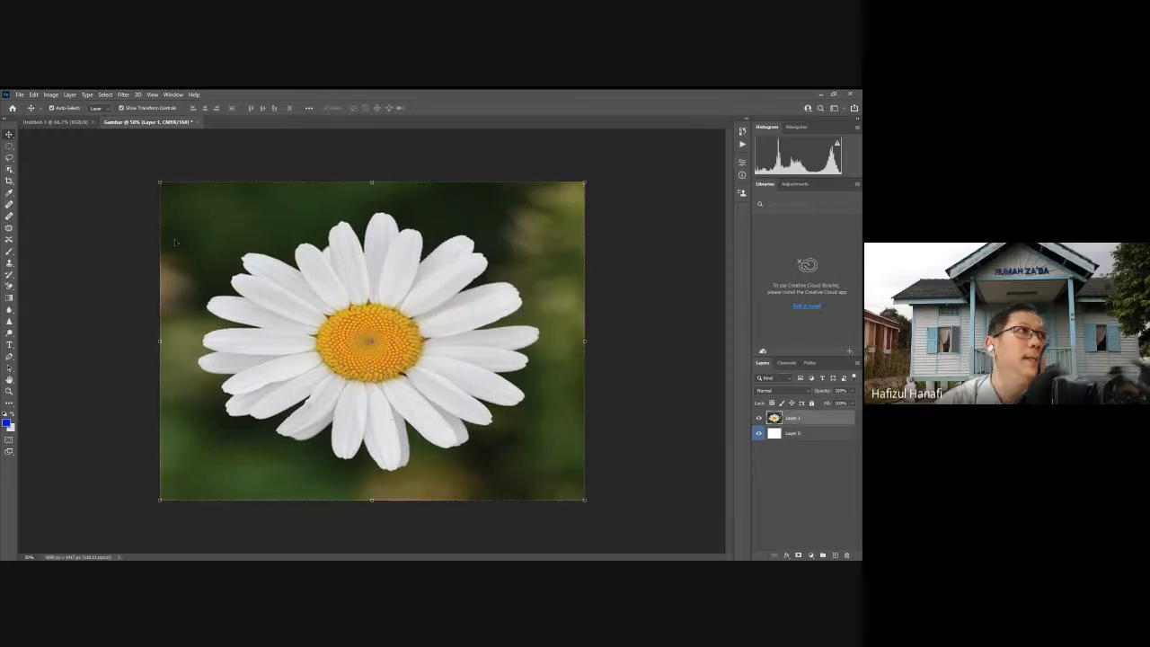
- Try the Artboard Tool by drawing an artboard about 1524 × 1165 px over the daisy, and undo it
{"action": "right_click", "coordinate": [10, 136]}
{"action": "left_click", "coordinate": [31, 144]}
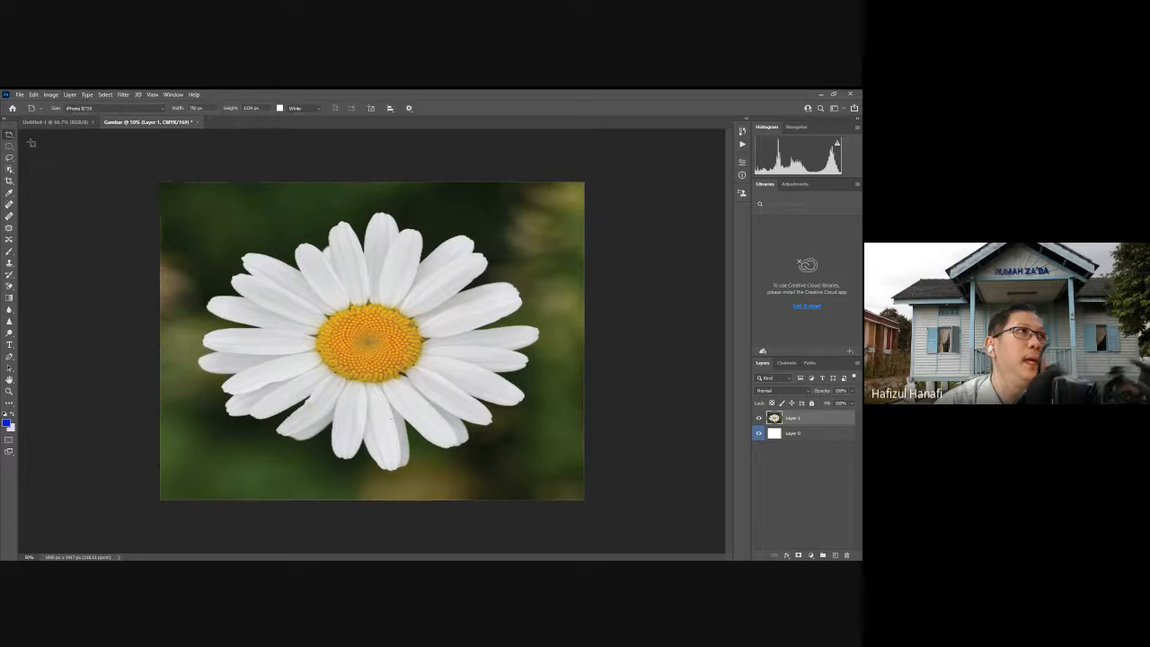
{"action": "left_click_drag", "start_coordinate": [197, 210], "coordinate": [542, 473]}
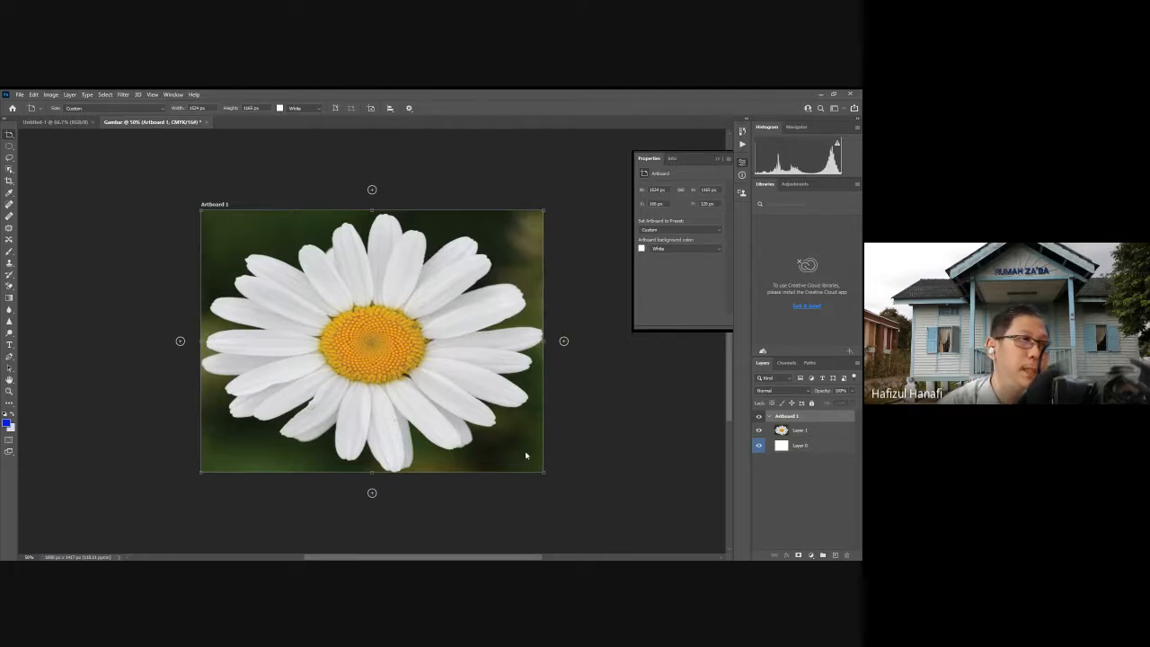
{"action": "key", "text": "ctrl+z"}
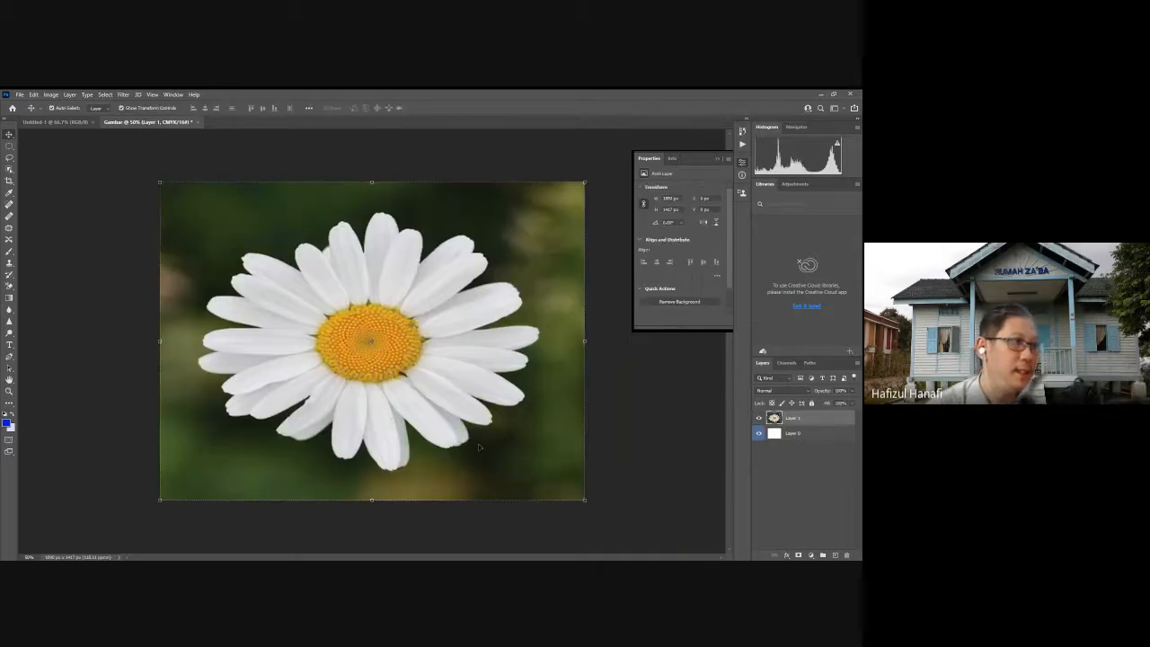
- Draw an artboard about 1650 × 1230 px around the daisy with the Artboard Tool
{"action": "right_click", "coordinate": [13, 139]}
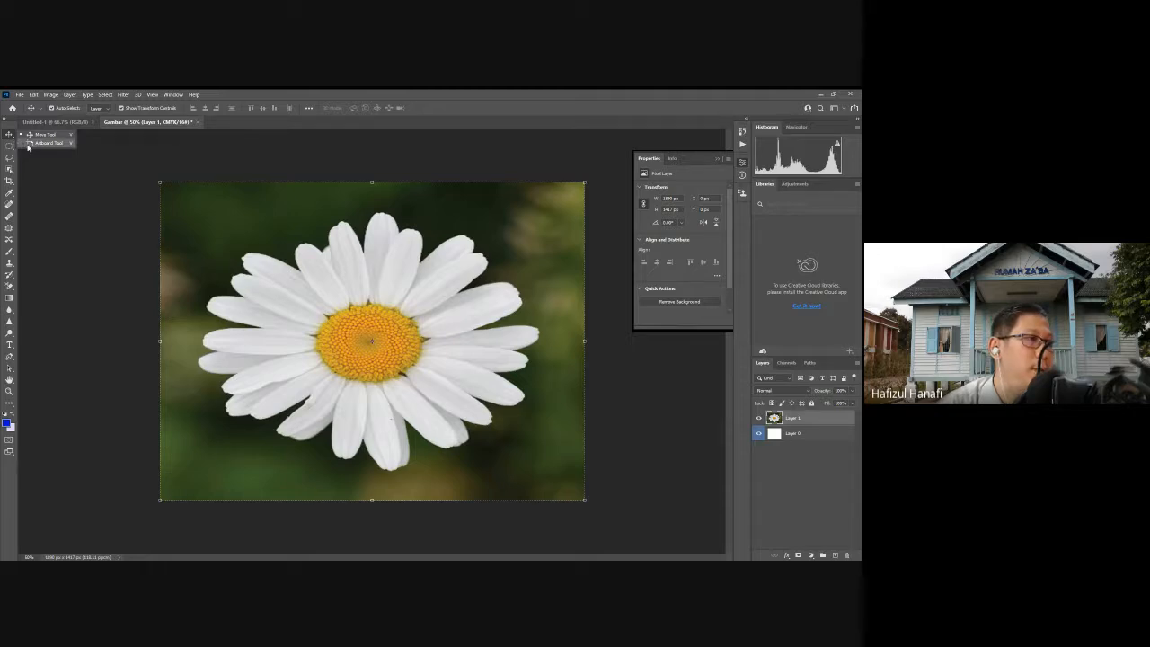
{"action": "left_click", "coordinate": [28, 145]}
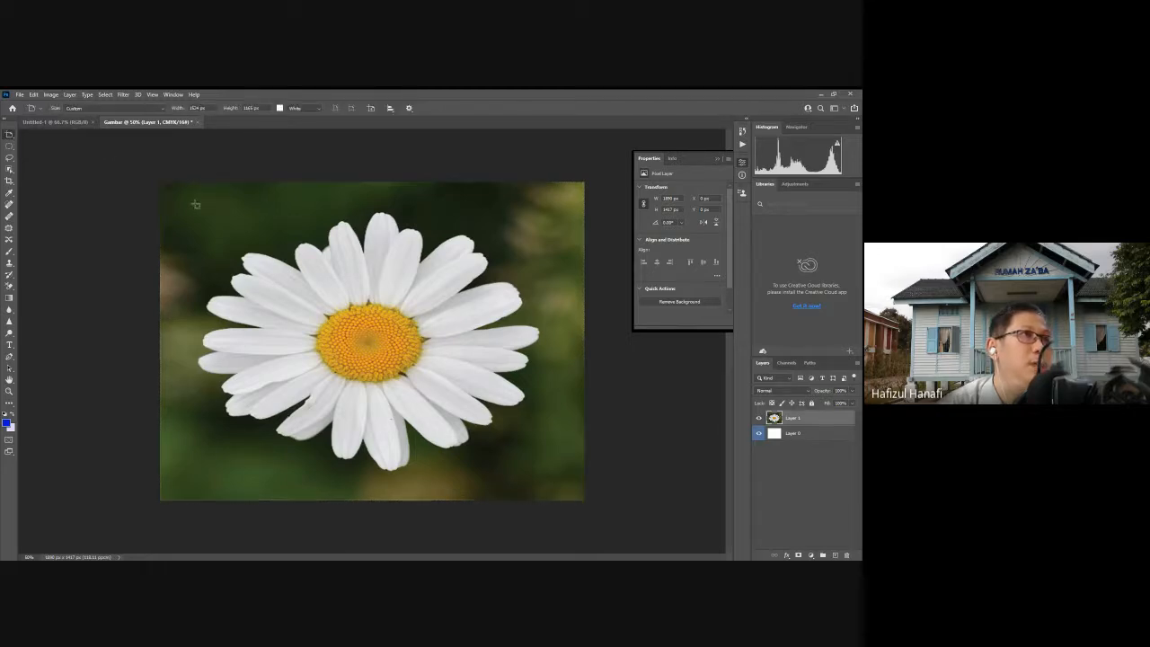
{"action": "left_click_drag", "start_coordinate": [193, 202], "coordinate": [562, 478]}
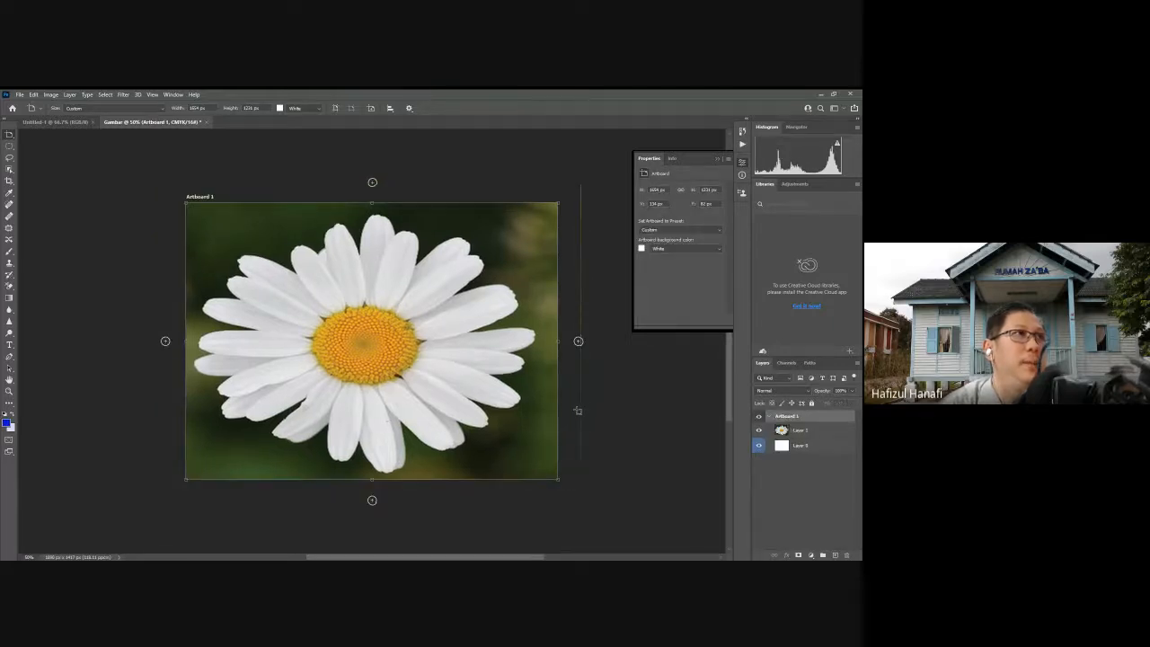
- Try adding two blank artboards in a row to the right of the daisy artboard, and undo all the artboards
{"action": "left_click", "coordinate": [579, 342]}
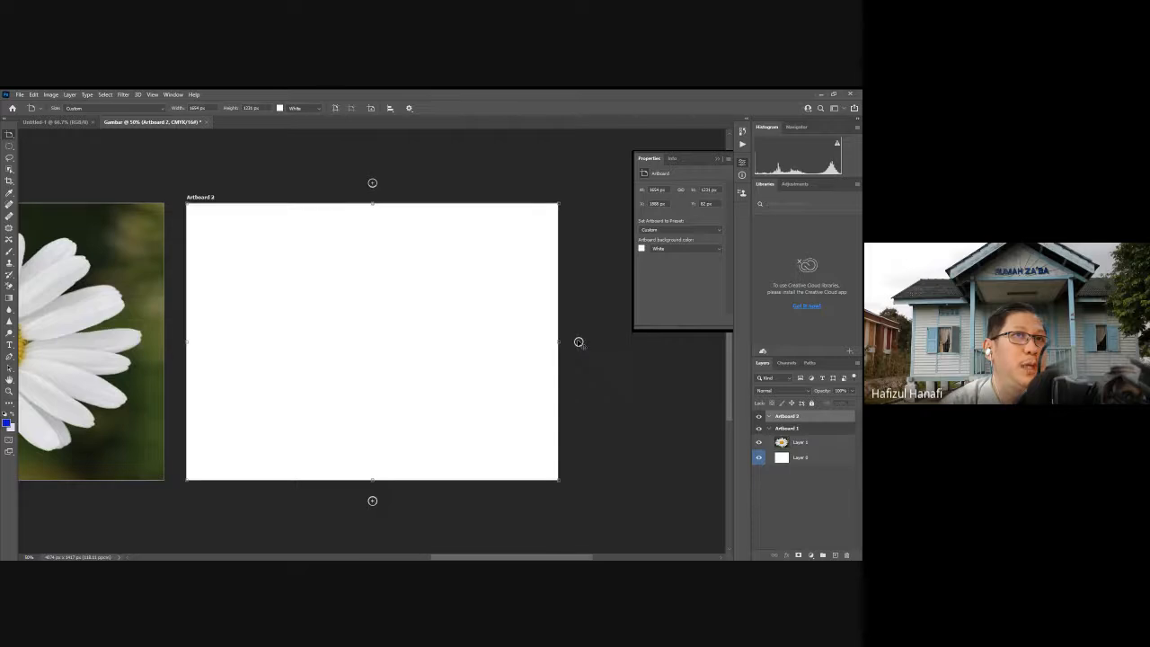
{"action": "left_click", "coordinate": [579, 341]}
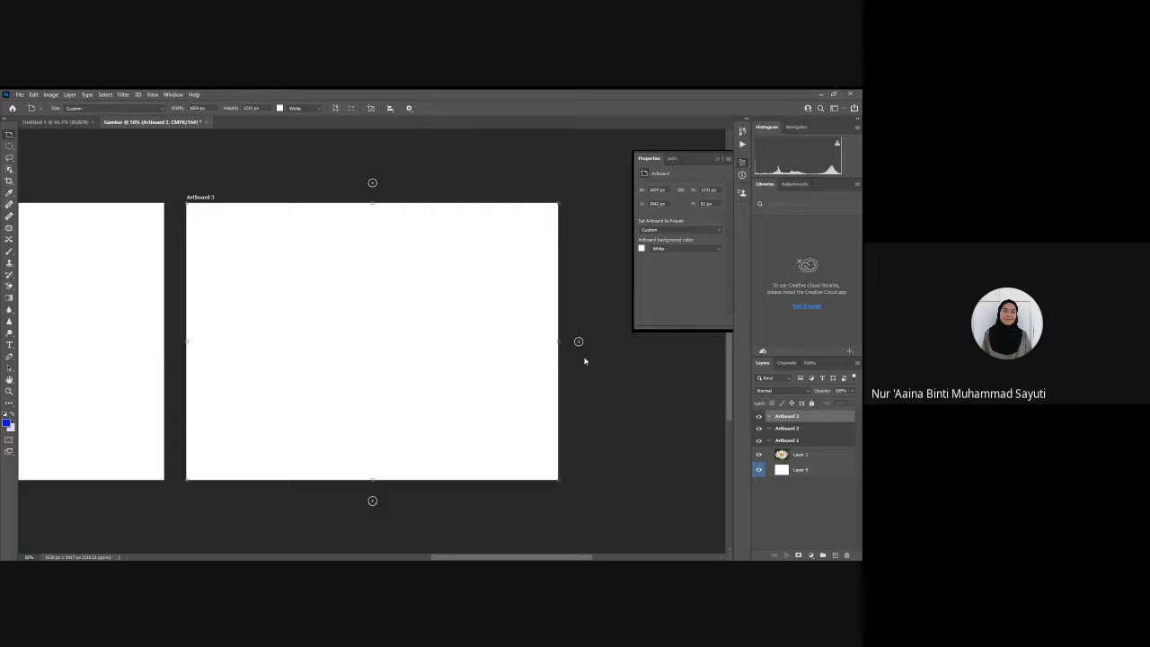
{"action": "key", "text": "Delete"}
{"action": "key", "text": "ctrl+z"}
{"action": "key", "text": "ctrl+z"}
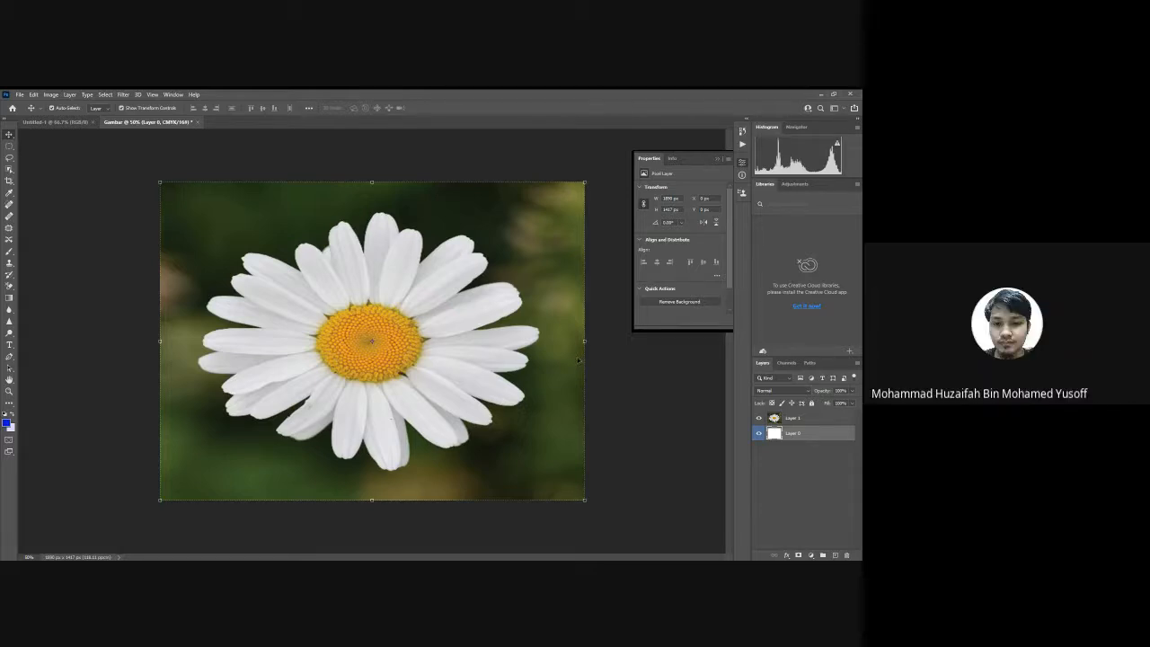
- Draw an artboard about 1564 × 1243 px around the daisy, add a second artboard to its right, and undo both
{"action": "right_click", "coordinate": [9, 135]}
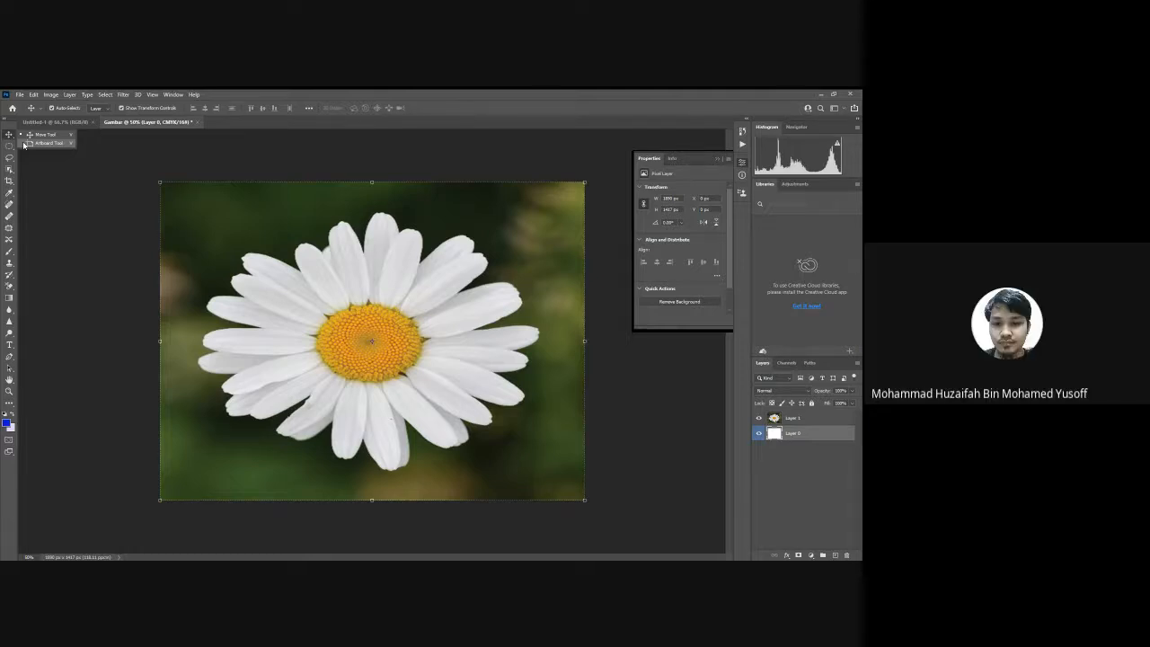
{"action": "left_click", "coordinate": [25, 145]}
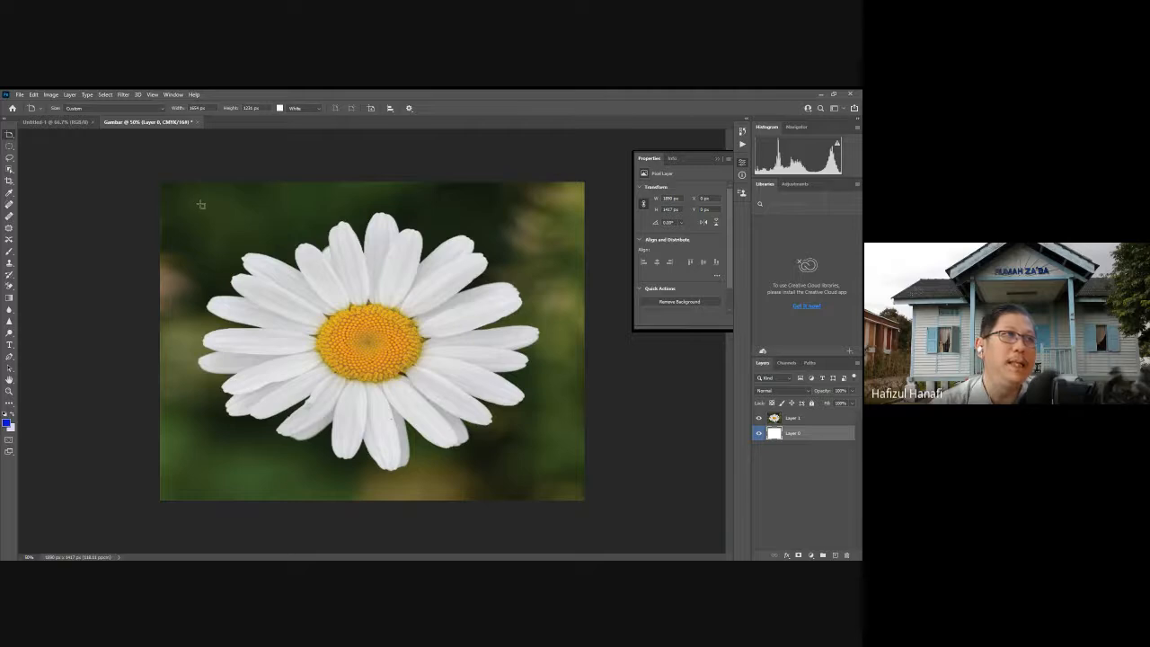
{"action": "left_click_drag", "start_coordinate": [197, 203], "coordinate": [548, 480]}
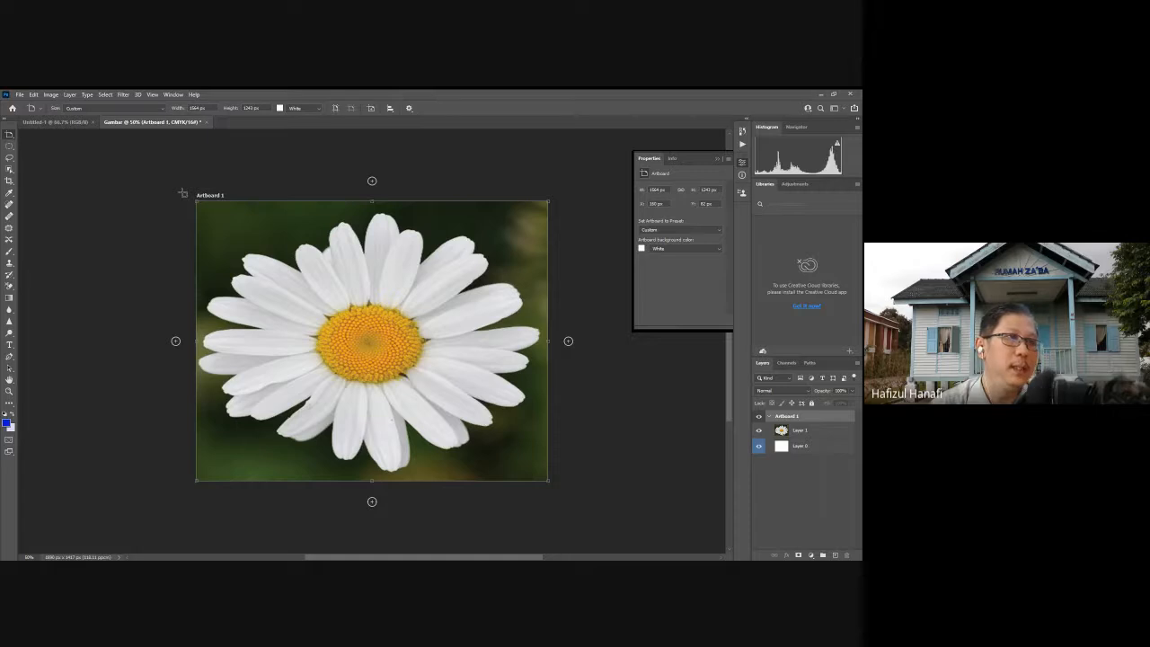
{"action": "left_click", "coordinate": [568, 342]}
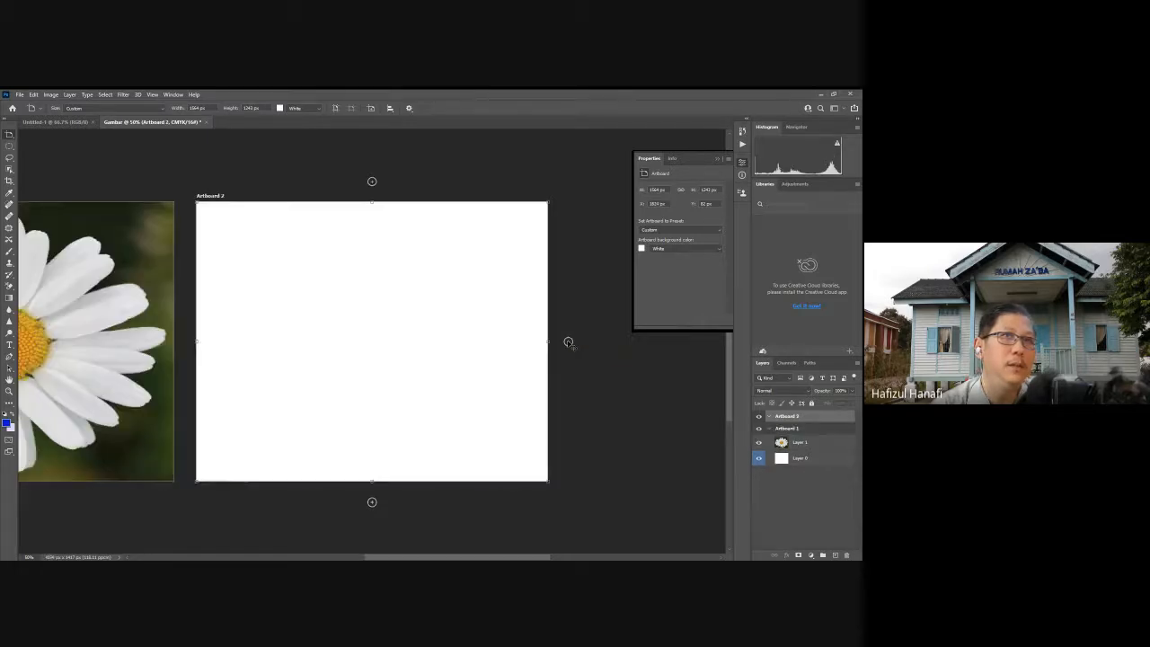
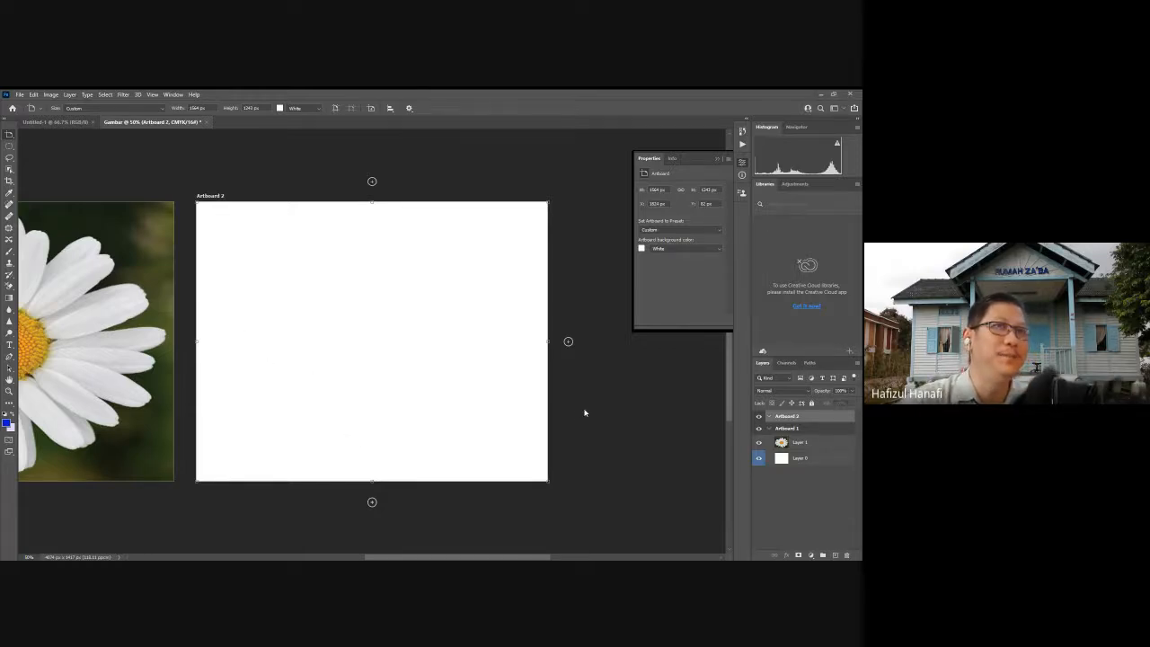
{"action": "key", "text": "ctrl+z"}
{"action": "key", "text": "ctrl+z"}
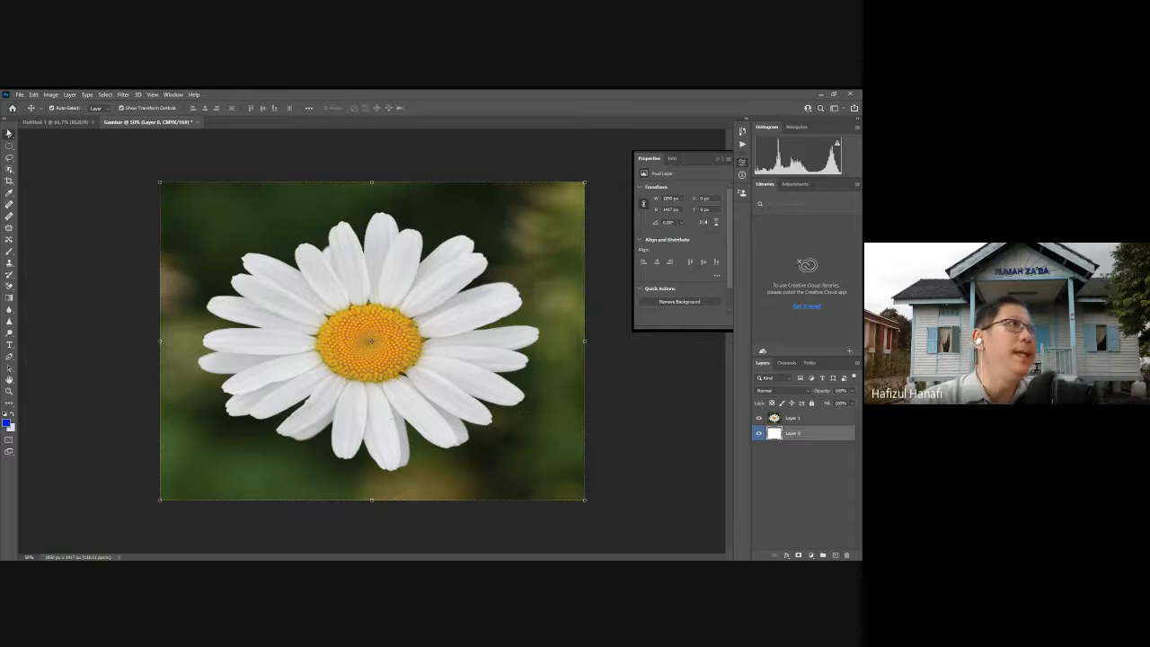
- Try the Rectangular Marquee Tool by selecting about 1548 × 1063 px around the daisy, shifting the selection slightly, and deselecting it
{"action": "left_click", "coordinate": [10, 147]}
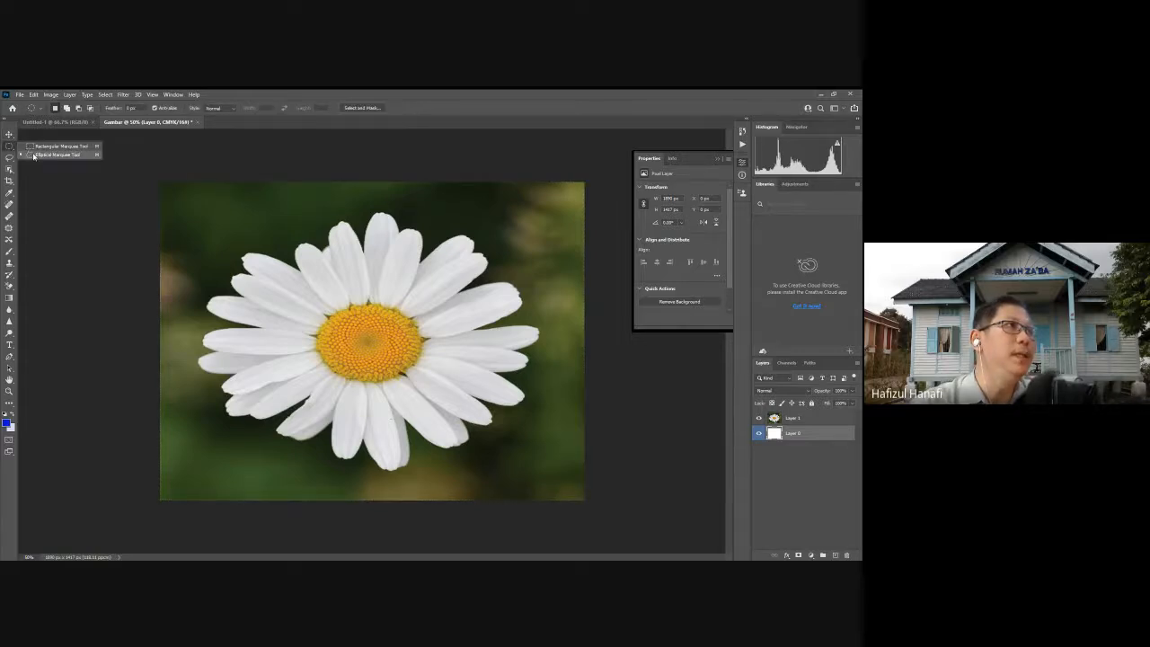
{"action": "left_click", "coordinate": [41, 148]}
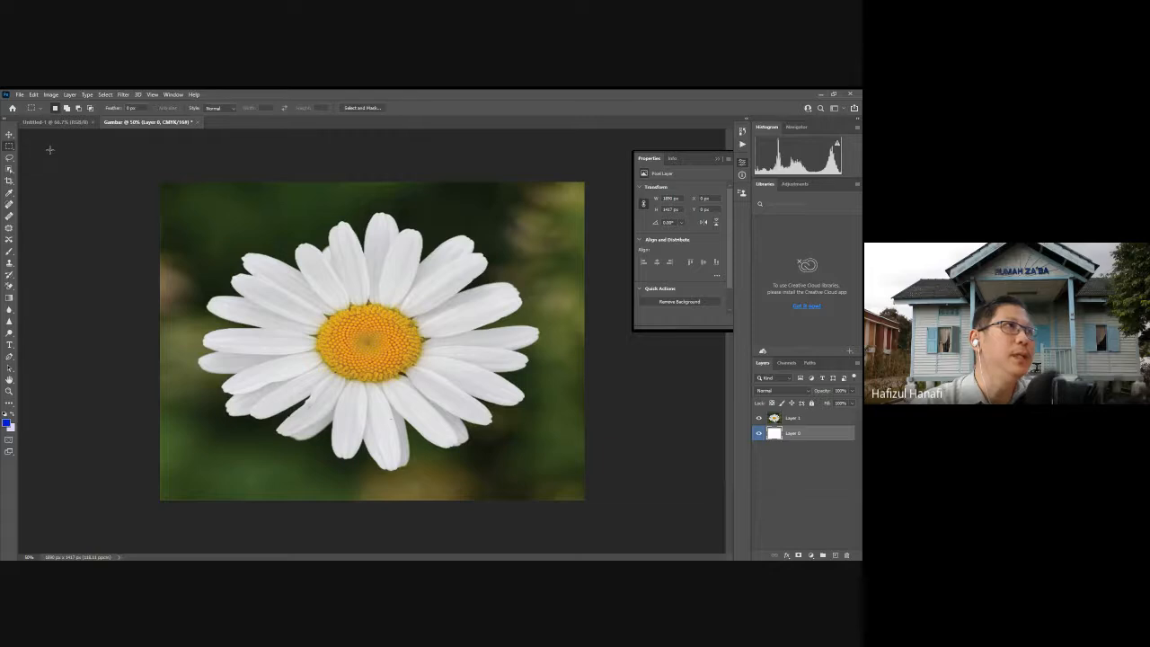
{"action": "left_click_drag", "start_coordinate": [196, 219], "coordinate": [543, 457]}
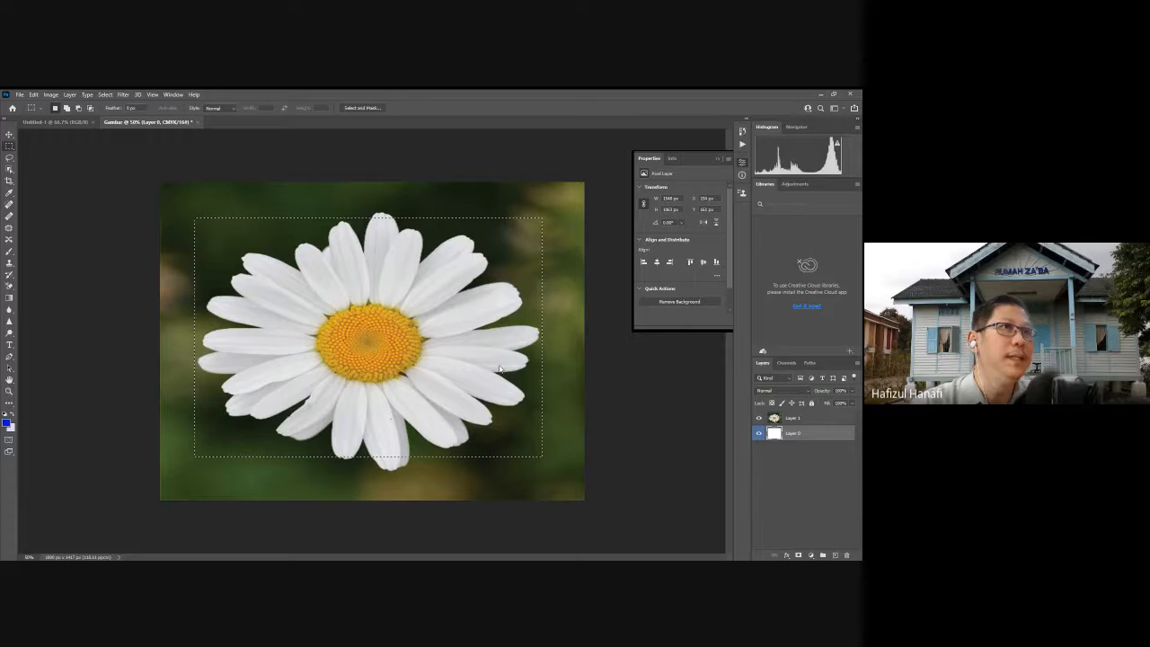
{"action": "left_click_drag", "start_coordinate": [473, 317], "coordinate": [485, 343]}
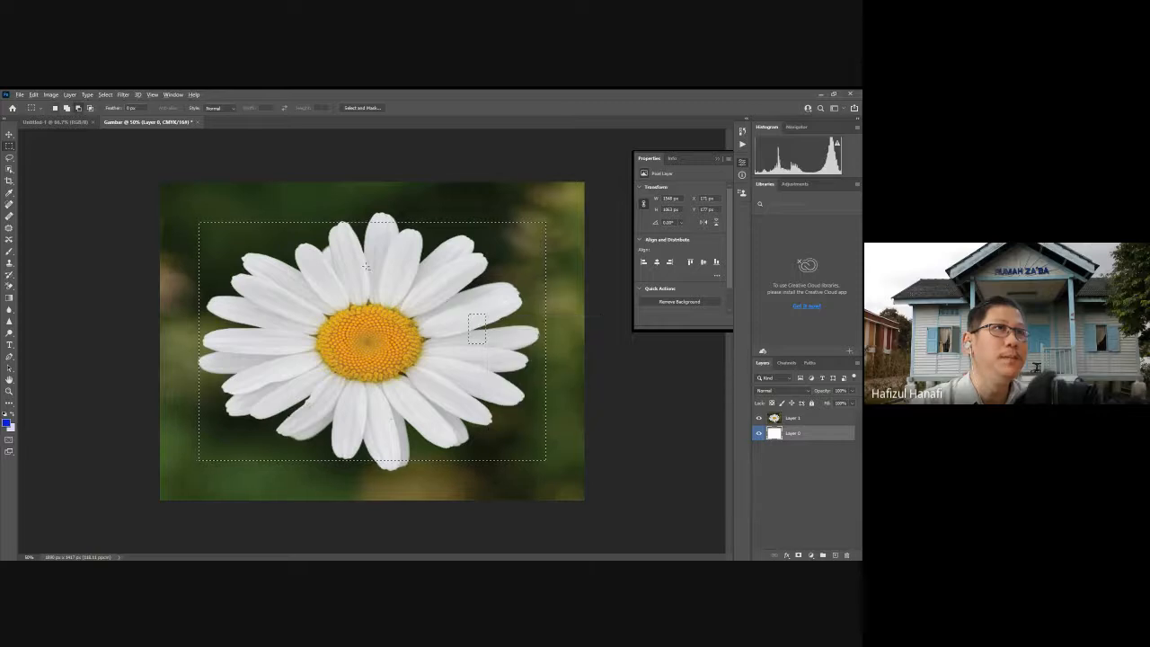
{"action": "left_click_drag", "start_coordinate": [367, 267], "coordinate": [453, 332]}
{"action": "key", "text": "ctrl+d"}
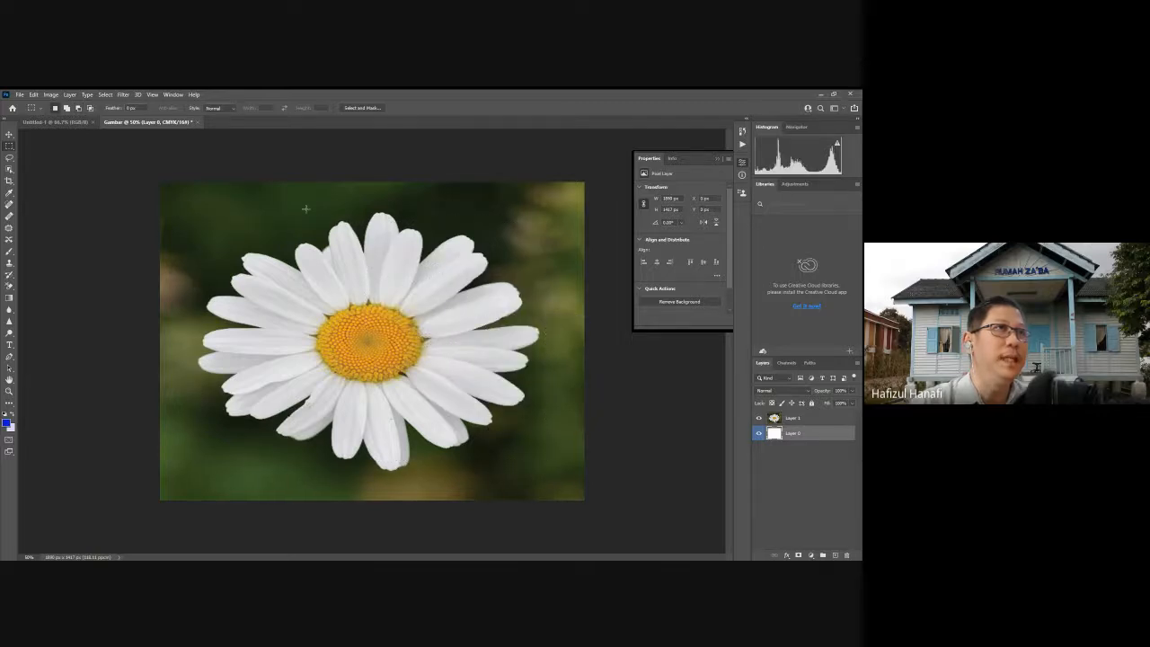
- Try one more rectangular selection around the daisy, and switch to the Elliptical Marquee Tool
{"action": "left_click_drag", "start_coordinate": [202, 220], "coordinate": [552, 461]}
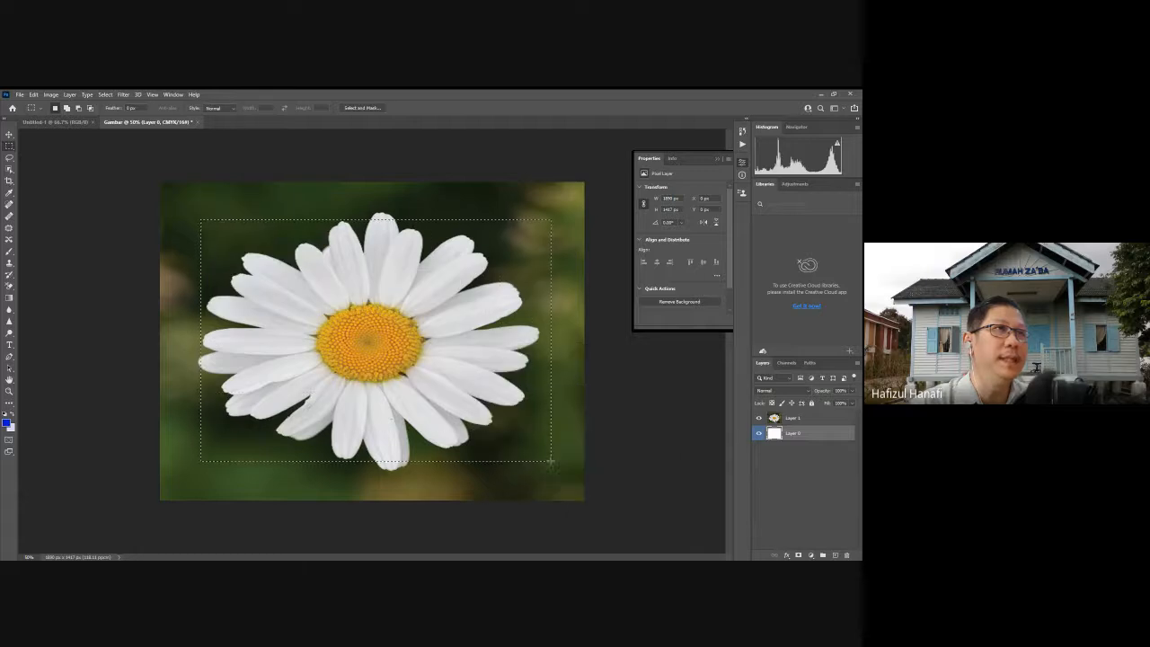
{"action": "right_click", "coordinate": [9, 147]}
{"action": "left_click", "coordinate": [32, 155]}
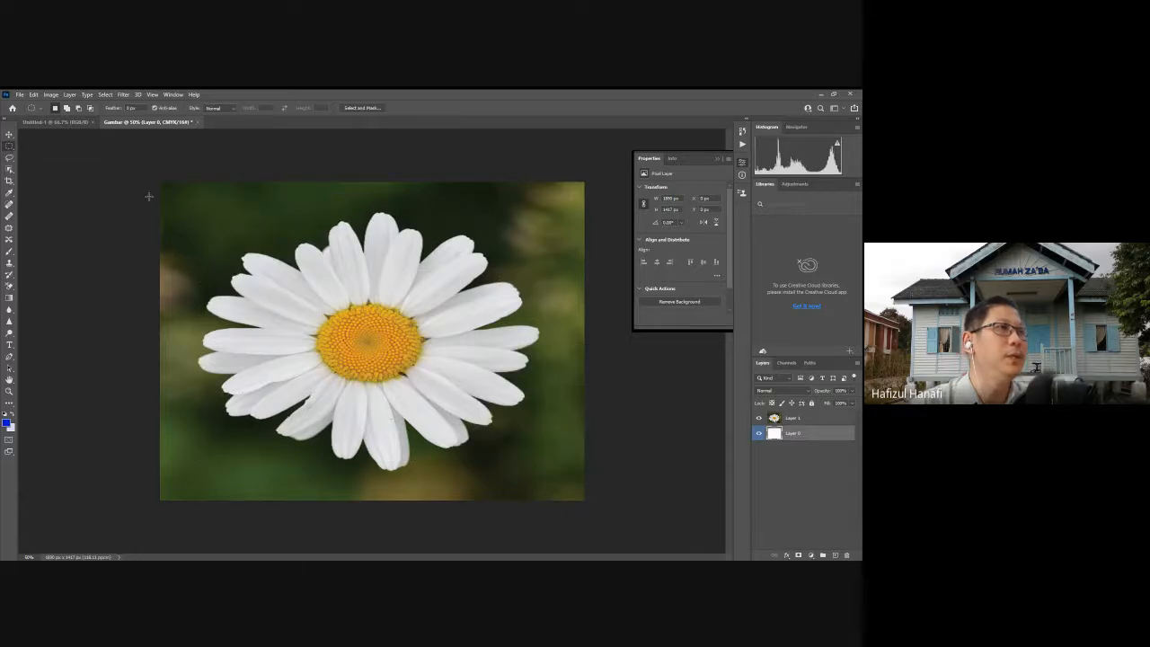
- Select the daisy's upper-left petals freehand with the Lasso Tool, about 700 × 420 px, and move the selected area slightly left
{"action": "left_click", "coordinate": [9, 160]}
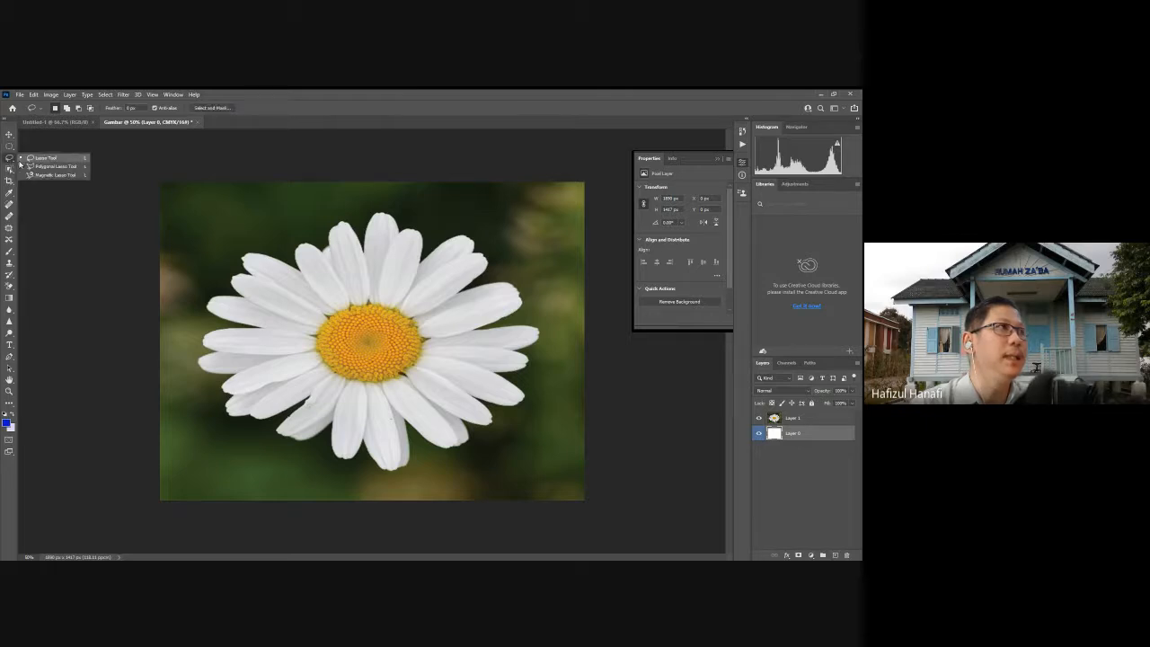
{"action": "left_click", "coordinate": [24, 160]}
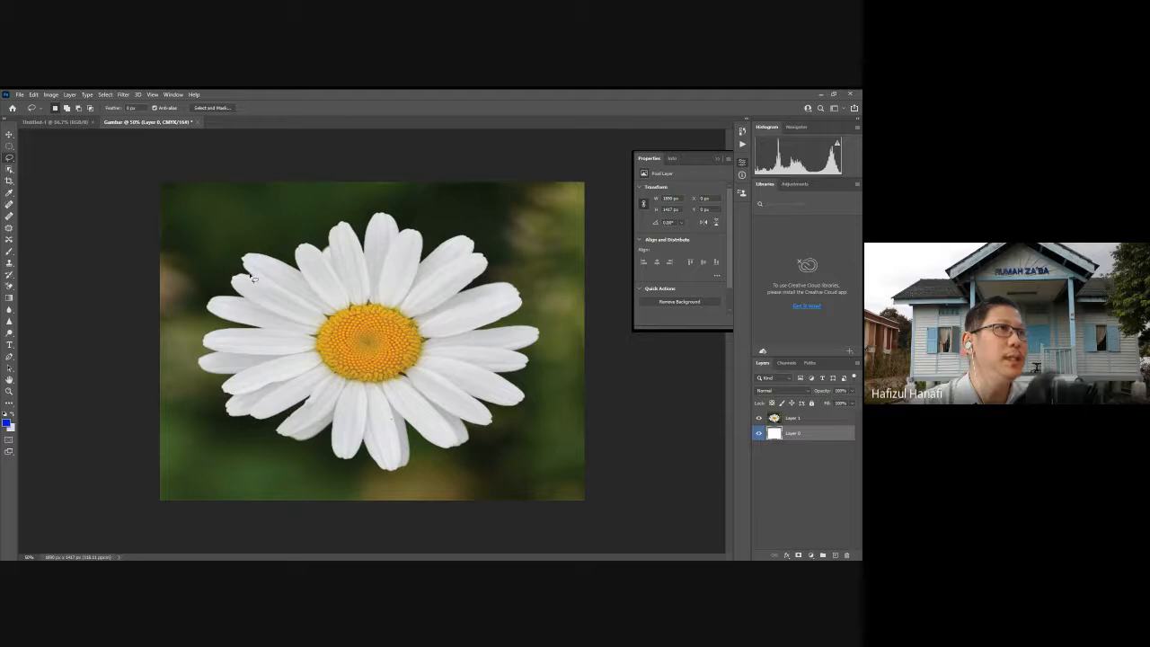
{"action": "mouse_move", "coordinate": [244, 263]}
{"action": "left_mouse_down"}
{"action": "mouse_move", "coordinate": [305, 275]}
{"action": "mouse_move", "coordinate": [298, 246]}
{"action": "mouse_move", "coordinate": [326, 257]}
{"action": "mouse_move", "coordinate": [339, 224]}
{"action": "mouse_move", "coordinate": [366, 254]}
{"action": "mouse_move", "coordinate": [378, 219]}
{"action": "mouse_move", "coordinate": [404, 236]}
{"action": "mouse_move", "coordinate": [379, 309]}
{"action": "mouse_move", "coordinate": [330, 308]}
{"action": "mouse_move", "coordinate": [295, 273]}
{"action": "mouse_move", "coordinate": [246, 261]}
{"action": "left_mouse_up"}
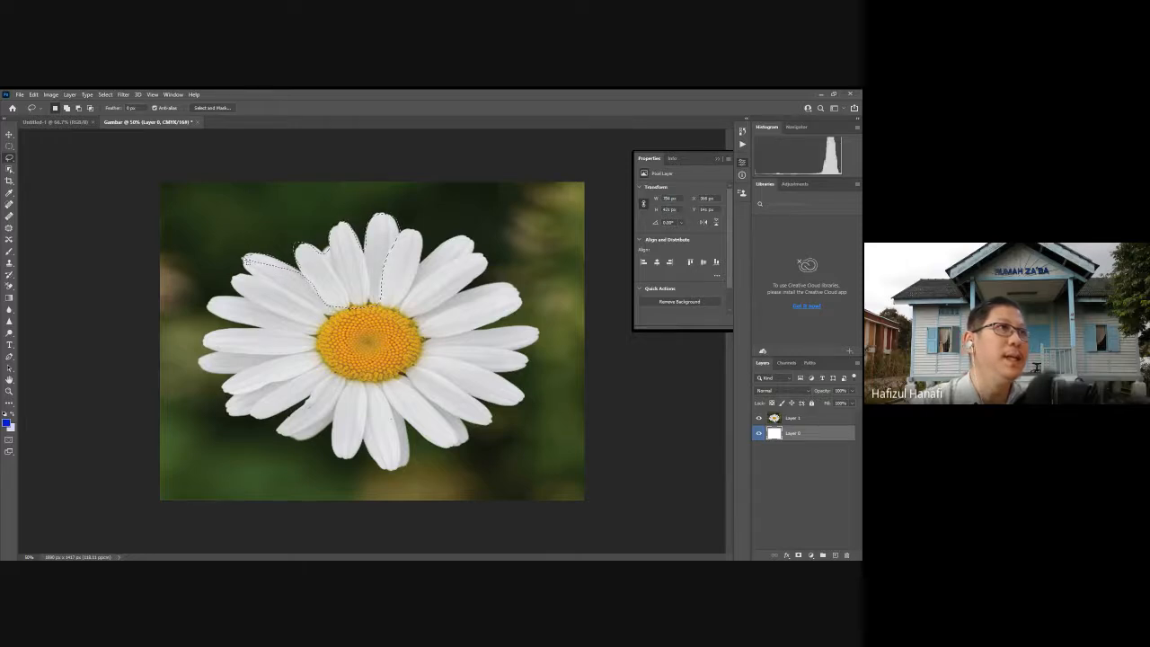
{"action": "left_click", "coordinate": [9, 134]}
{"action": "mouse_move", "coordinate": [338, 270]}
{"action": "left_mouse_down"}
{"action": "mouse_move", "coordinate": [459, 298]}
{"action": "mouse_move", "coordinate": [351, 278]}
{"action": "left_mouse_up"}
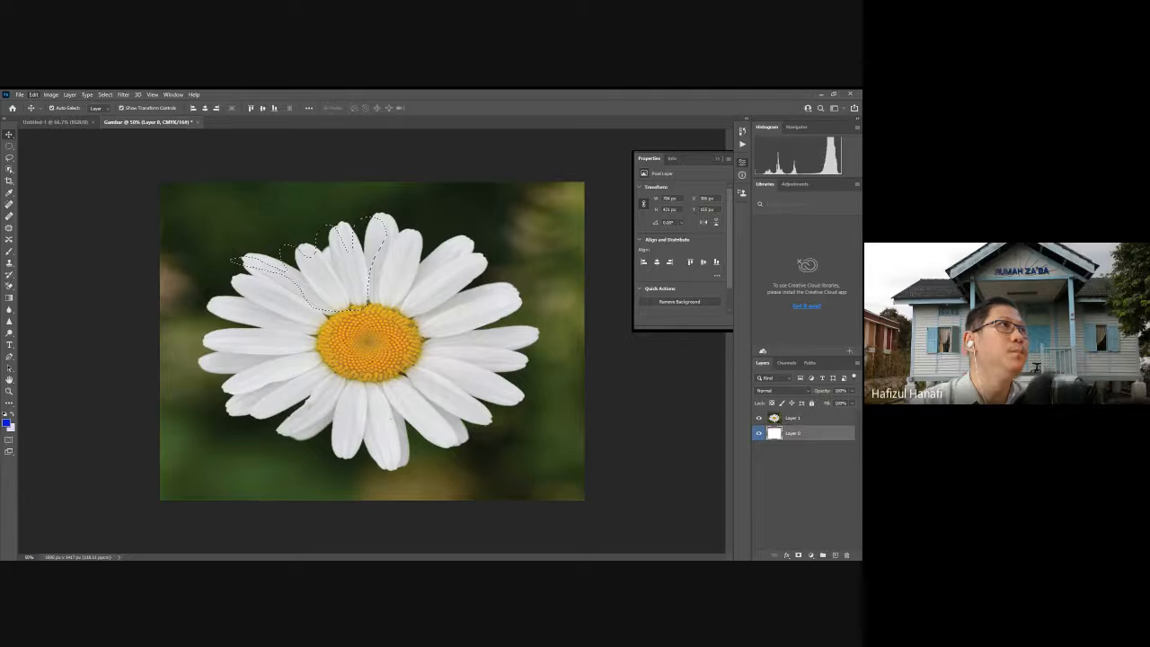
{"action": "key", "text": "ctrl+d"}
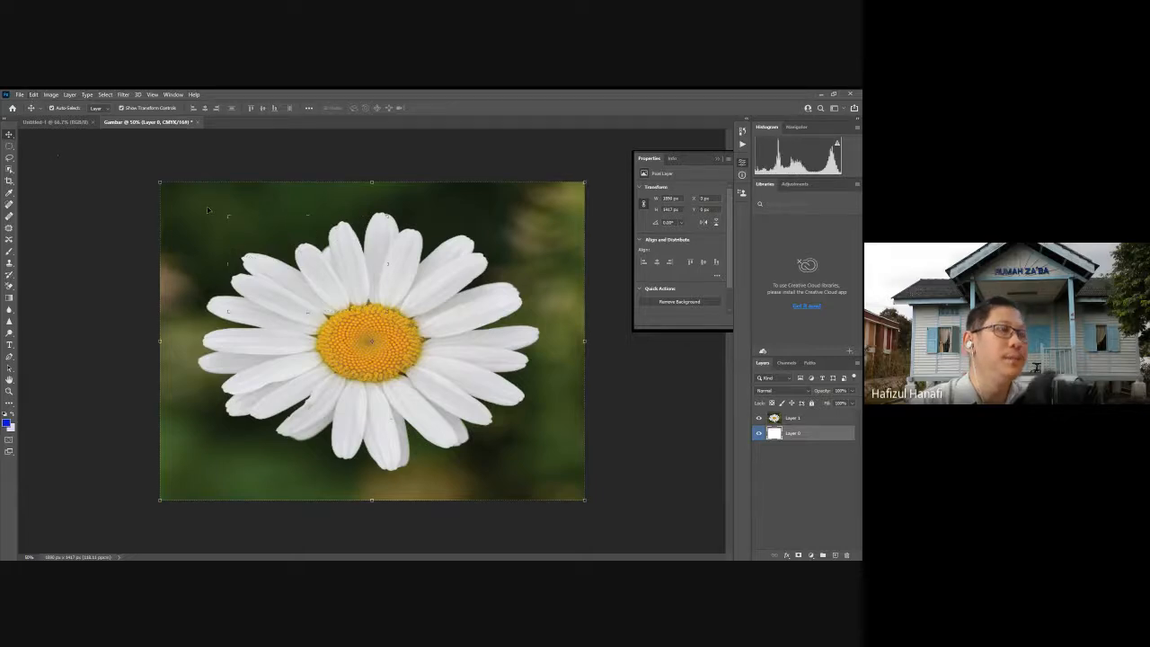
{"action": "key", "text": "ctrl+z"}
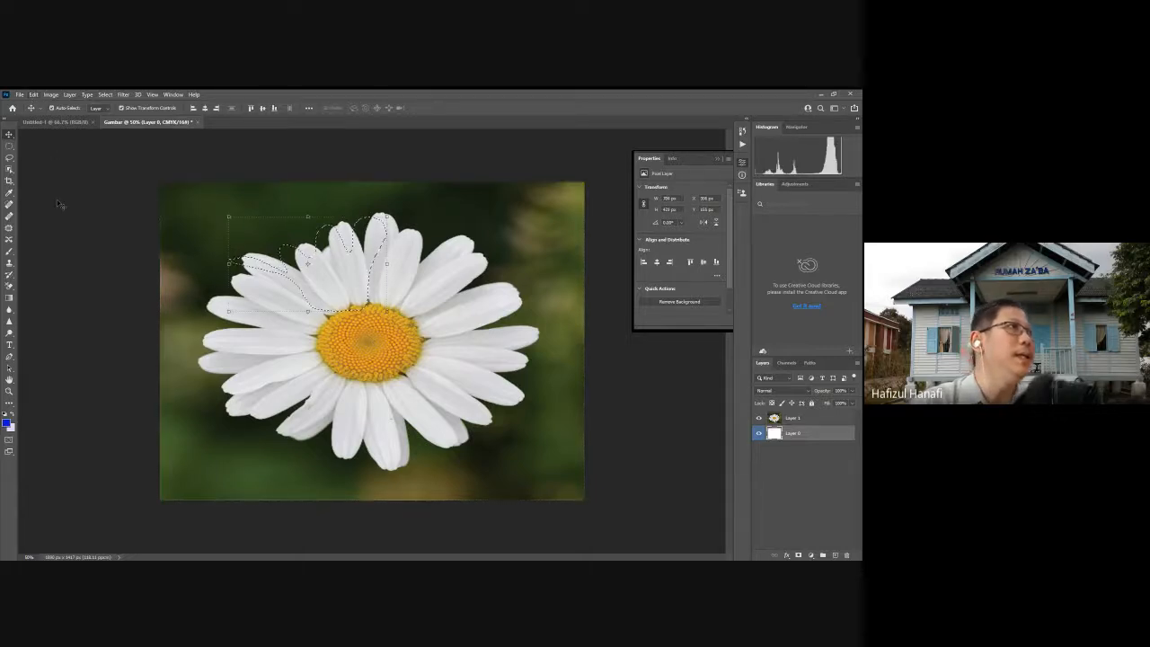
- Look through the lasso variants, choosing the Polygonal Lasso Tool and the Magnetic Lasso Tool
{"action": "left_click", "coordinate": [10, 158]}
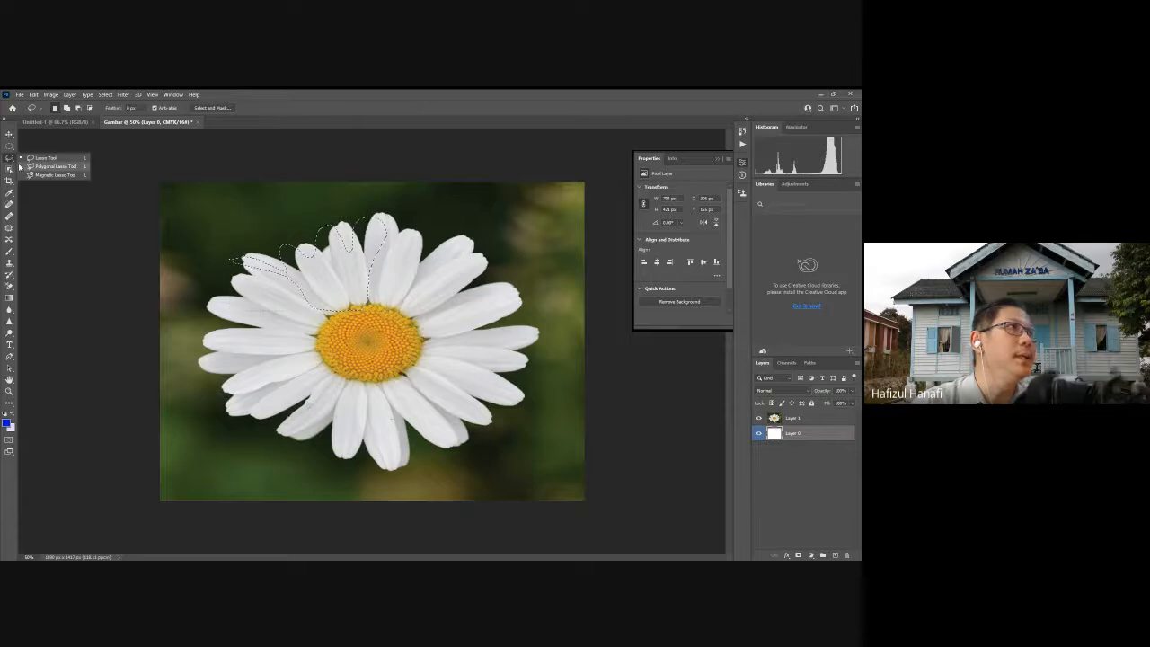
{"action": "left_click", "coordinate": [22, 167]}
{"action": "right_click", "coordinate": [13, 159]}
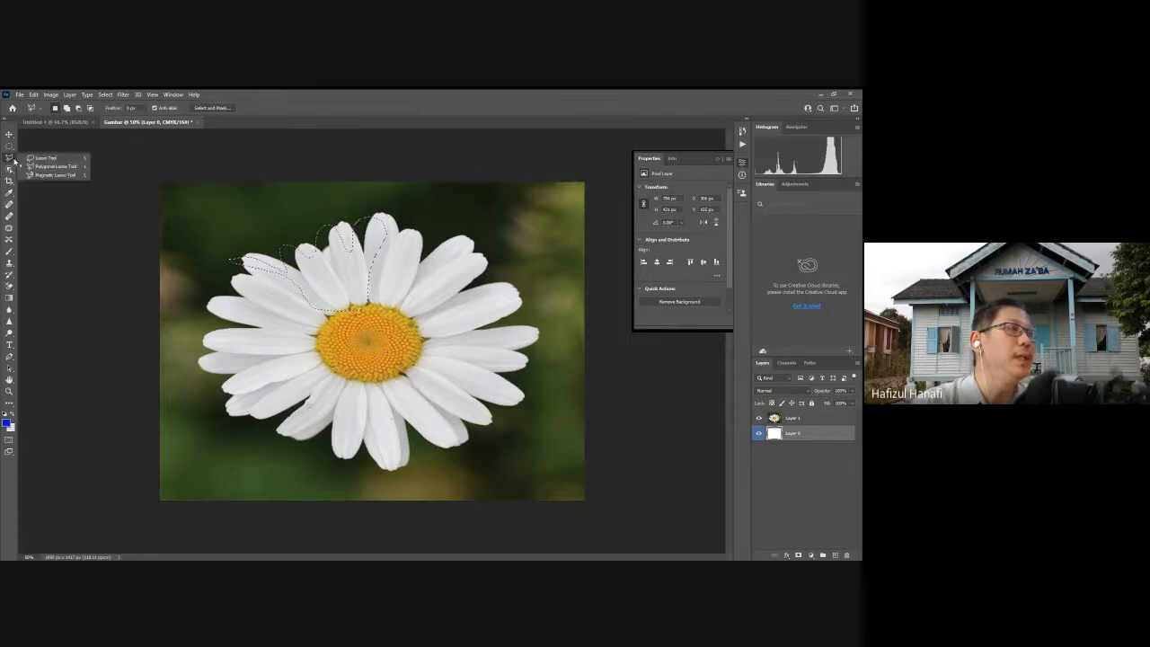
{"action": "left_click", "coordinate": [54, 174]}
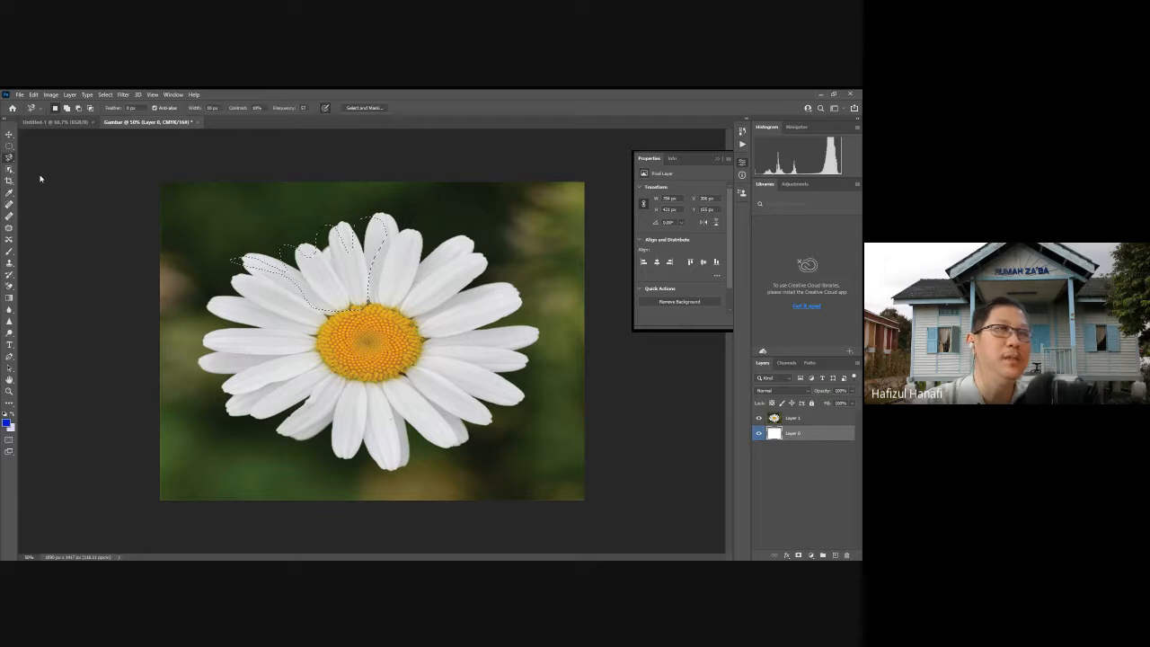
- Make the daisy layer active, try moving the selected petals slightly right with the Move Tool, and undo that move
{"action": "left_click", "coordinate": [9, 134]}
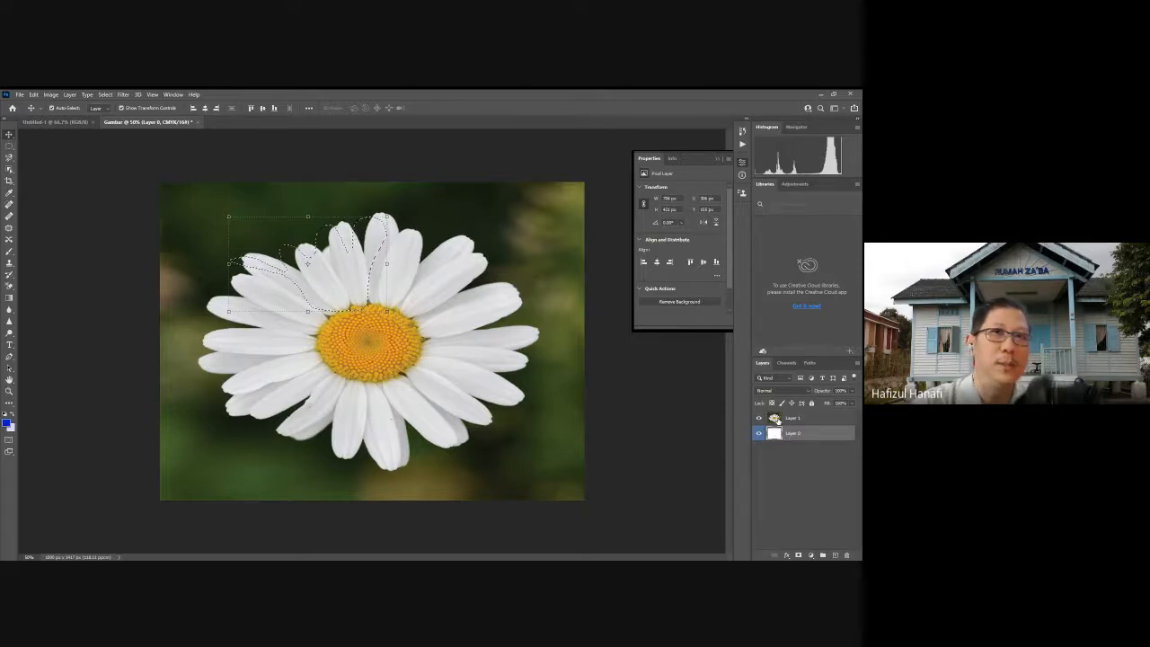
{"action": "left_click", "coordinate": [774, 419]}
{"action": "mouse_move", "coordinate": [316, 293]}
{"action": "left_mouse_down"}
{"action": "mouse_move", "coordinate": [457, 345]}
{"action": "mouse_move", "coordinate": [421, 401]}
{"action": "mouse_move", "coordinate": [308, 352]}
{"action": "mouse_move", "coordinate": [299, 333]}
{"action": "mouse_move", "coordinate": [335, 291]}
{"action": "left_mouse_up"}
{"action": "key", "text": "ctrl+z"}
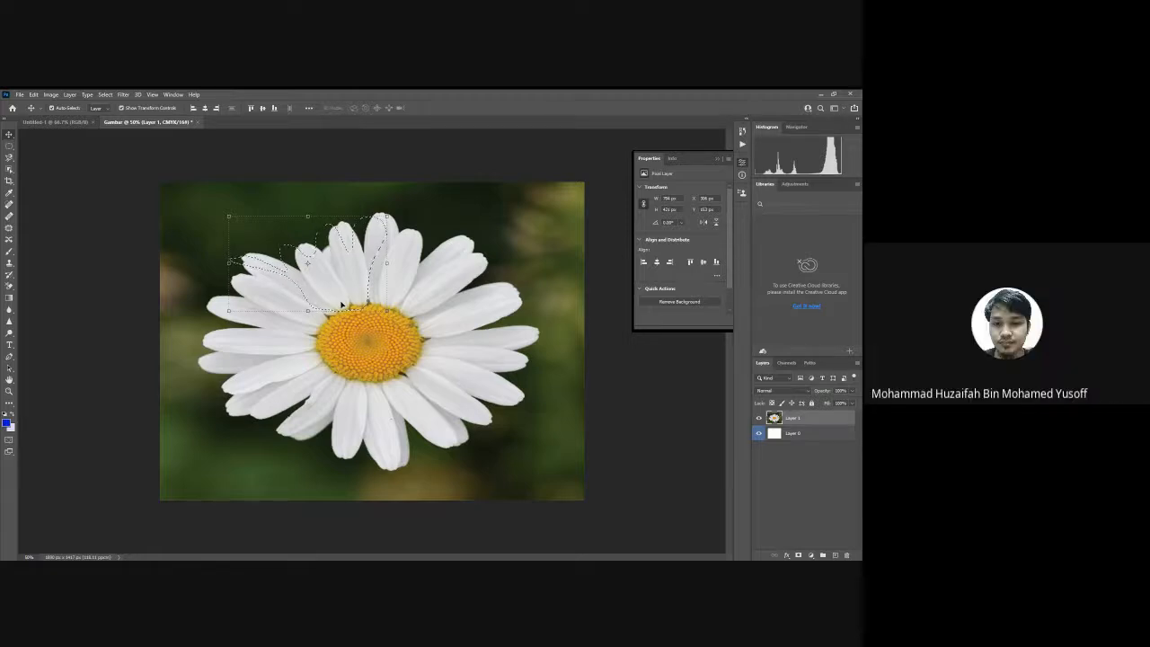
- Clear the petal selection and trace a closed selection around the whole daisy's outline with the Magnetic Lasso Tool
{"action": "left_click", "coordinate": [9, 158]}
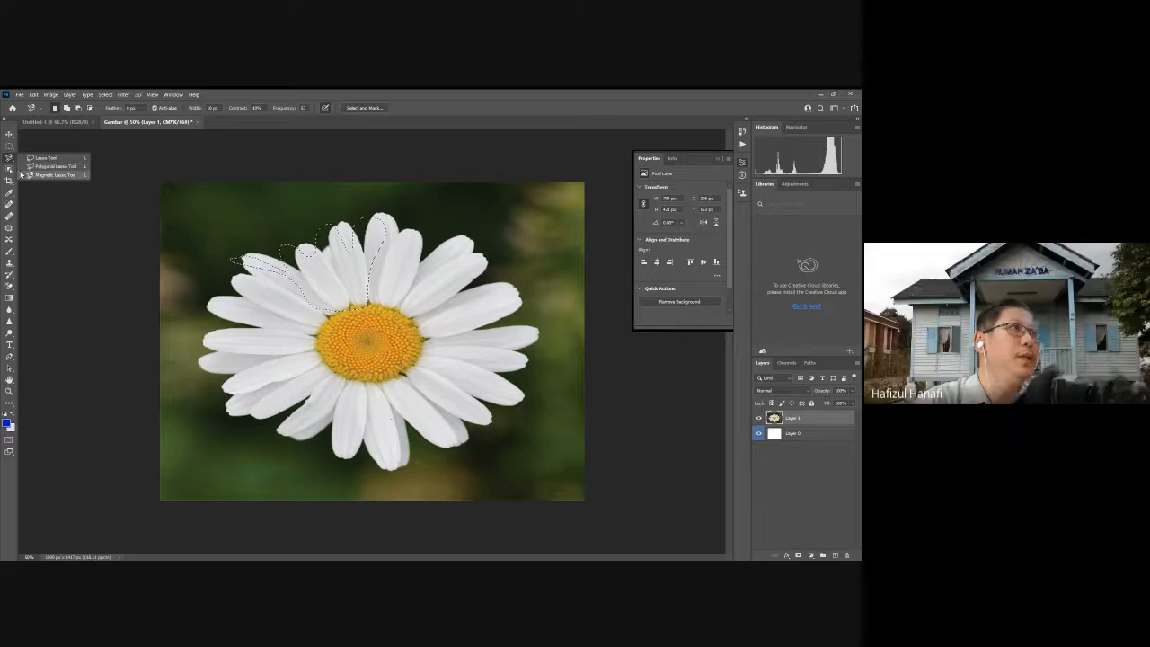
{"action": "left_click", "coordinate": [28, 167]}
{"action": "right_click", "coordinate": [10, 159]}
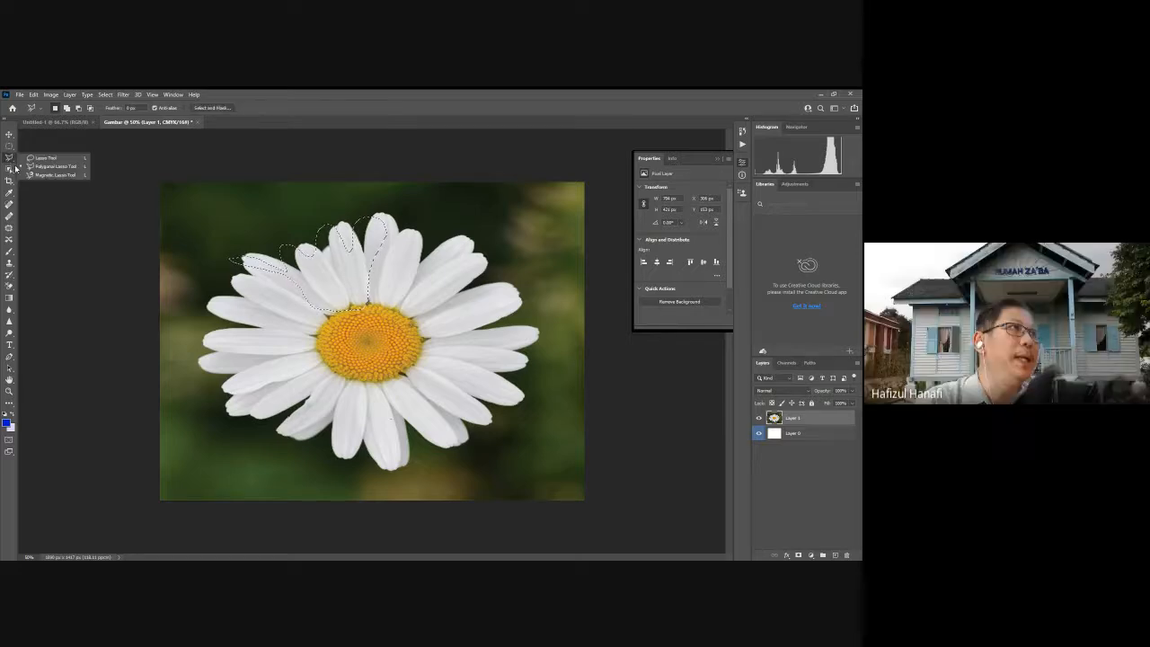
{"action": "left_click", "coordinate": [52, 175]}
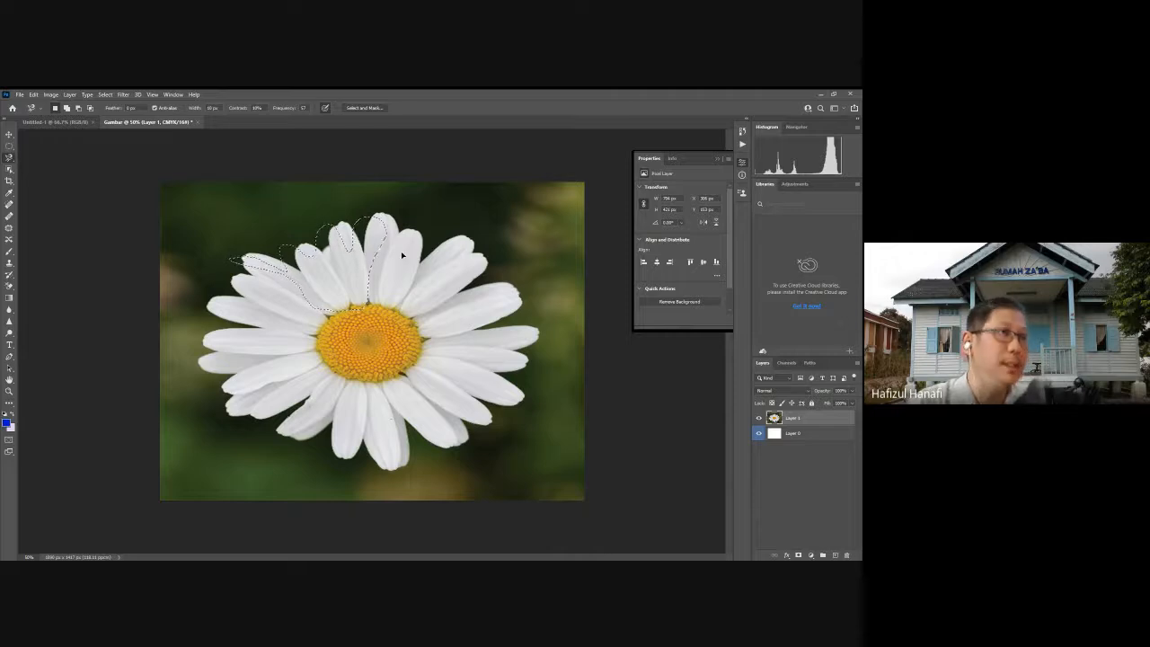
{"action": "key", "text": "Escape"}
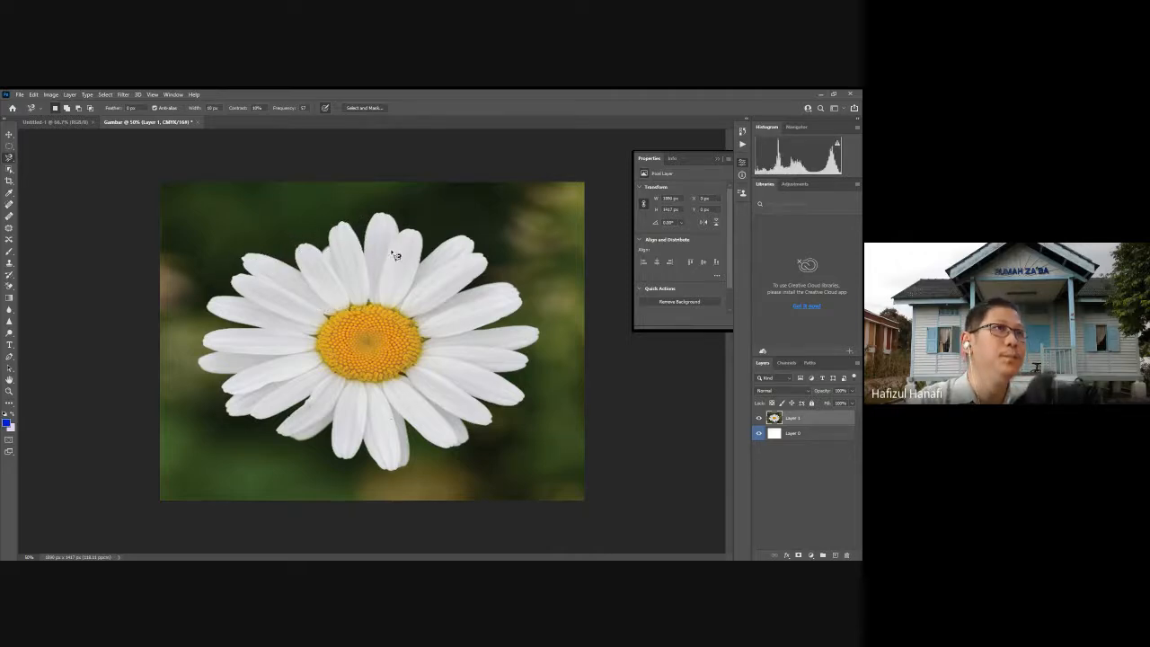
{"action": "left_click", "coordinate": [386, 214]}
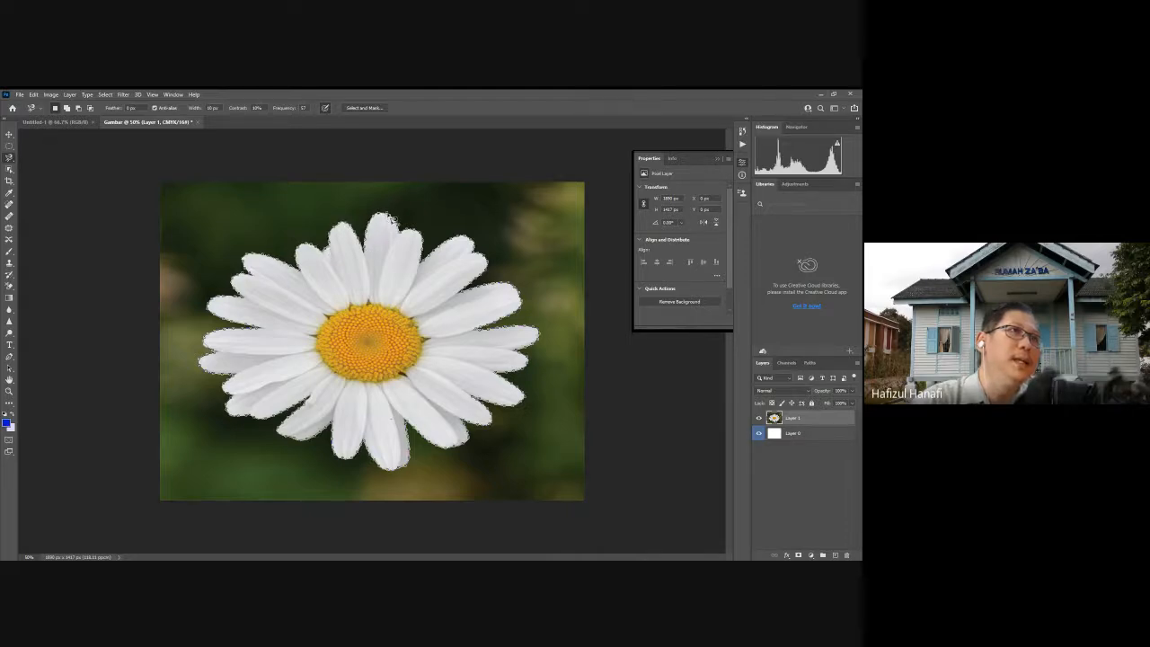
{"action": "left_click", "coordinate": [391, 218]}
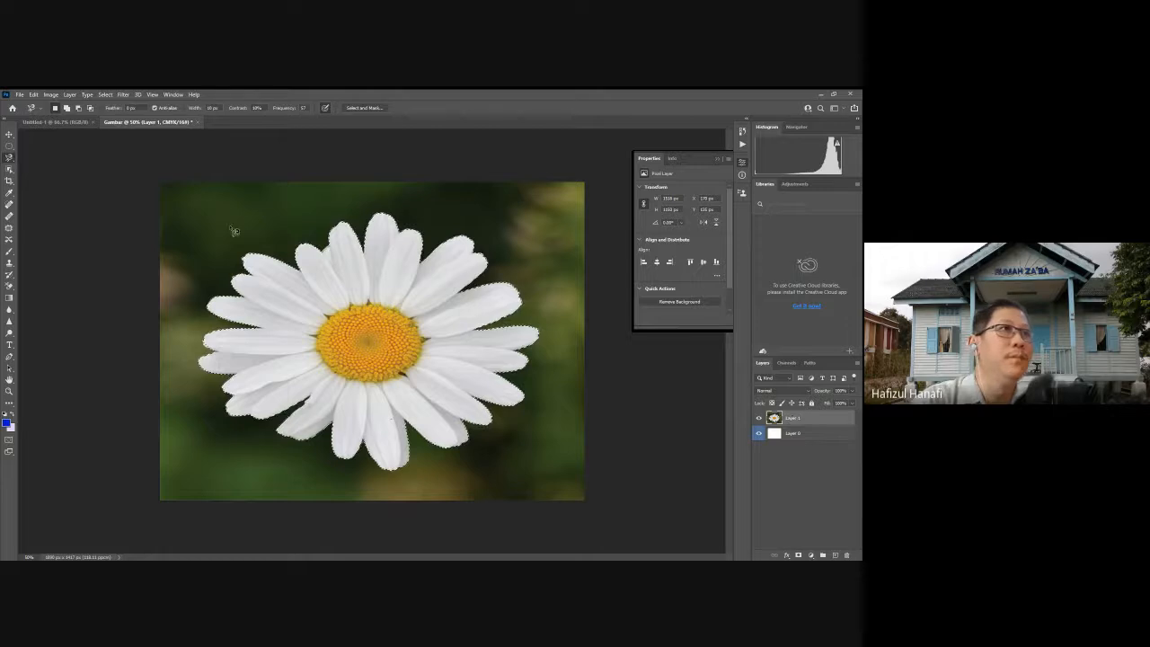
- Shift the daisy-shaped selection outline up and to the right, and toggle the white layer's visibility off and on
{"action": "left_click_drag", "start_coordinate": [367, 292], "coordinate": [425, 279]}
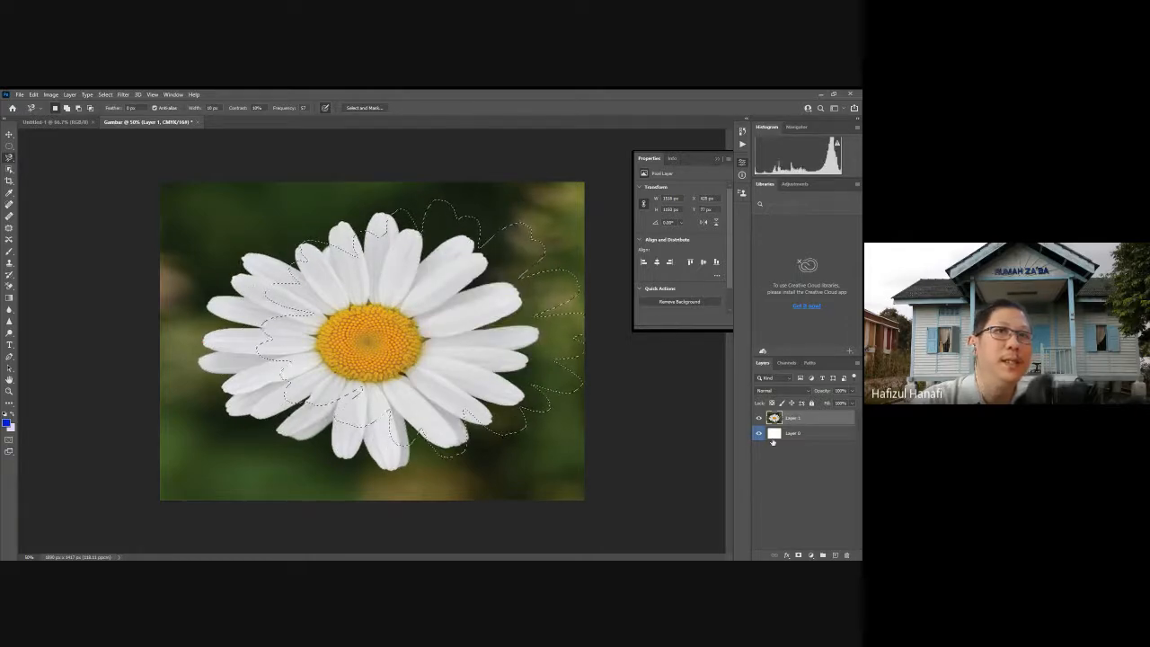
{"action": "left_click", "coordinate": [758, 434]}
{"action": "left_click", "coordinate": [759, 434]}
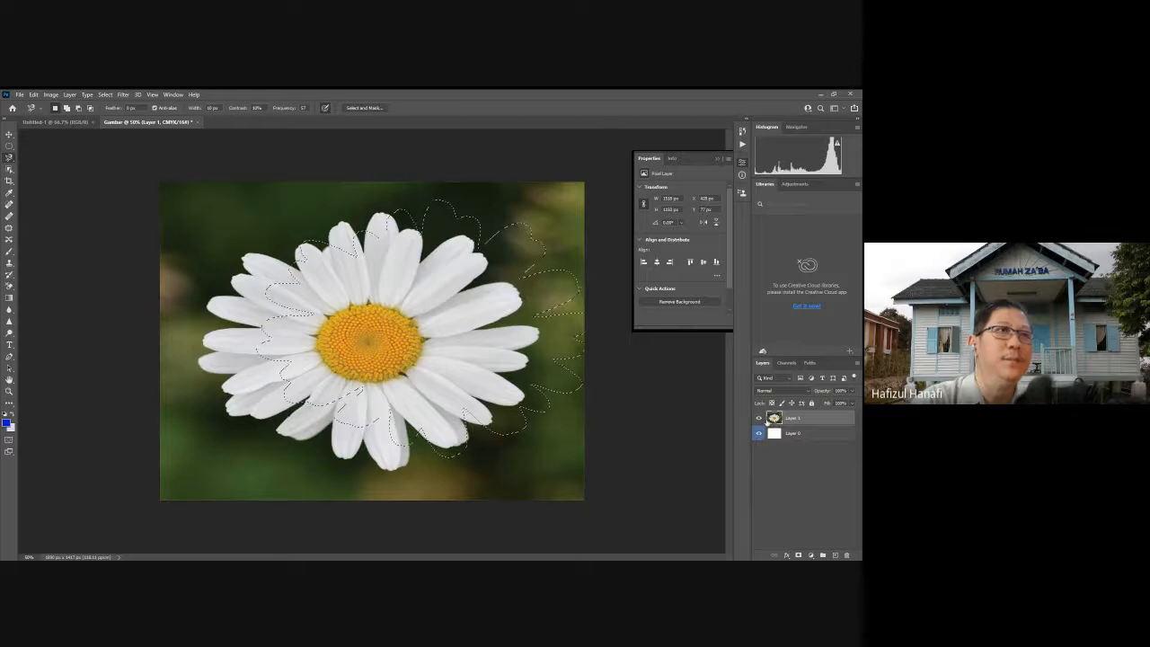
- Move the daisy-shaped selection outline back onto the flower and cut the selected daisy out of its layer
{"action": "left_click_drag", "start_coordinate": [411, 310], "coordinate": [364, 337]}
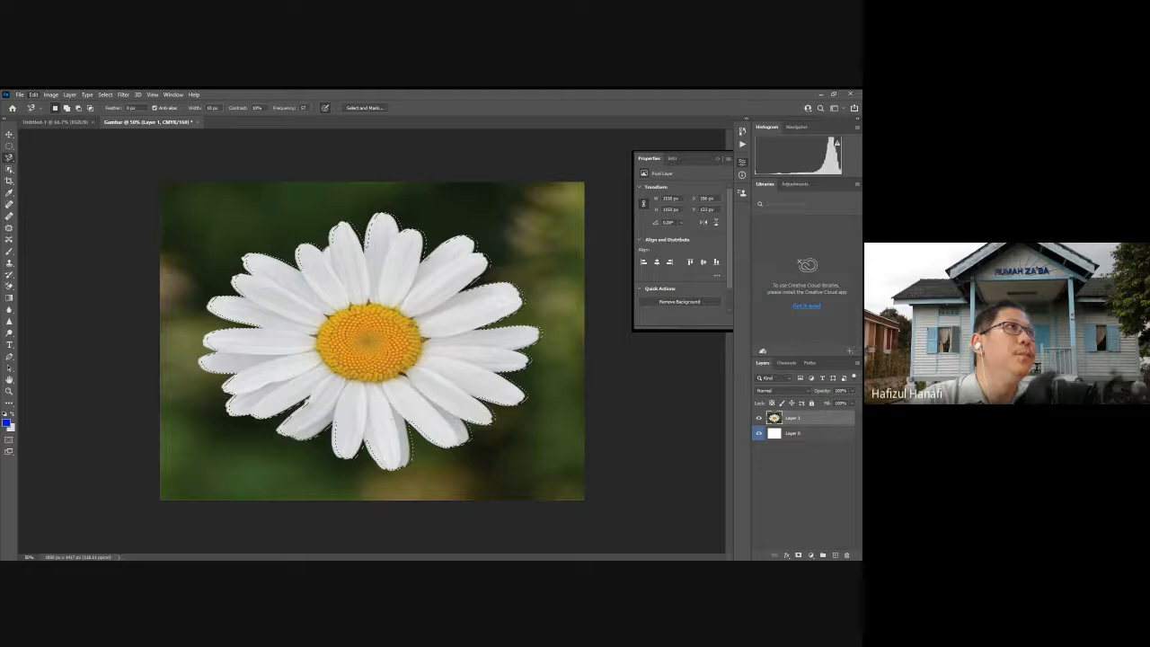
{"action": "key", "text": "Delete"}
{"action": "key", "text": "ctrl+d"}
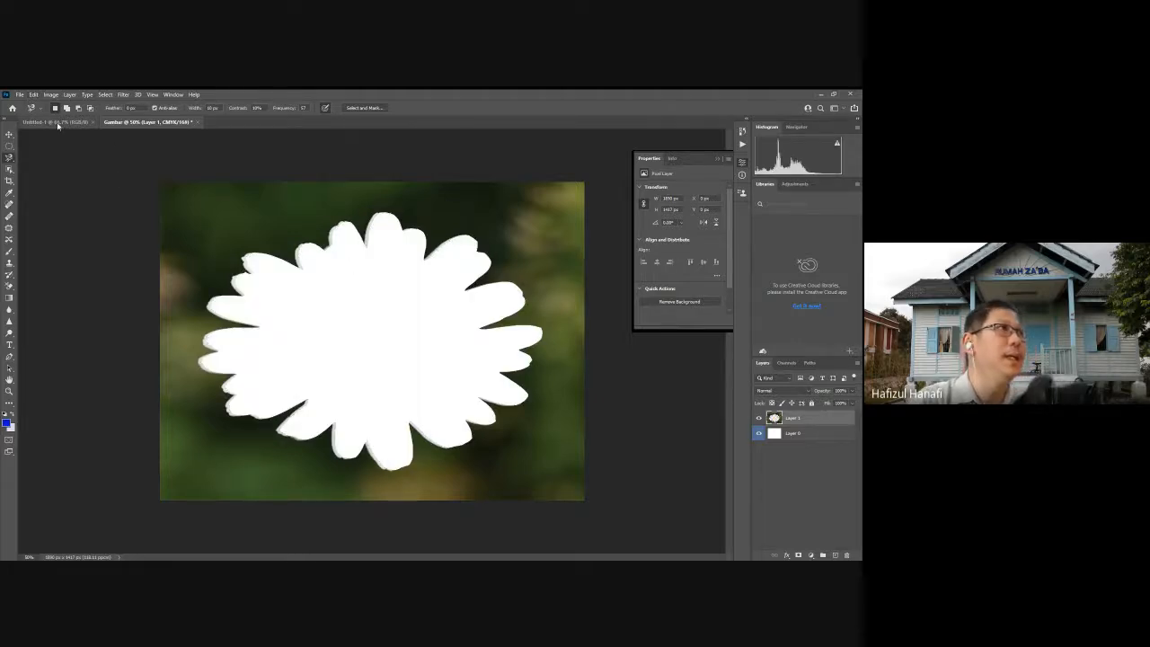
- Create a new document from the Default Photoshop Size photo preset and paste the cut daisy into it
{"action": "key", "text": "ctrl+n"}
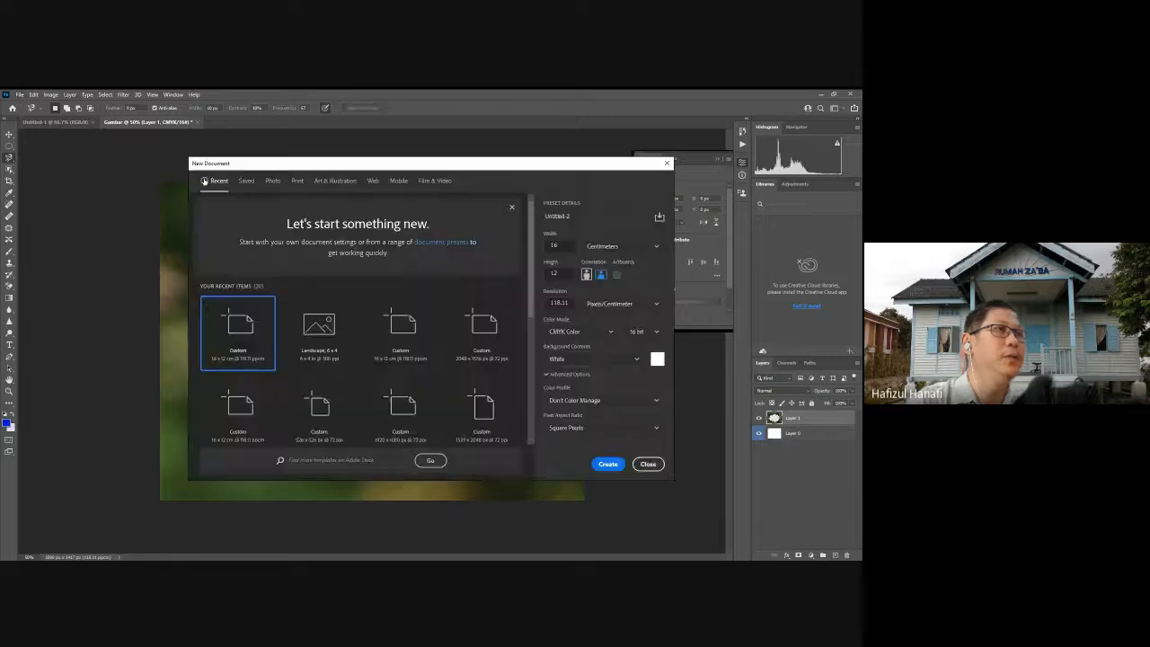
{"action": "left_click", "coordinate": [272, 182]}
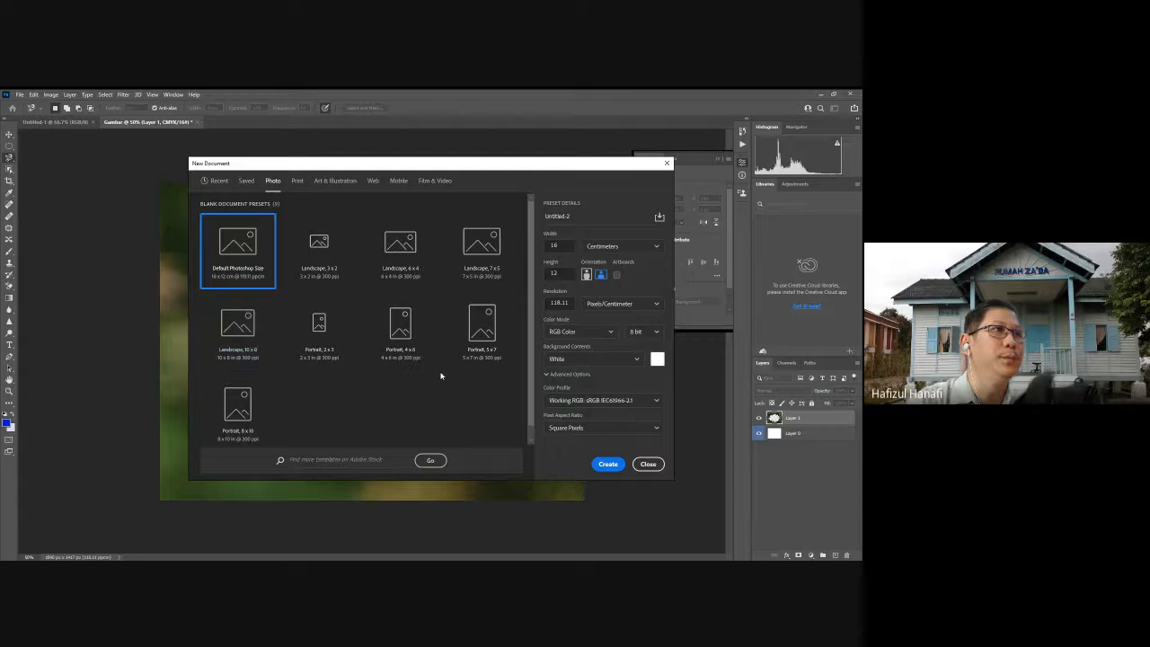
{"action": "left_click", "coordinate": [607, 463]}
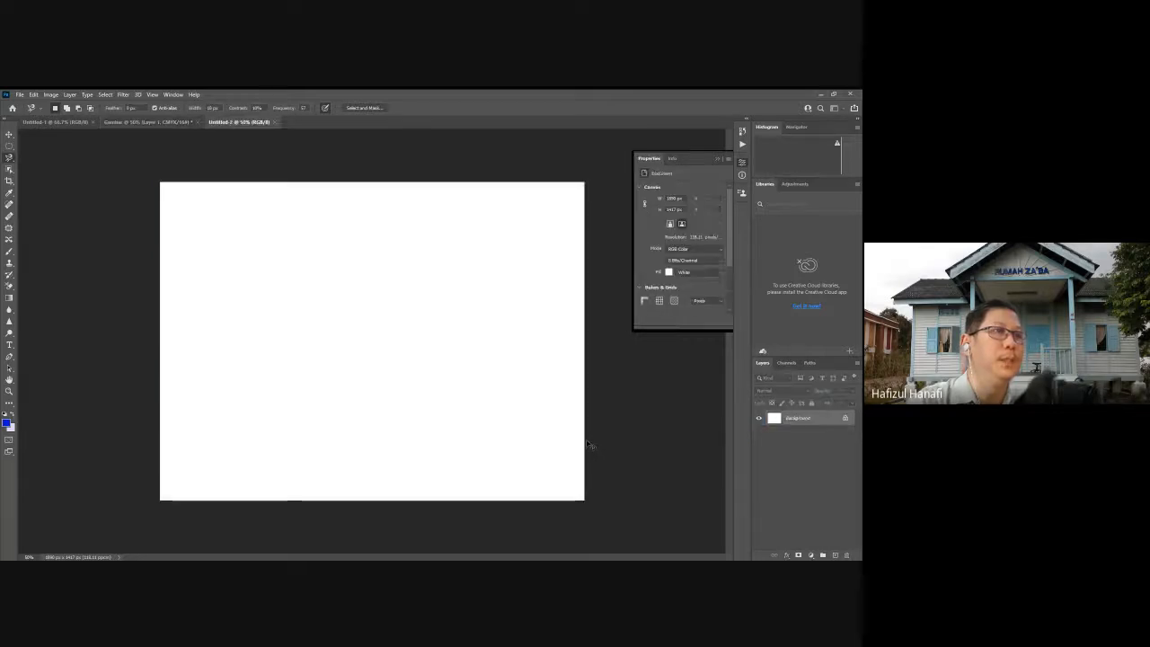
{"action": "key", "text": "ctrl+v"}
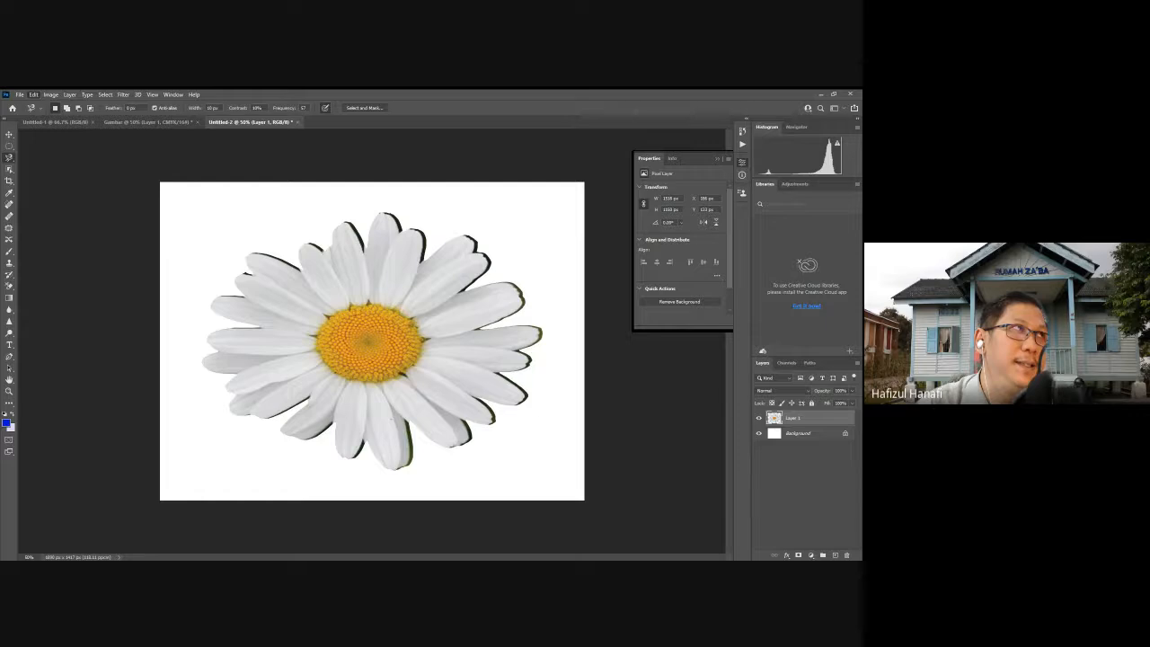
- Return to the Gambar document, undo cutting out the daisy, and clear its selection with the Polygonal Lasso Tool active
{"action": "left_click", "coordinate": [151, 122]}
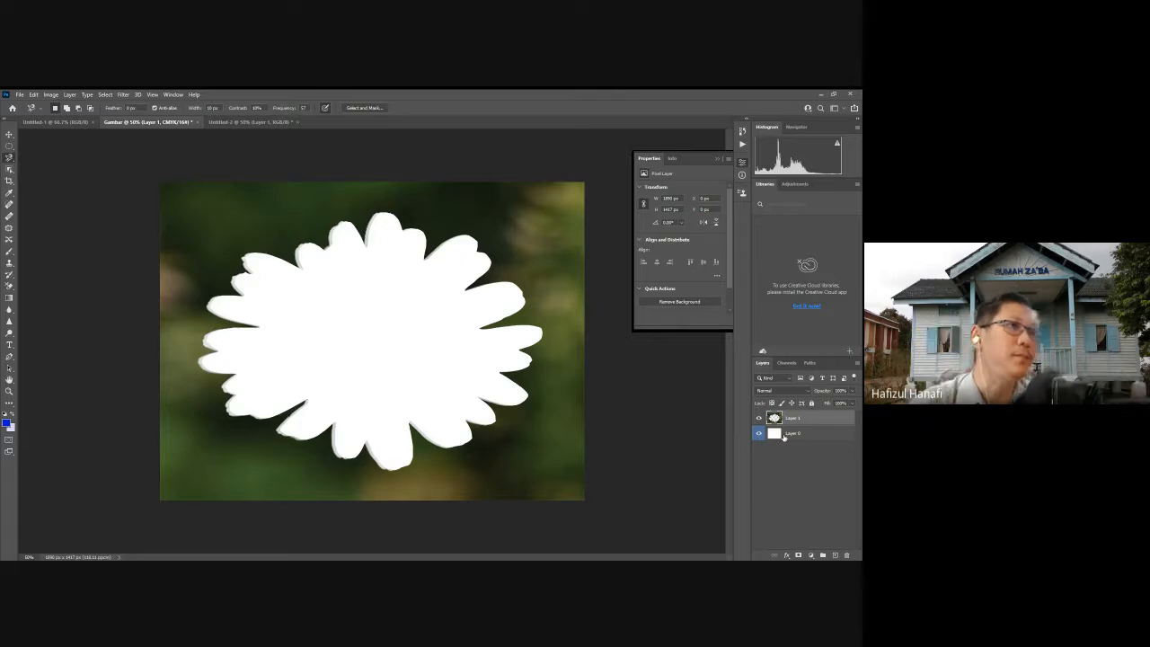
{"action": "key", "text": "ctrl+z"}
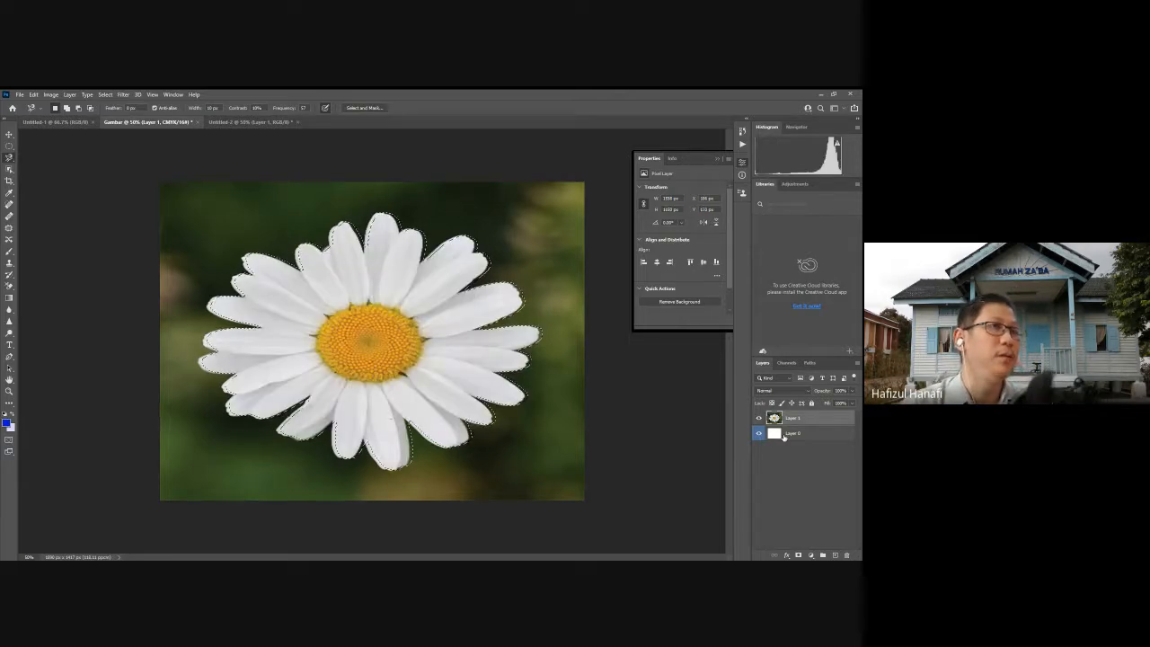
{"action": "right_click", "coordinate": [9, 159]}
{"action": "left_click", "coordinate": [32, 168]}
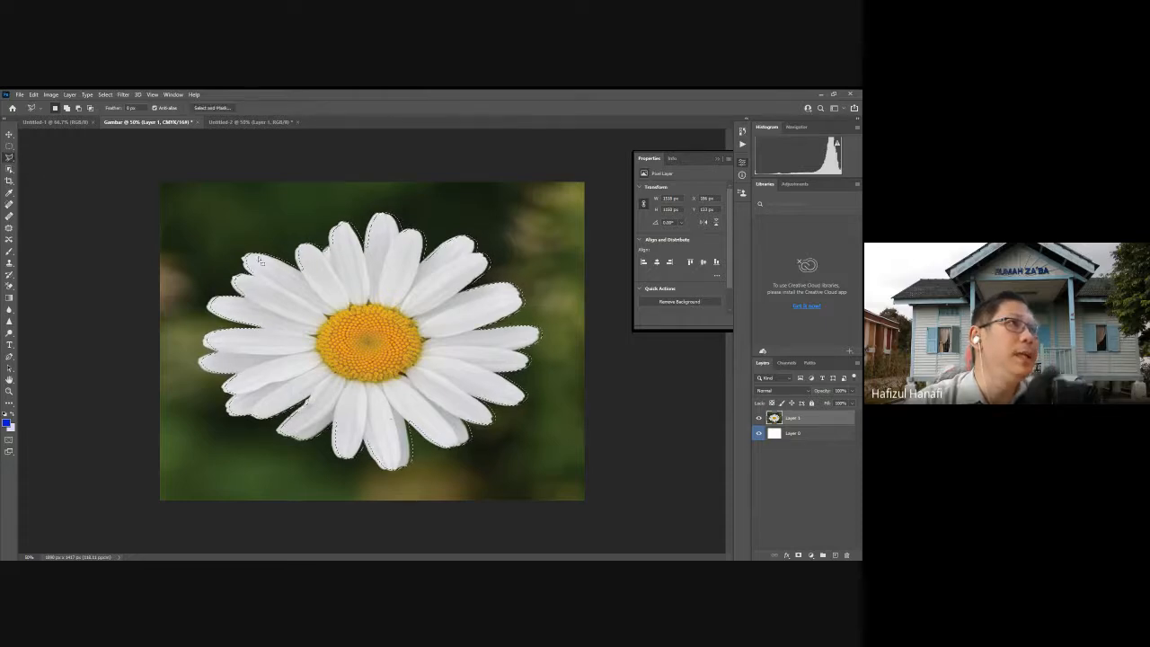
{"action": "left_click_drag", "start_coordinate": [247, 266], "coordinate": [306, 254]}
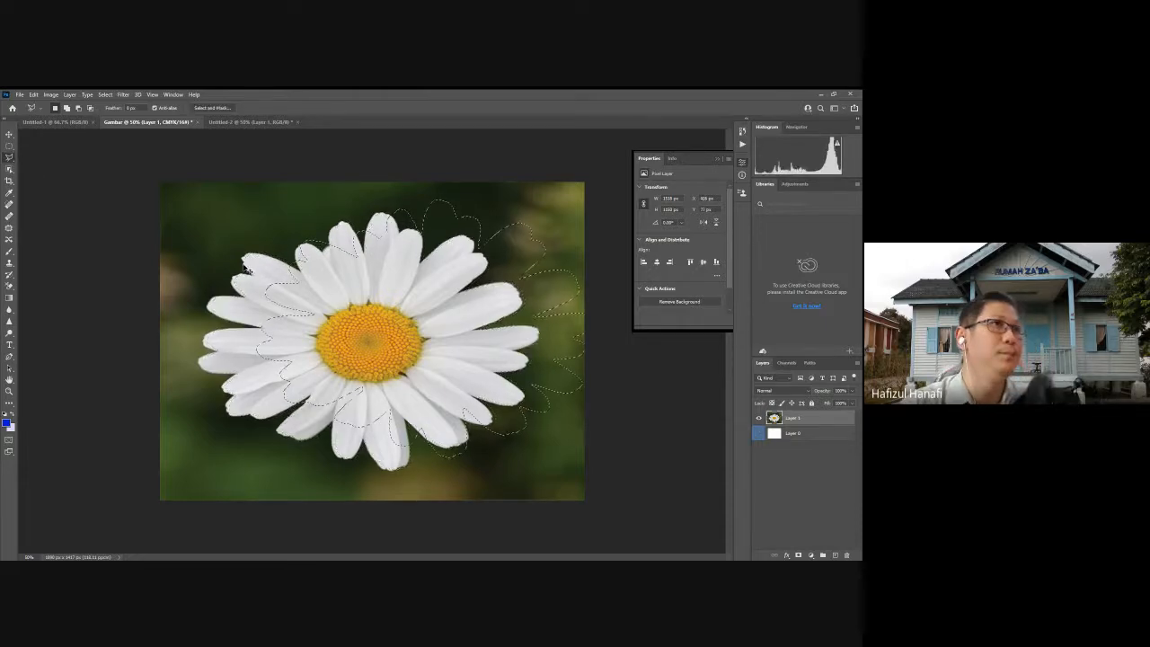
{"action": "key", "text": "ctrl+d"}
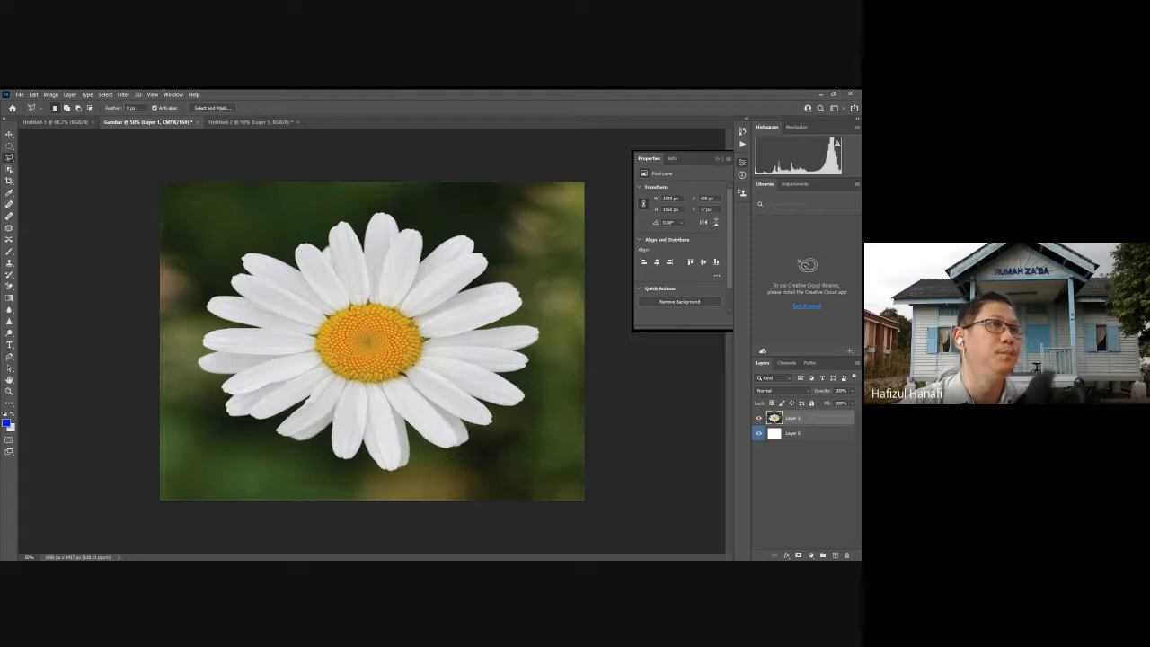
- Trace a closed selection along the edges of the daisy's petals with the Polygonal Lasso Tool
{"action": "left_click", "coordinate": [255, 255]}
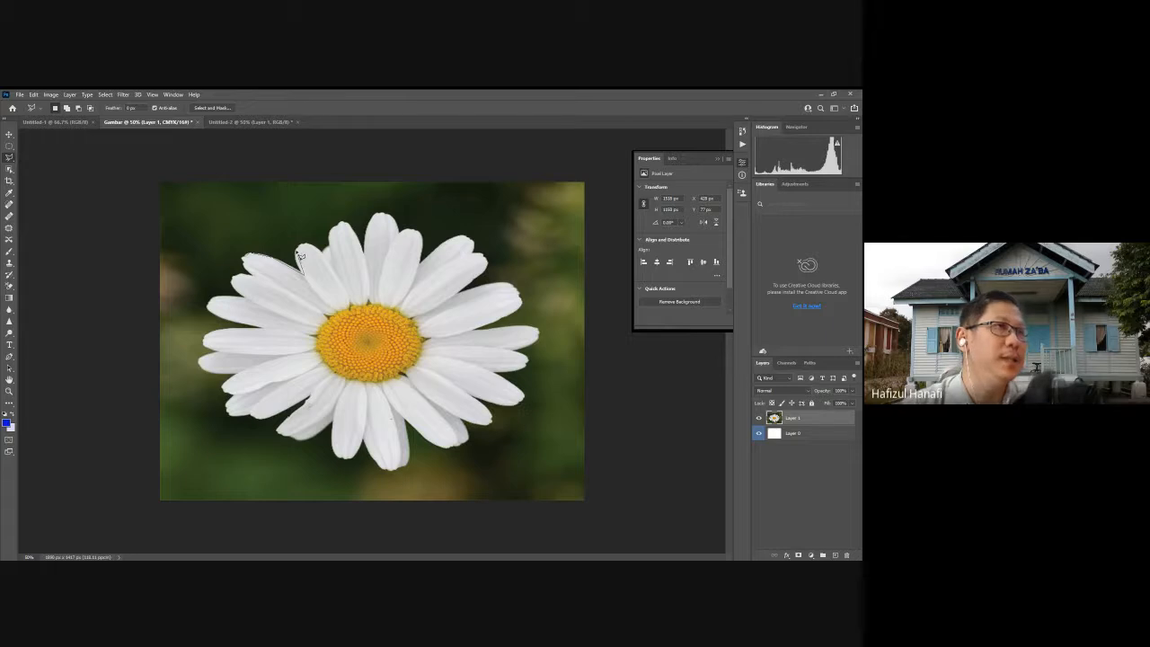
{"action": "left_click", "coordinate": [297, 253]}
{"action": "left_click", "coordinate": [301, 246]}
{"action": "left_click", "coordinate": [309, 243]}
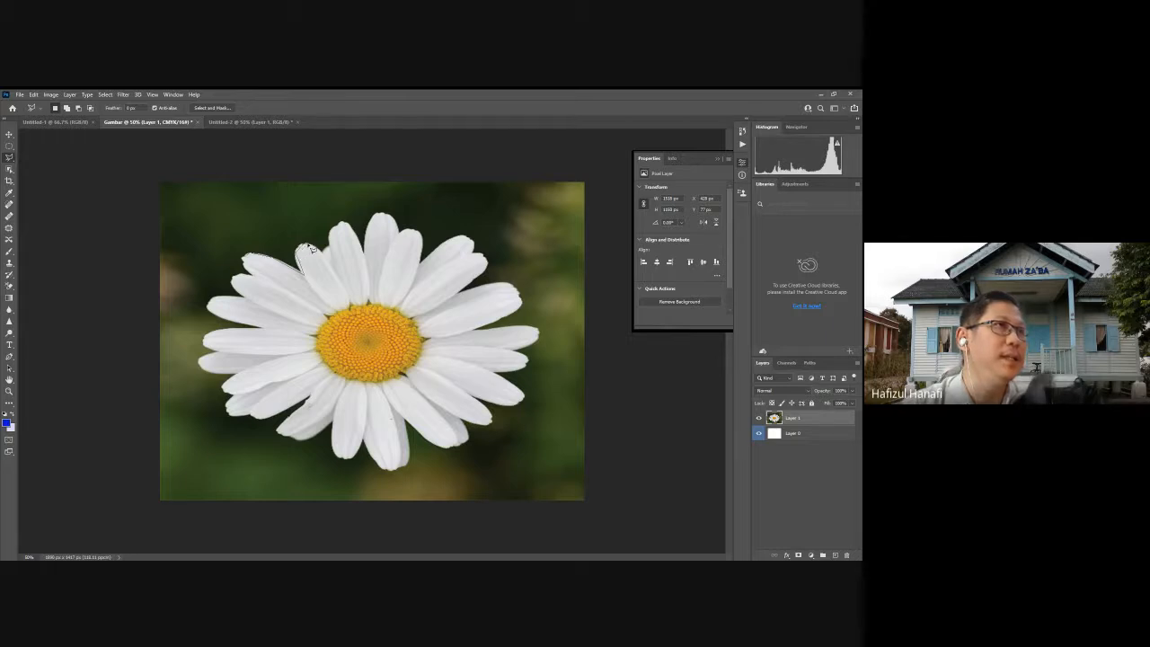
{"action": "left_click", "coordinate": [317, 247]}
{"action": "left_click", "coordinate": [328, 250]}
{"action": "left_click", "coordinate": [330, 237]}
{"action": "left_click", "coordinate": [332, 229]}
{"action": "left_click", "coordinate": [340, 223]}
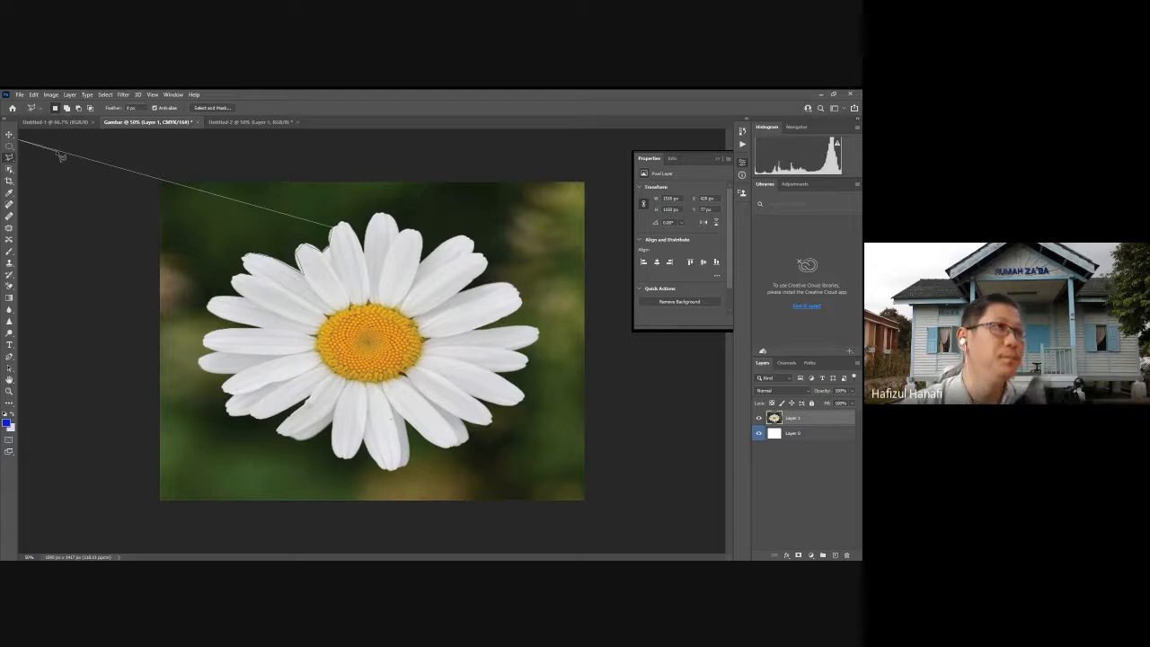
{"action": "double_click", "coordinate": [168, 198]}
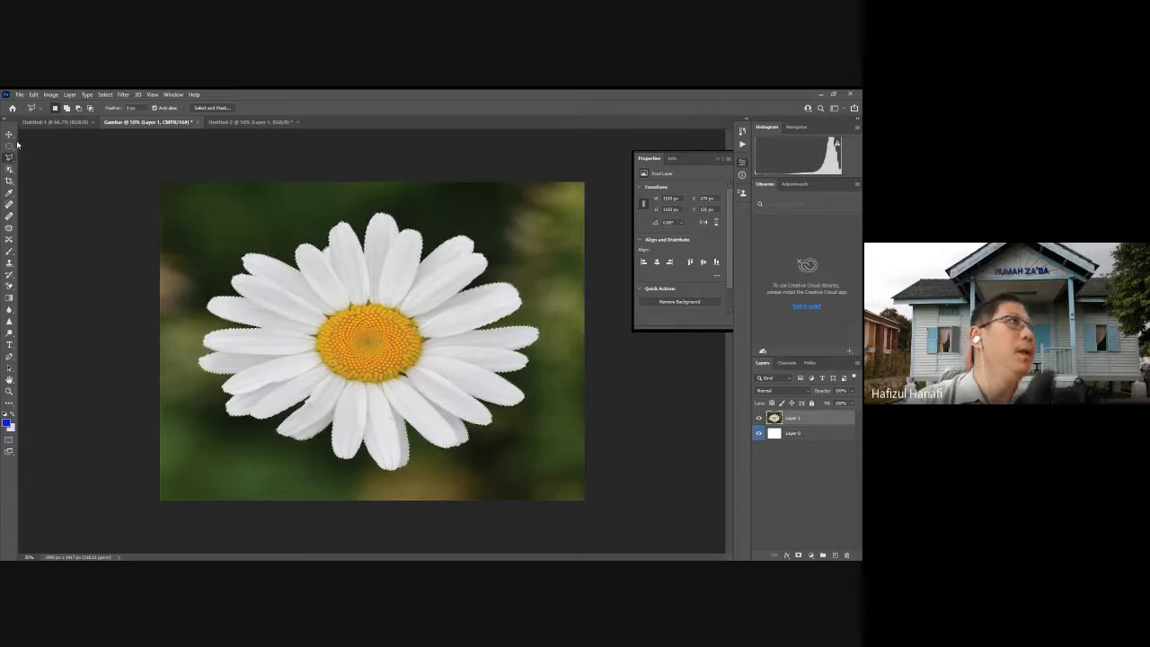
- Select the daisy by framing it with the Object Selection Tool, and replace that selection using Select Subject
{"action": "left_click", "coordinate": [10, 169]}
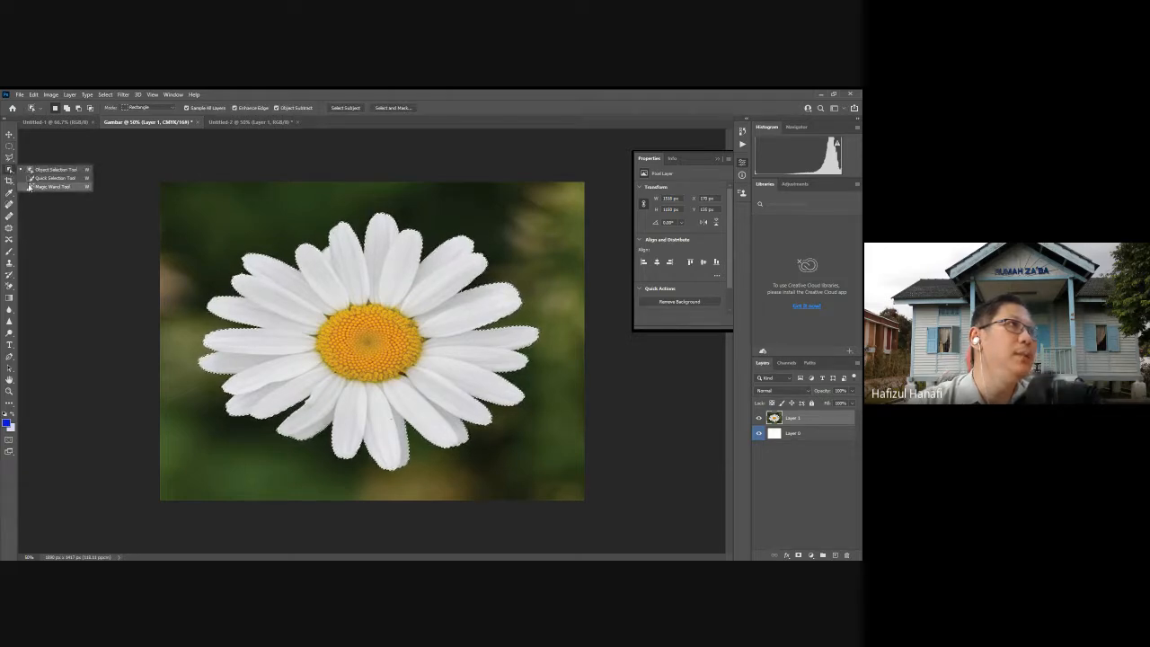
{"action": "left_click", "coordinate": [32, 170]}
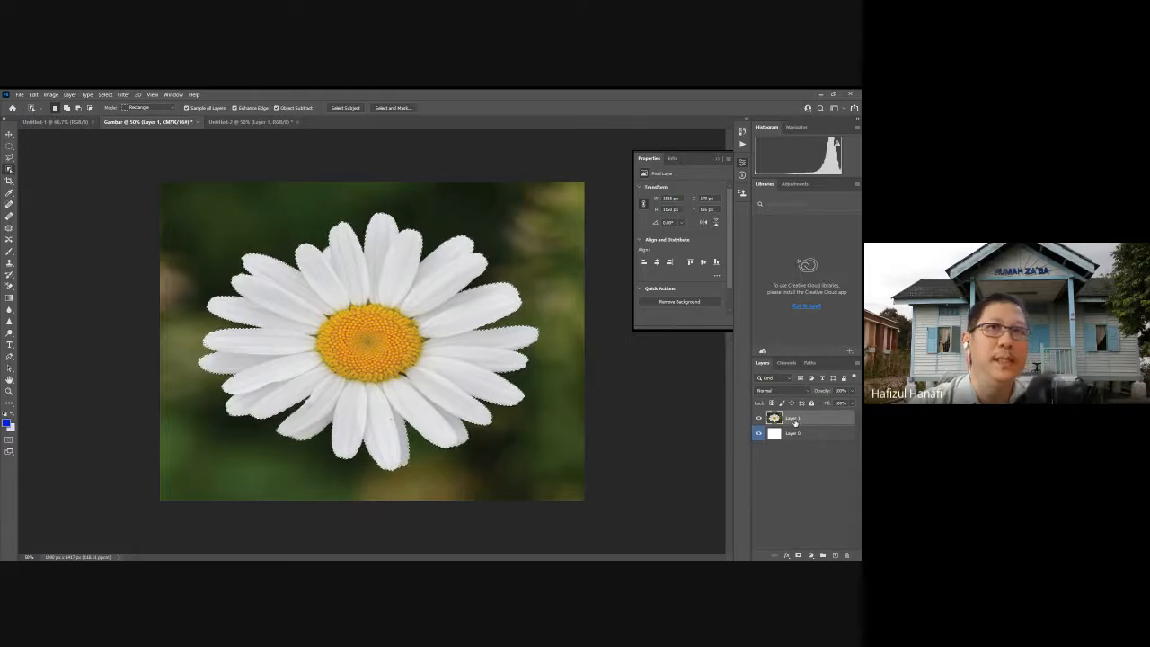
{"action": "left_click_drag", "start_coordinate": [197, 220], "coordinate": [551, 480]}
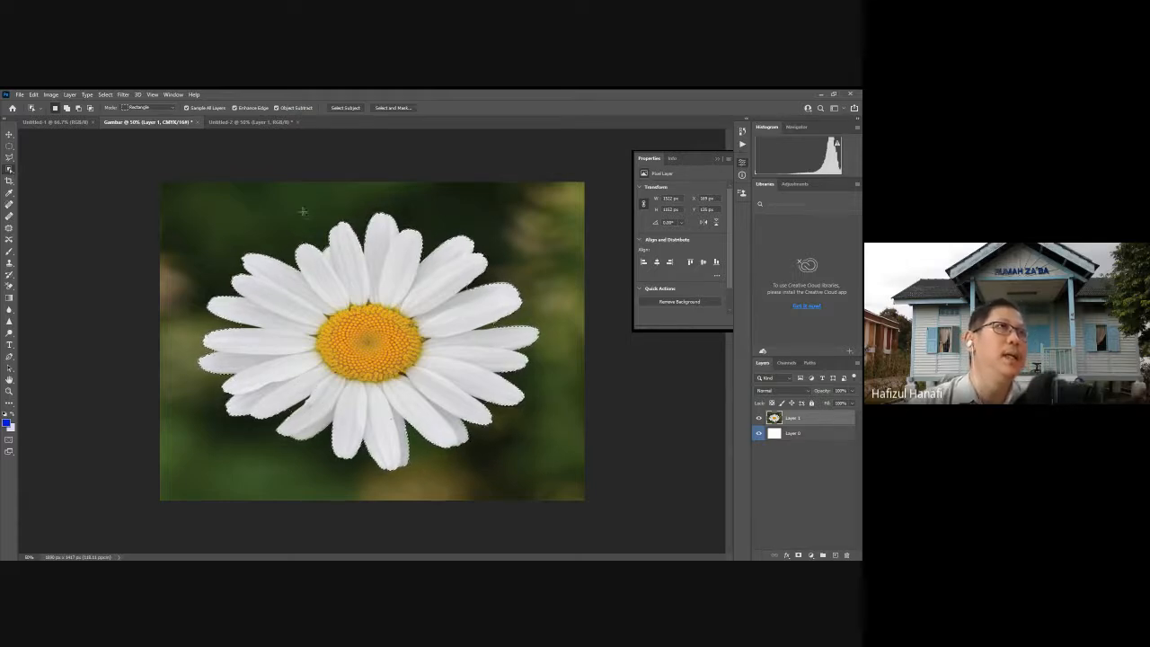
{"action": "left_click", "coordinate": [346, 109]}
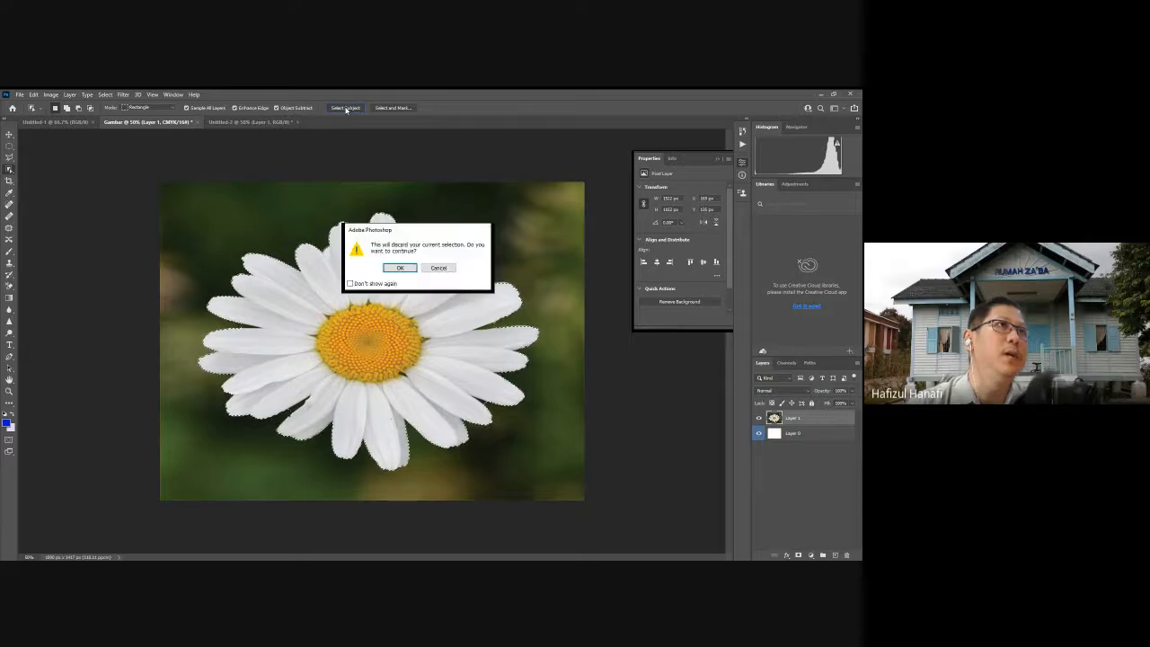
{"action": "left_click", "coordinate": [405, 269]}
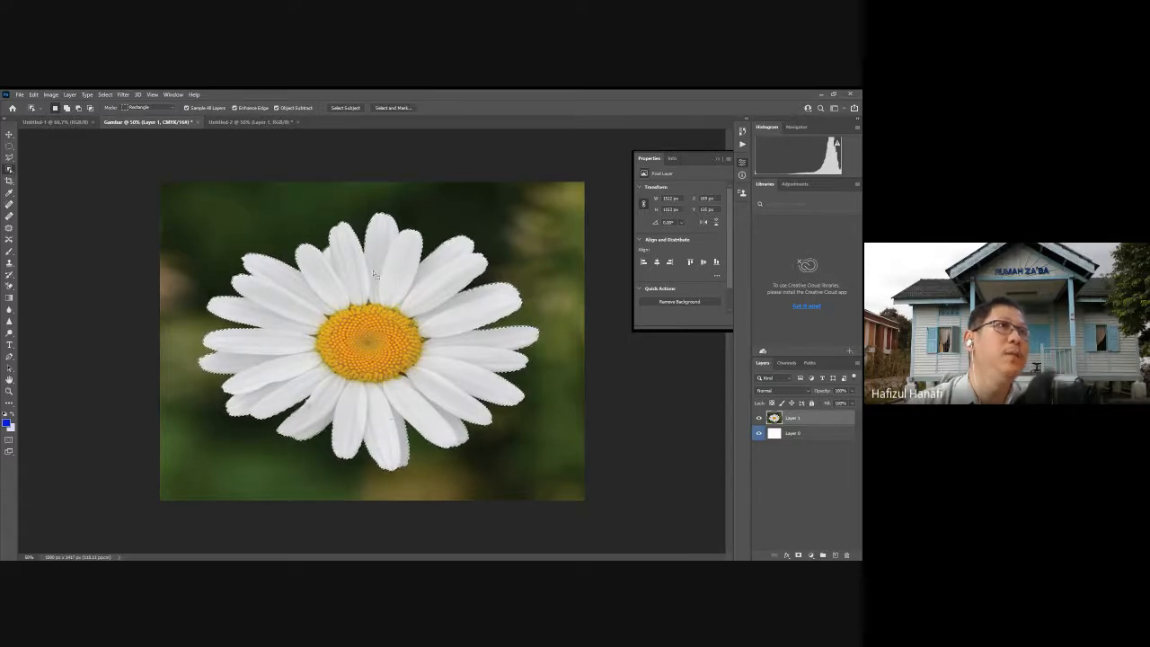
- Carry the daisy-shaped selection outline from Gambar into the Untitled-2 document twice, returning to Gambar each time
{"action": "mouse_move", "coordinate": [405, 260]}
{"action": "left_mouse_down"}
{"action": "mouse_move", "coordinate": [289, 215]}
{"action": "mouse_move", "coordinate": [224, 157]}
{"action": "mouse_move", "coordinate": [237, 130]}
{"action": "mouse_move", "coordinate": [397, 265]}
{"action": "left_mouse_up"}
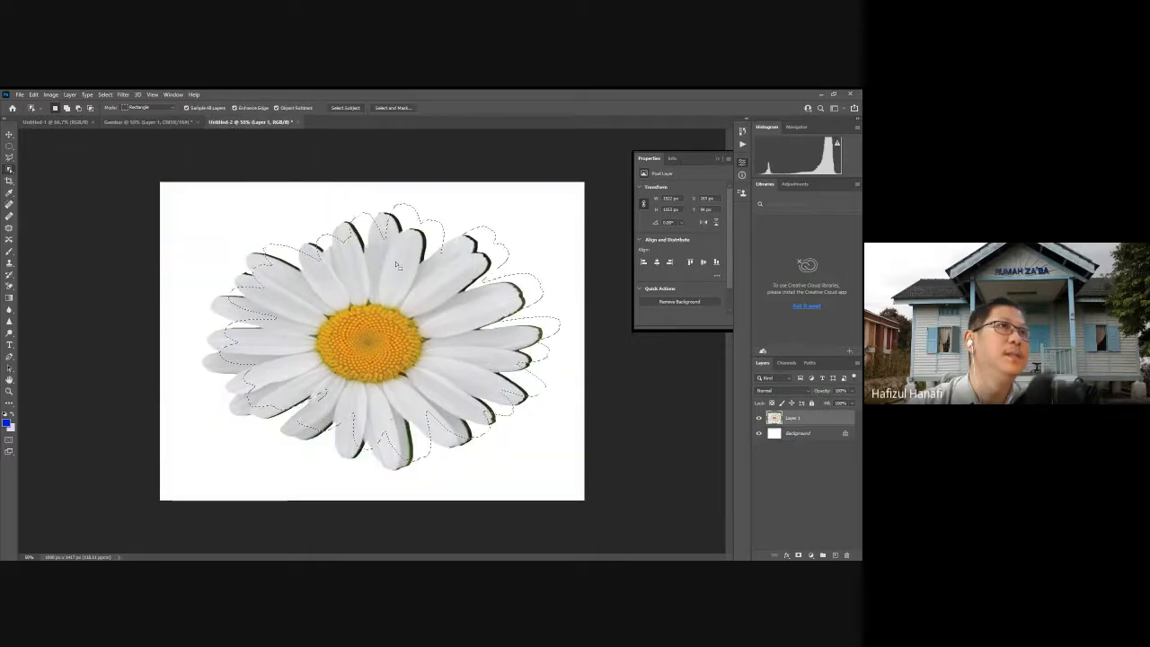
{"action": "left_click", "coordinate": [149, 122]}
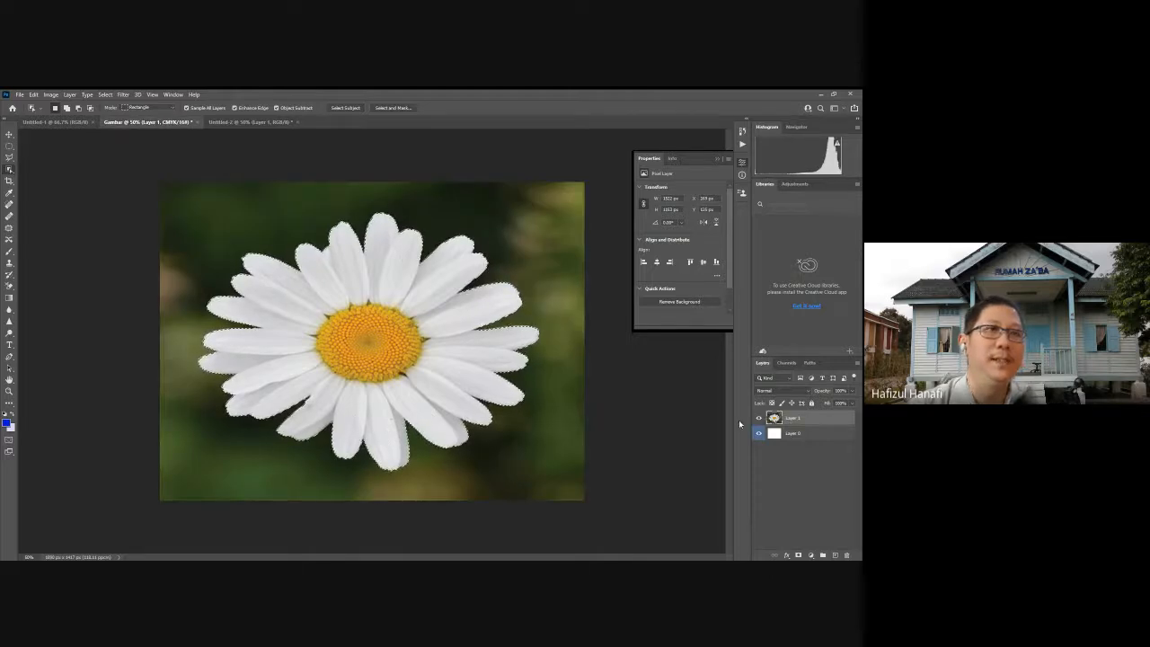
{"action": "left_click_drag", "start_coordinate": [439, 332], "coordinate": [465, 205]}
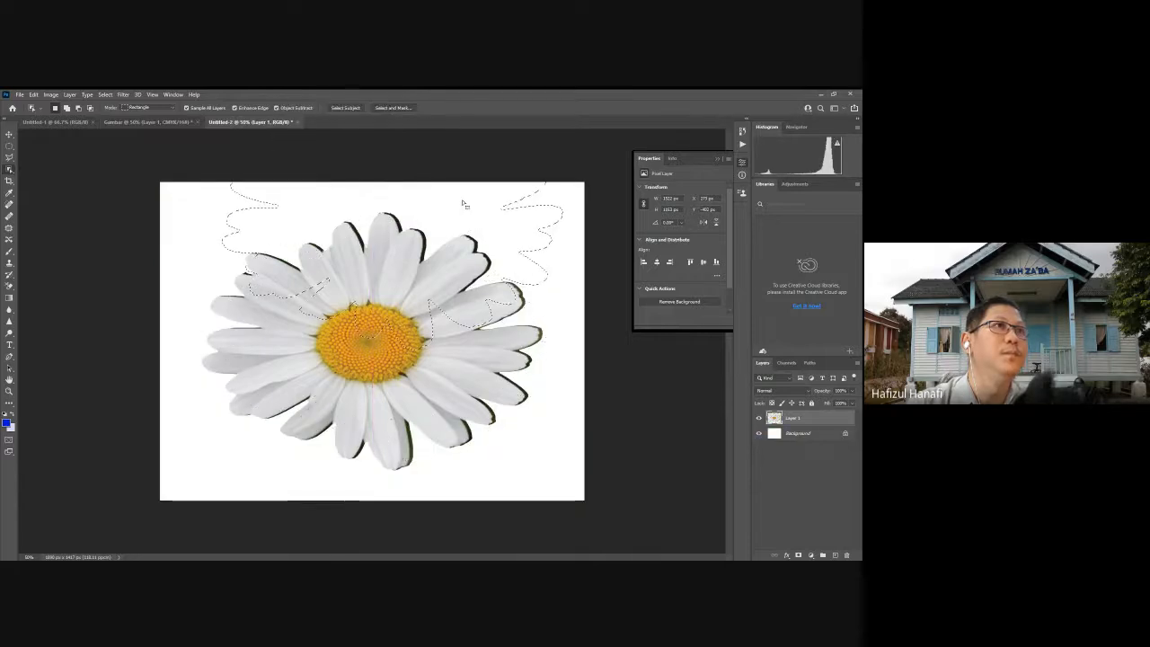
{"action": "left_click", "coordinate": [171, 121]}
- Switch to the white layer and back to the daisy layer, and clear the selection in Gambar
{"action": "left_click", "coordinate": [781, 437]}
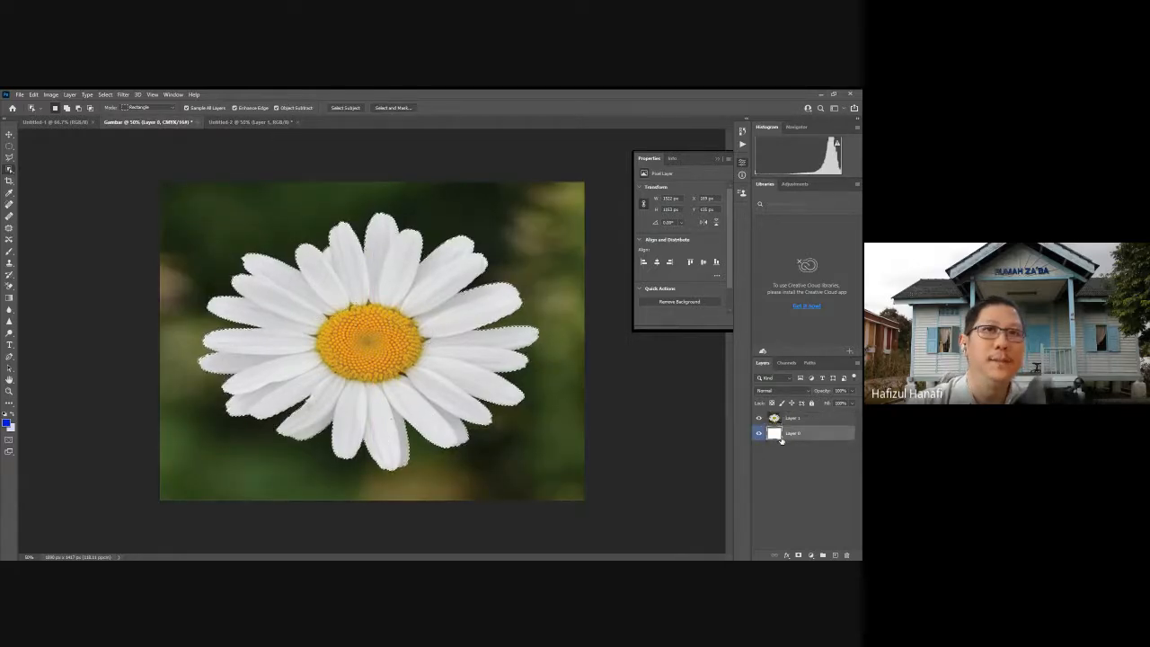
{"action": "left_click", "coordinate": [778, 419]}
{"action": "key", "text": "ctrl+d"}
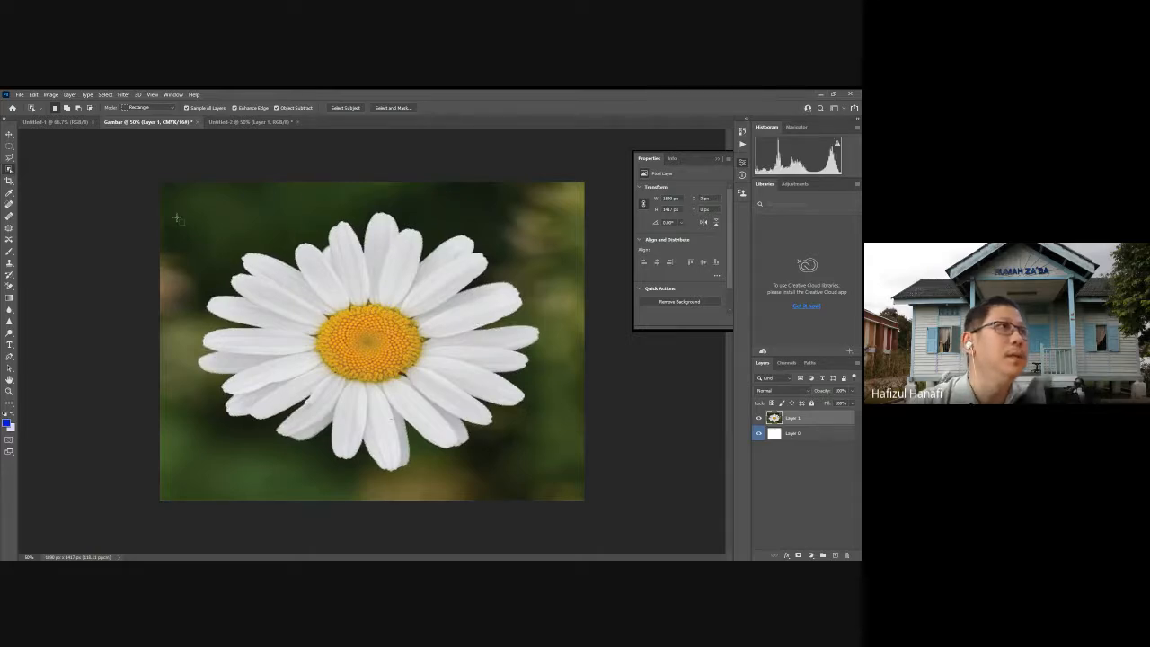
- Reselect the whole daisy with the Object Selection Tool, try shifting its outline up and right, and undo the shift
{"action": "left_click_drag", "start_coordinate": [177, 217], "coordinate": [549, 451]}
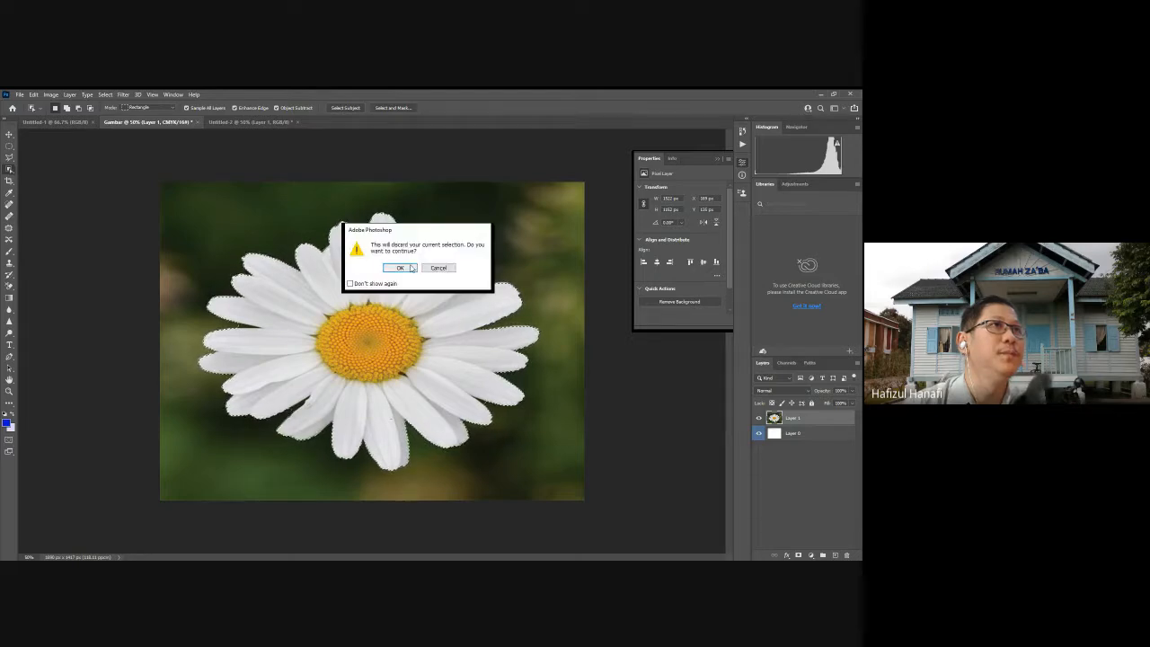
{"action": "left_click_drag", "start_coordinate": [415, 269], "coordinate": [449, 251]}
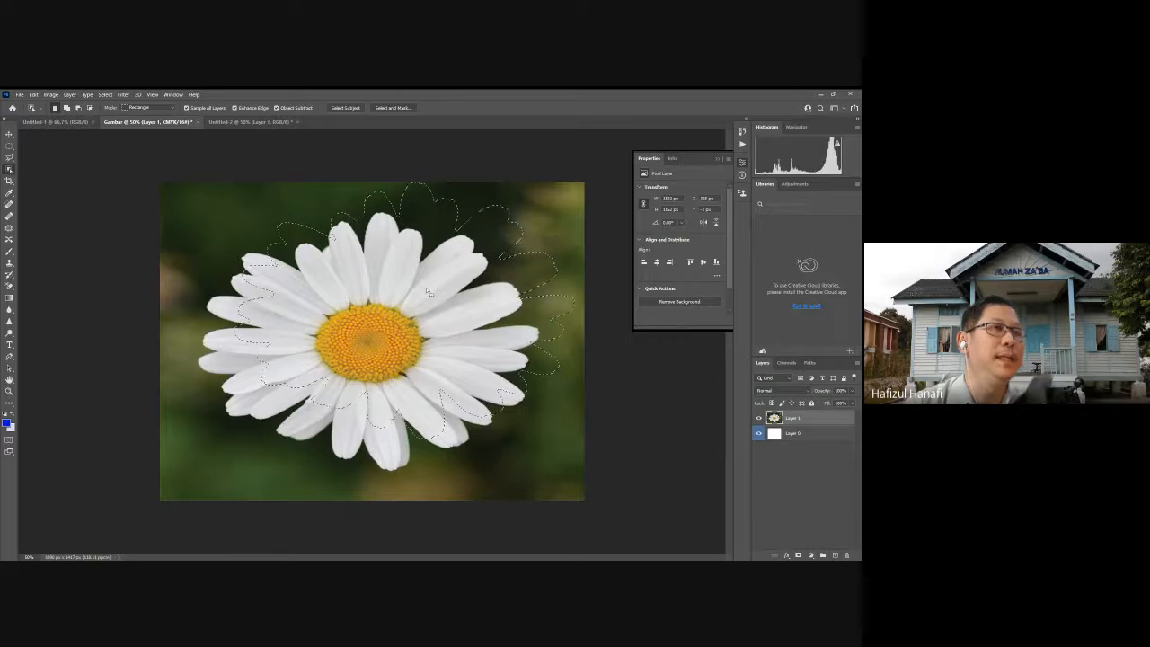
{"action": "key", "text": "ctrl+z"}
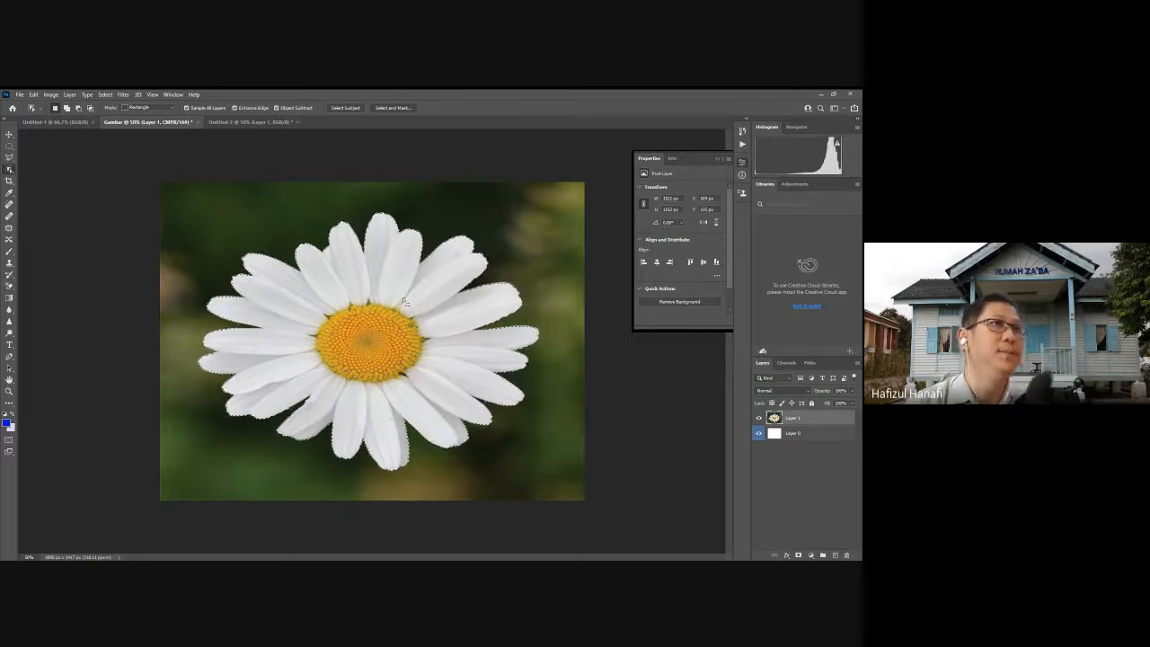
- Paint a new selection over the daisy's left and lower-left petals with the Quick Selection Tool
{"action": "right_click", "coordinate": [10, 170]}
{"action": "left_click", "coordinate": [25, 179]}
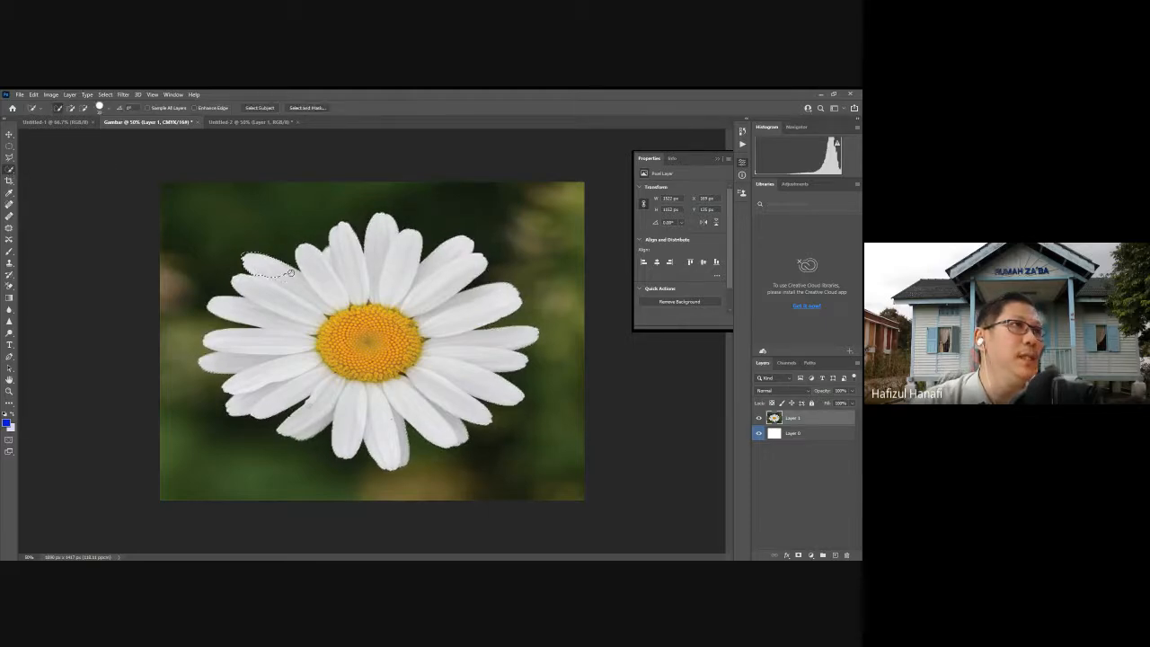
{"action": "left_click_drag", "start_coordinate": [293, 319], "coordinate": [245, 312]}
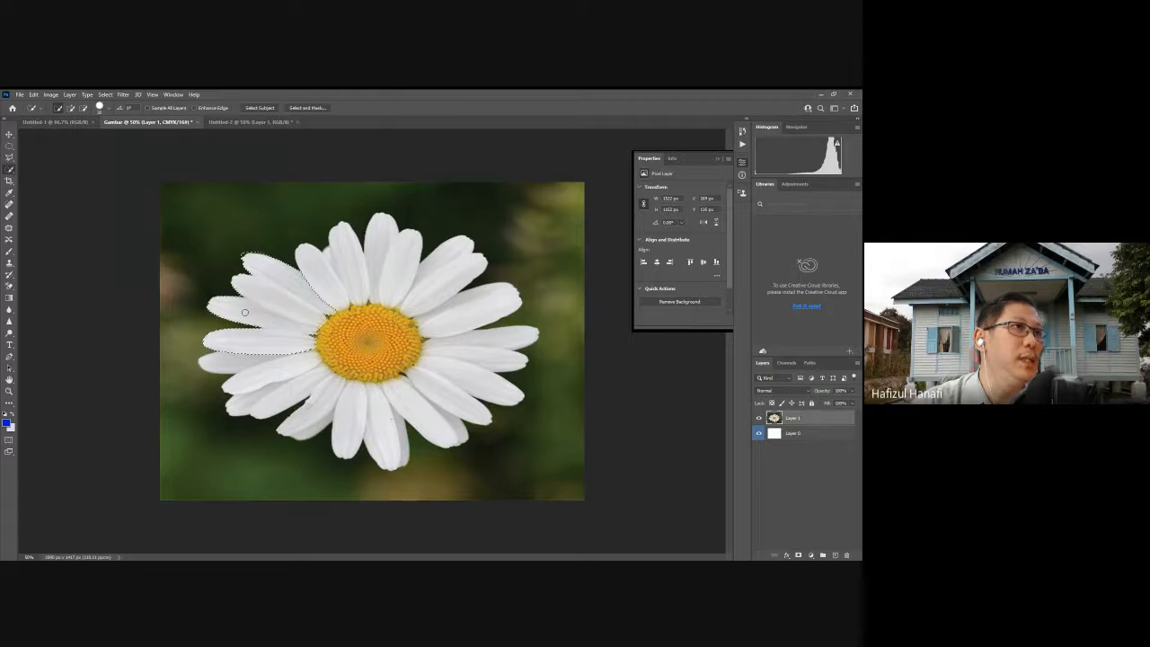
{"action": "mouse_move", "coordinate": [216, 357]}
{"action": "left_mouse_down"}
{"action": "mouse_move", "coordinate": [299, 364]}
{"action": "mouse_move", "coordinate": [251, 394]}
{"action": "mouse_move", "coordinate": [321, 399]}
{"action": "left_mouse_up"}
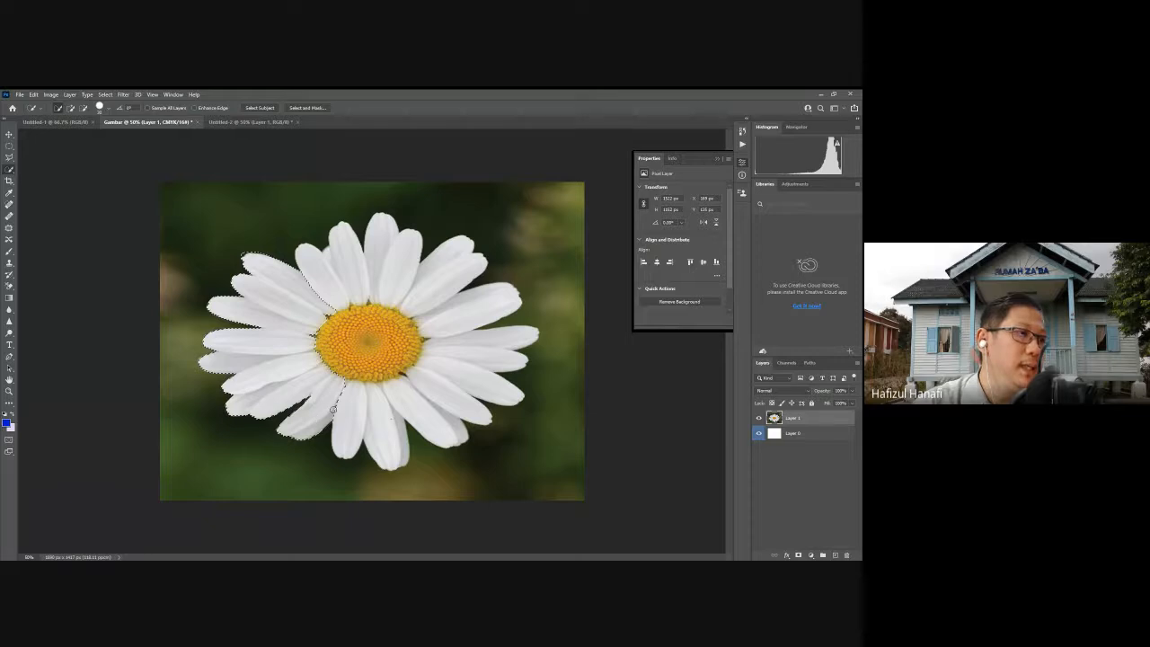
- Sample the white petals and a spot beside the yellow centre with the Magic Wand Tool, and clear the selection
{"action": "right_click", "coordinate": [9, 169]}
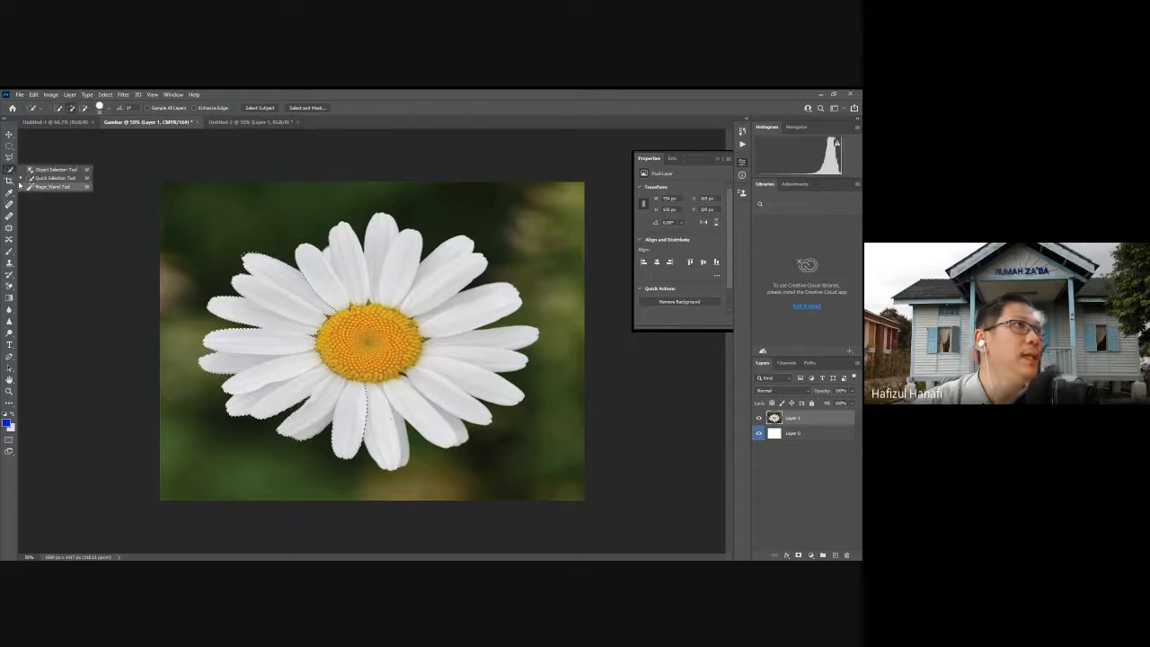
{"action": "left_click", "coordinate": [51, 186]}
{"action": "left_click", "coordinate": [311, 269]}
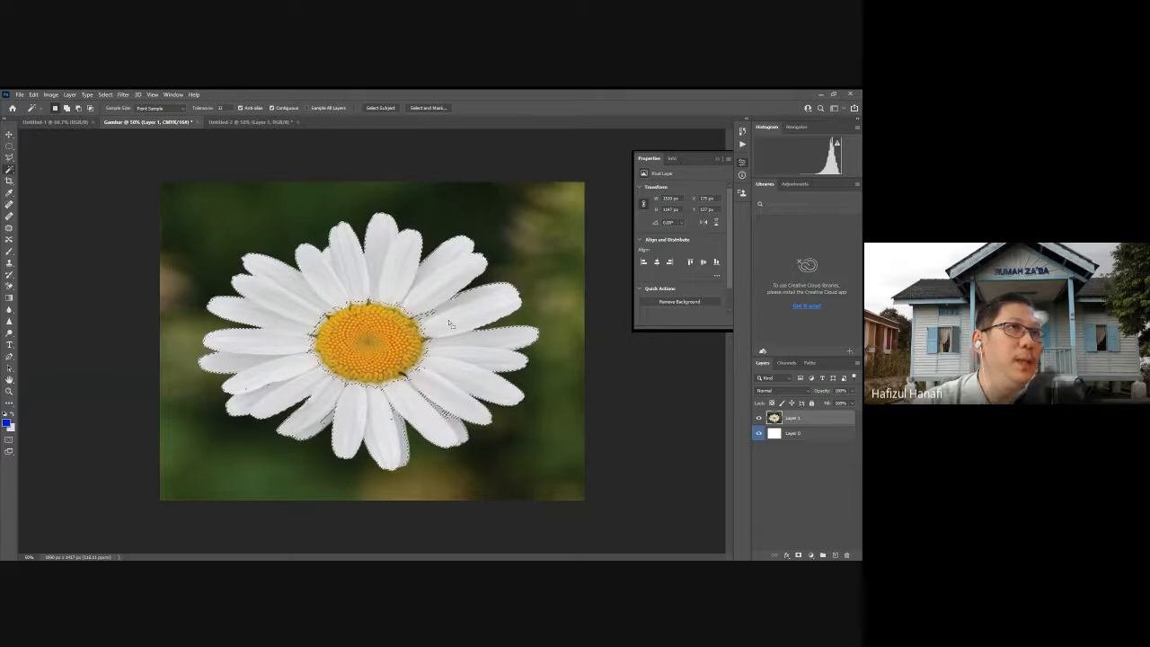
{"action": "left_click", "coordinate": [427, 351]}
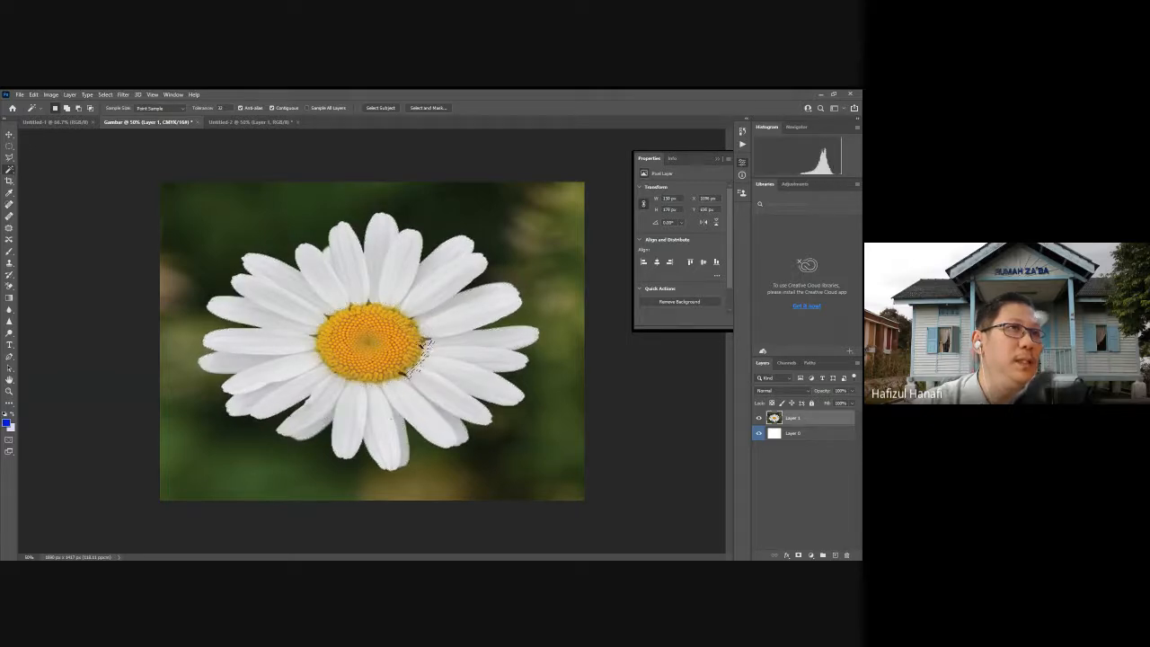
{"action": "key", "text": "ctrl+d"}
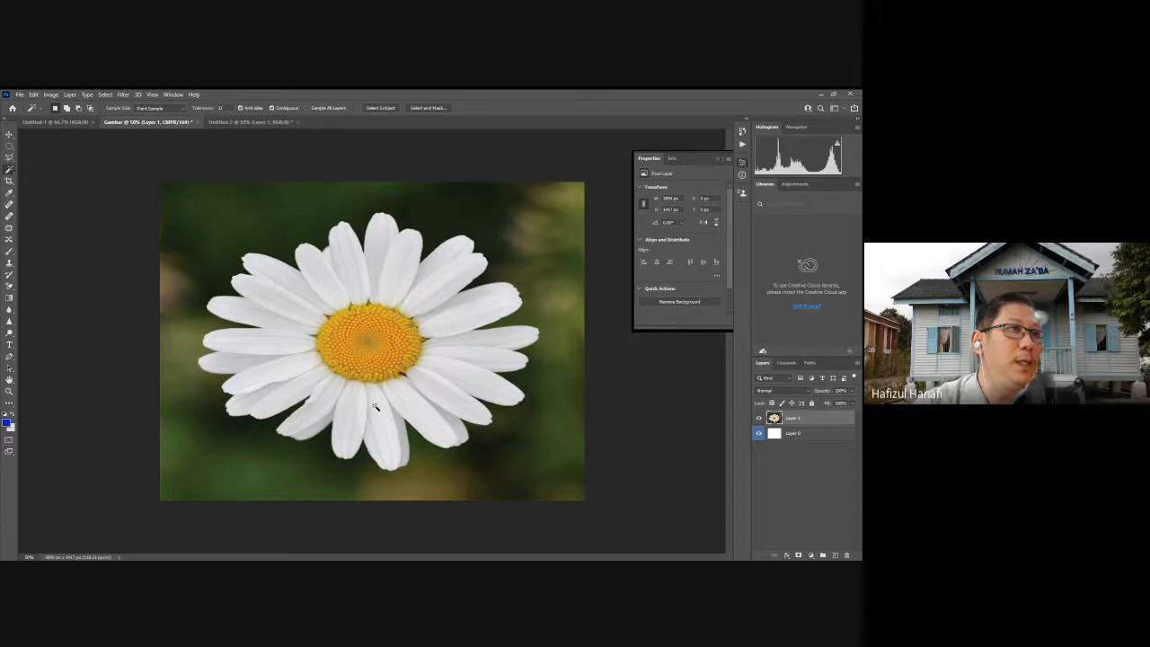
- Try outlining the daisy with a four-corner Perspective Crop, and discard the crop
{"action": "left_click", "coordinate": [9, 181]}
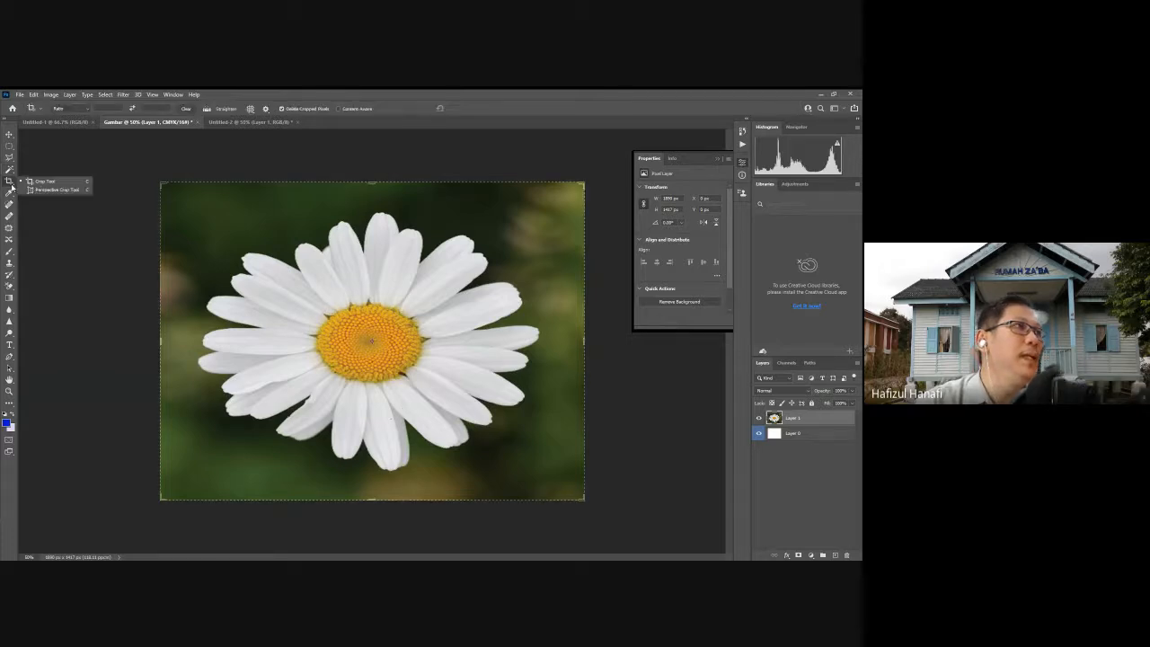
{"action": "left_click", "coordinate": [27, 191]}
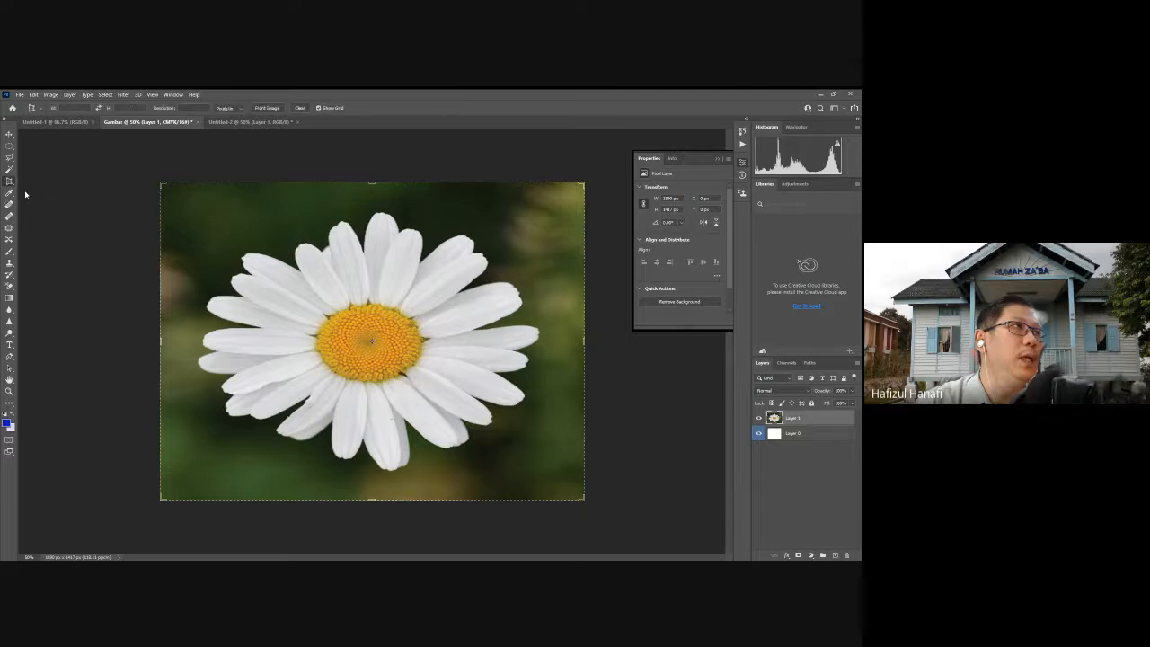
{"action": "left_click", "coordinate": [190, 221]}
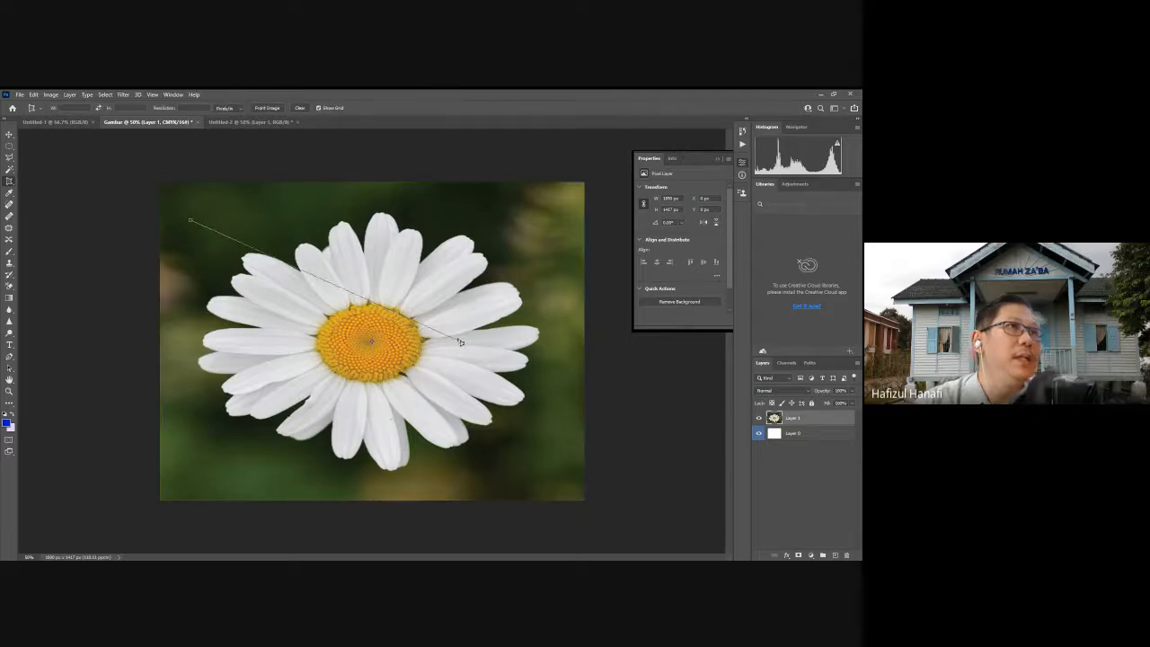
{"action": "left_click", "coordinate": [502, 227]}
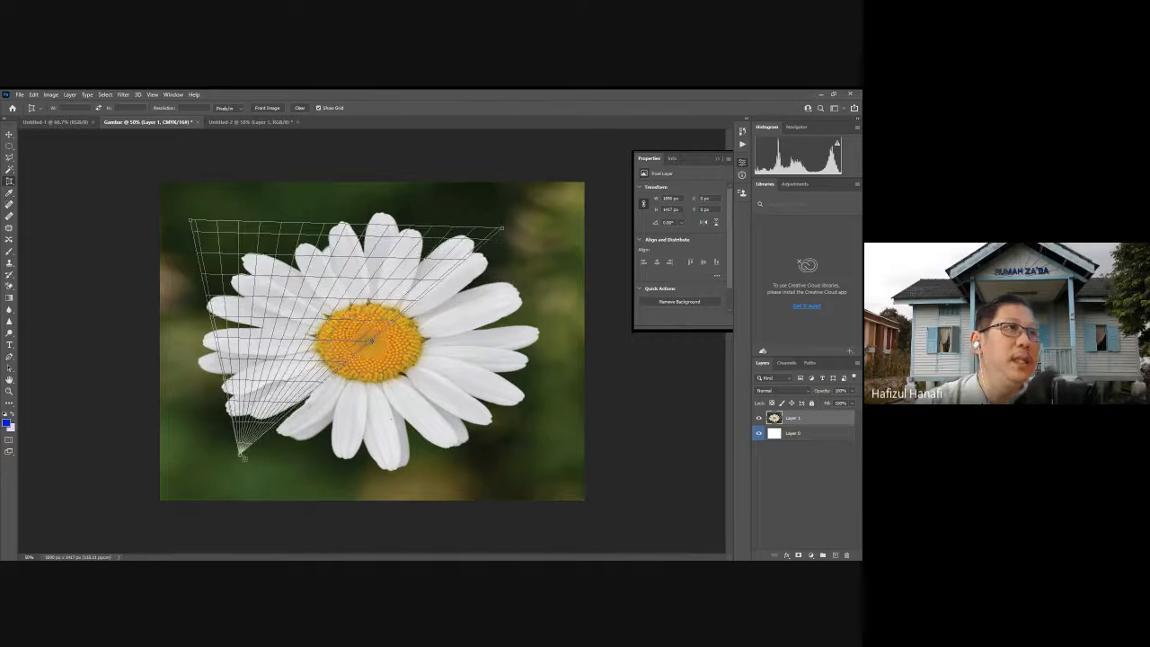
{"action": "left_click", "coordinate": [203, 452]}
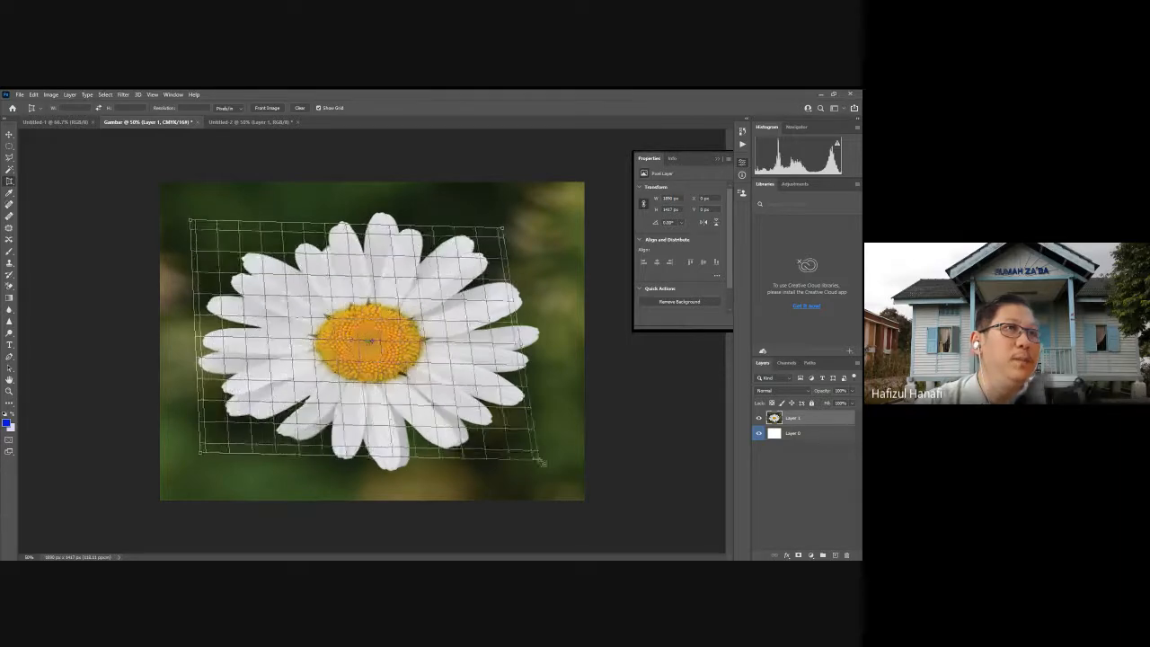
{"action": "left_click", "coordinate": [510, 466]}
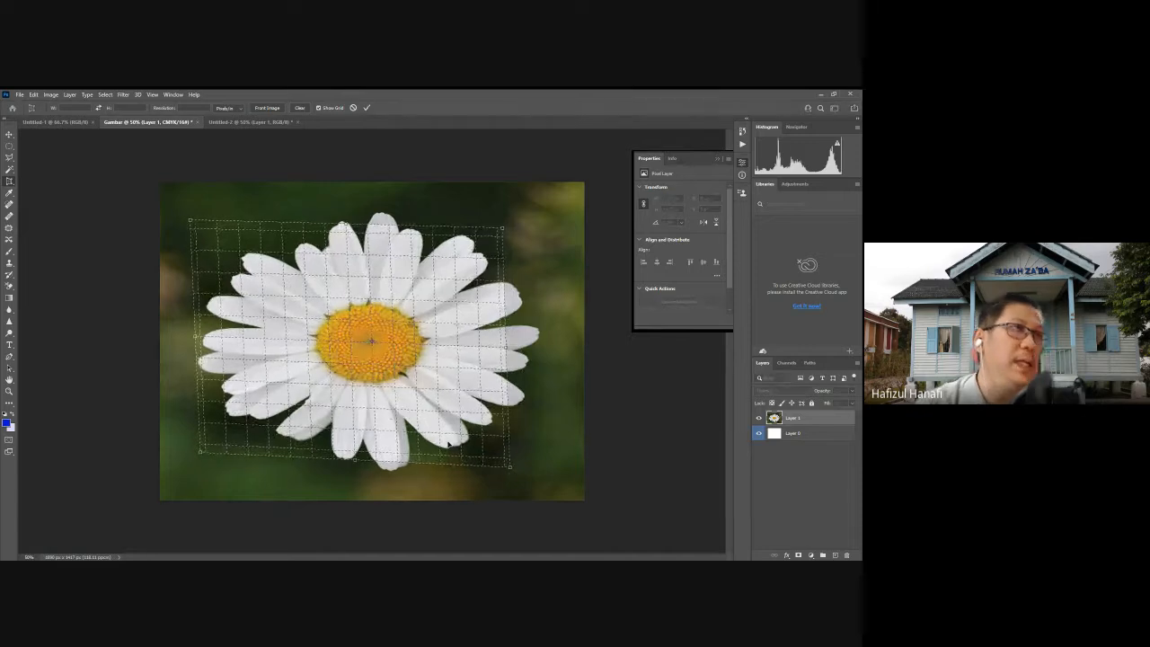
{"action": "left_click", "coordinate": [9, 192]}
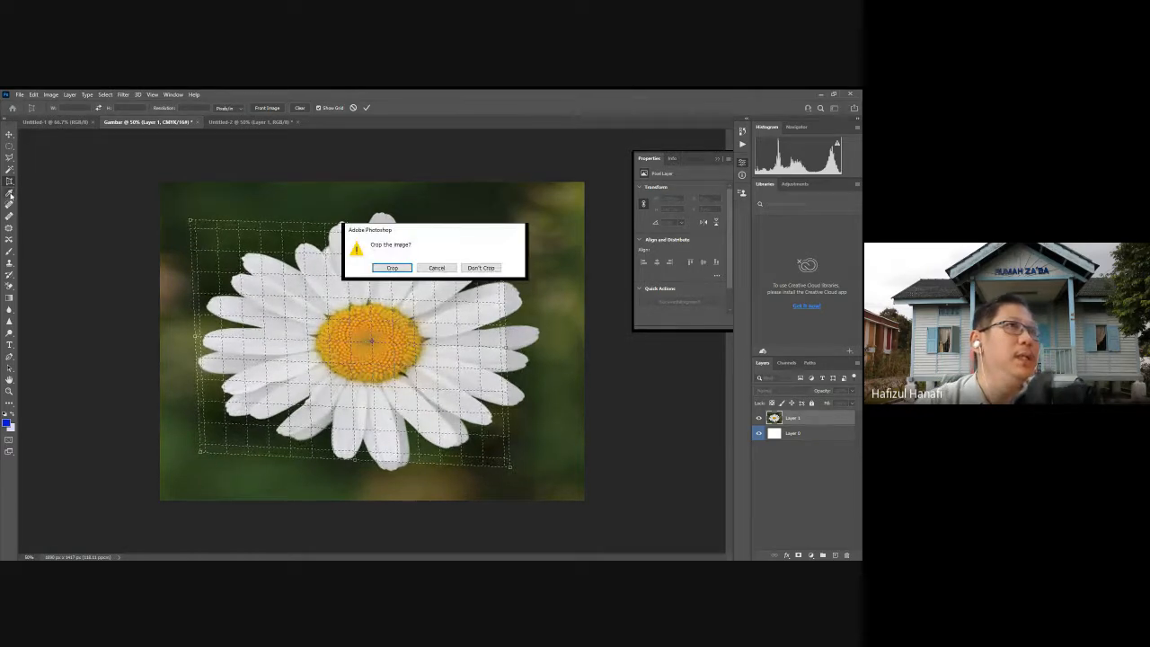
{"action": "left_click", "coordinate": [482, 268]}
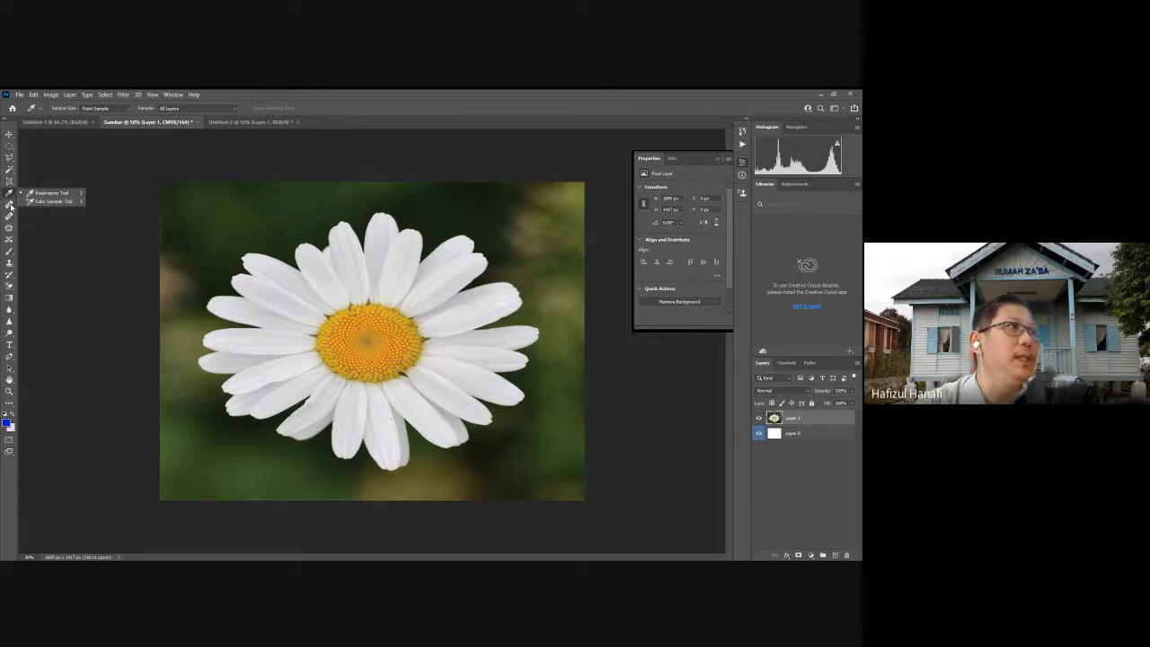
- Examine the retouching and painting tools from the Spot Healing Brush through Patch, Content-Aware Move, Brush, Clone Stamp, History Brush and Eraser to Gradient
{"action": "left_click", "coordinate": [11, 207]}
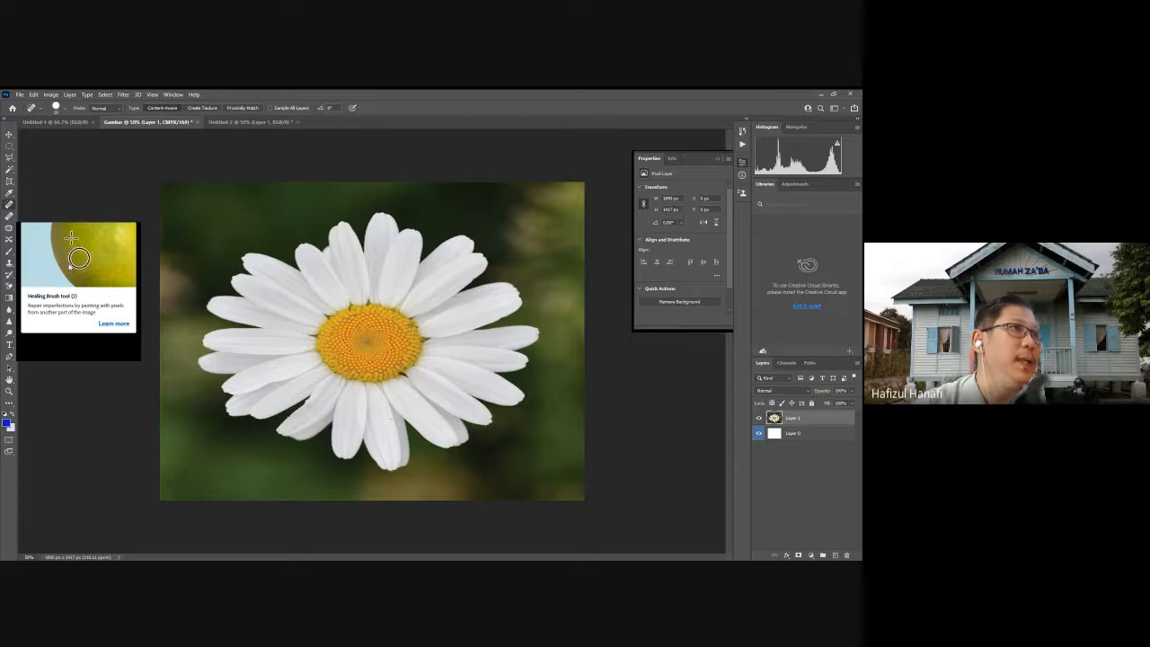
{"action": "left_click", "coordinate": [8, 231]}
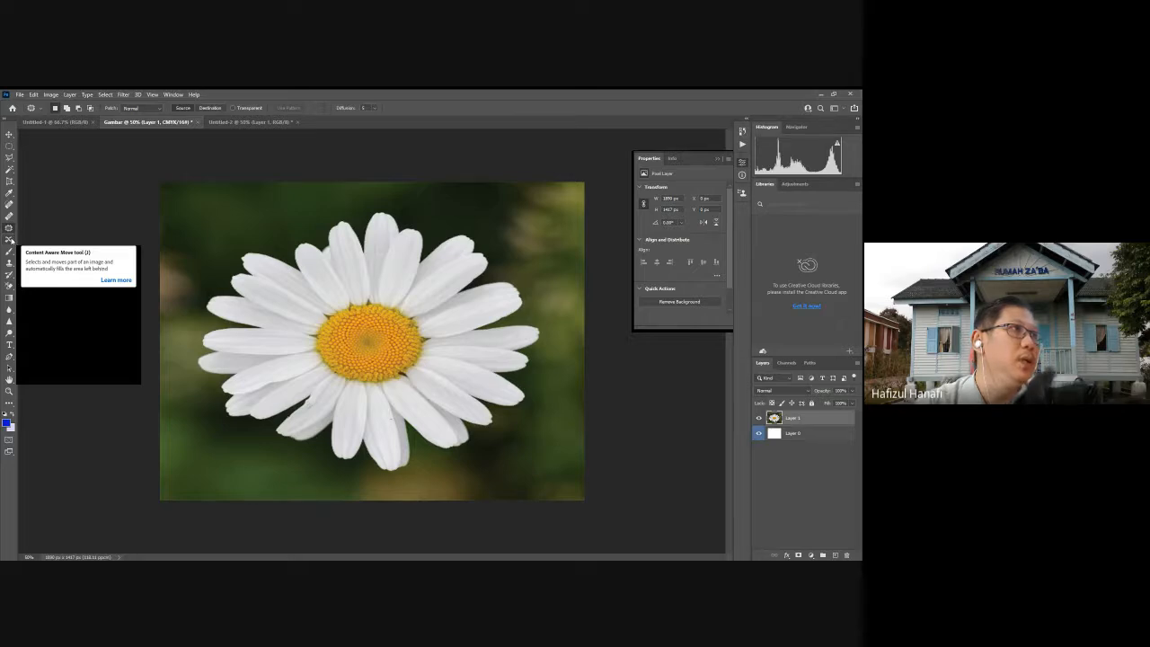
{"action": "left_click", "coordinate": [11, 239]}
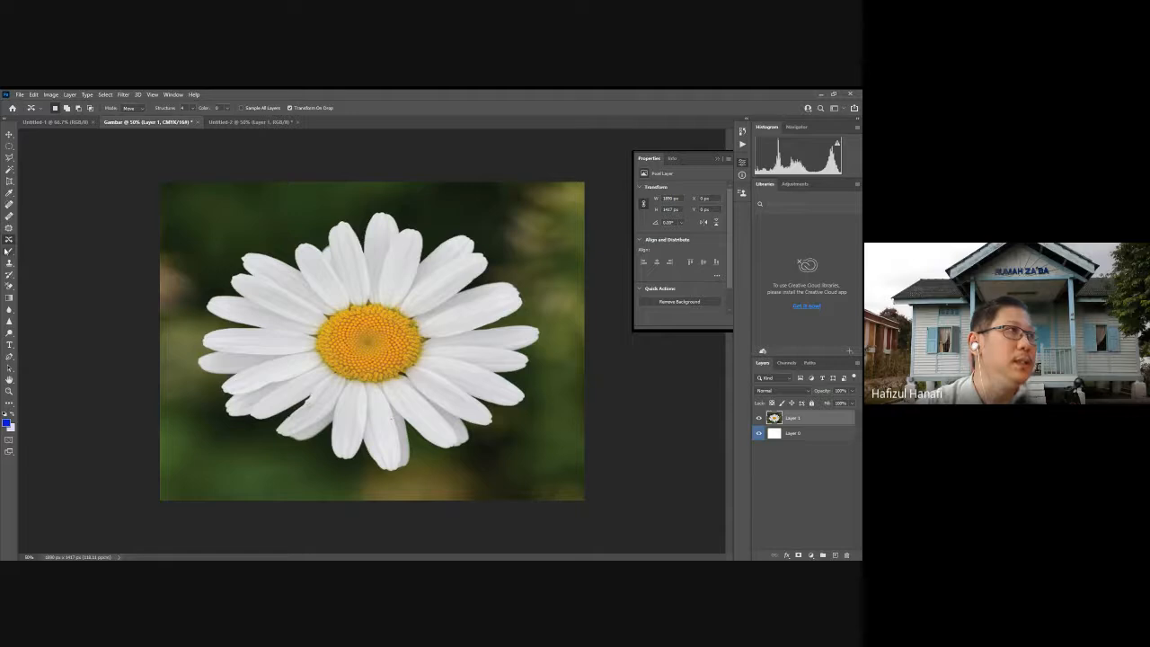
{"action": "left_click", "coordinate": [9, 252]}
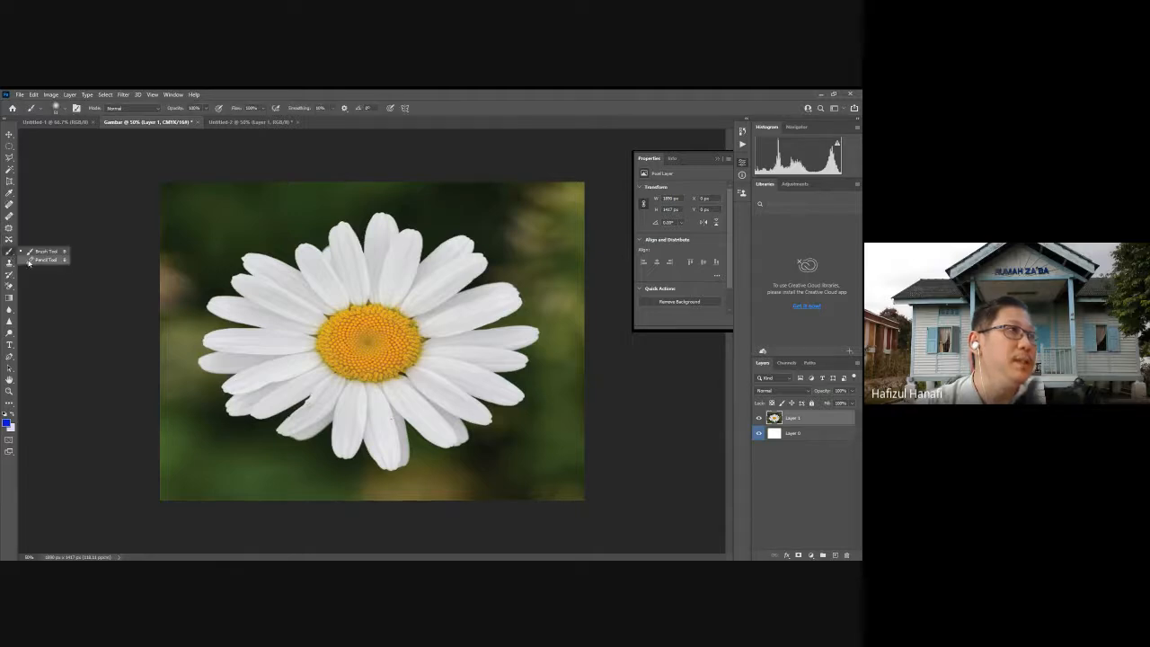
{"action": "left_click", "coordinate": [9, 263]}
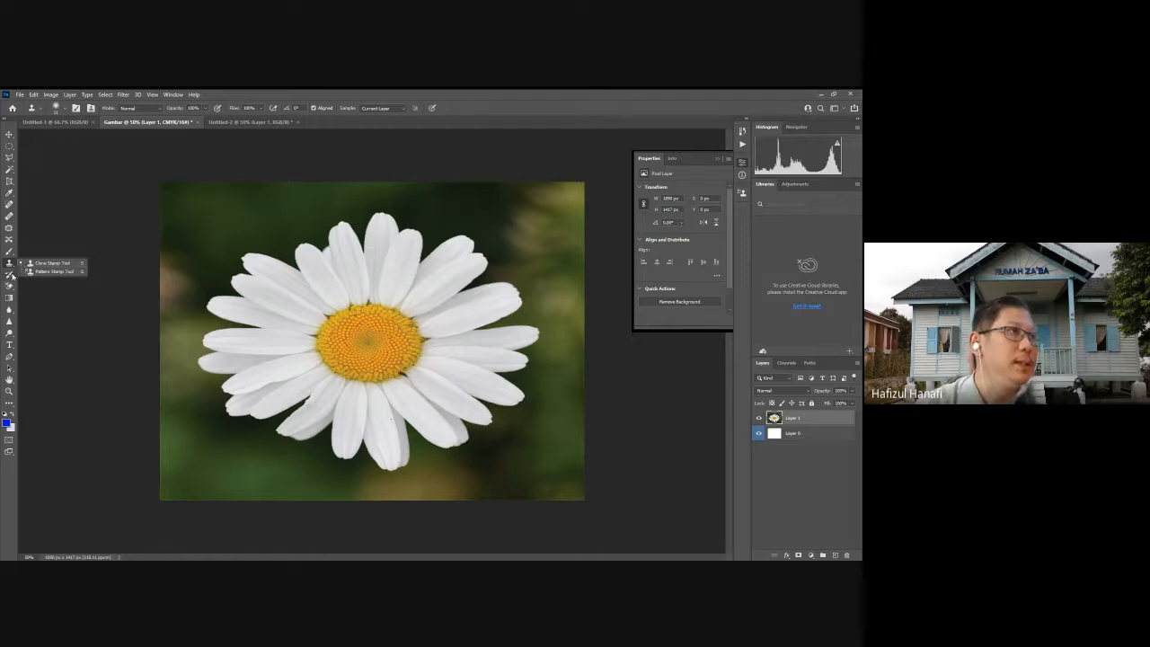
{"action": "left_click", "coordinate": [13, 276]}
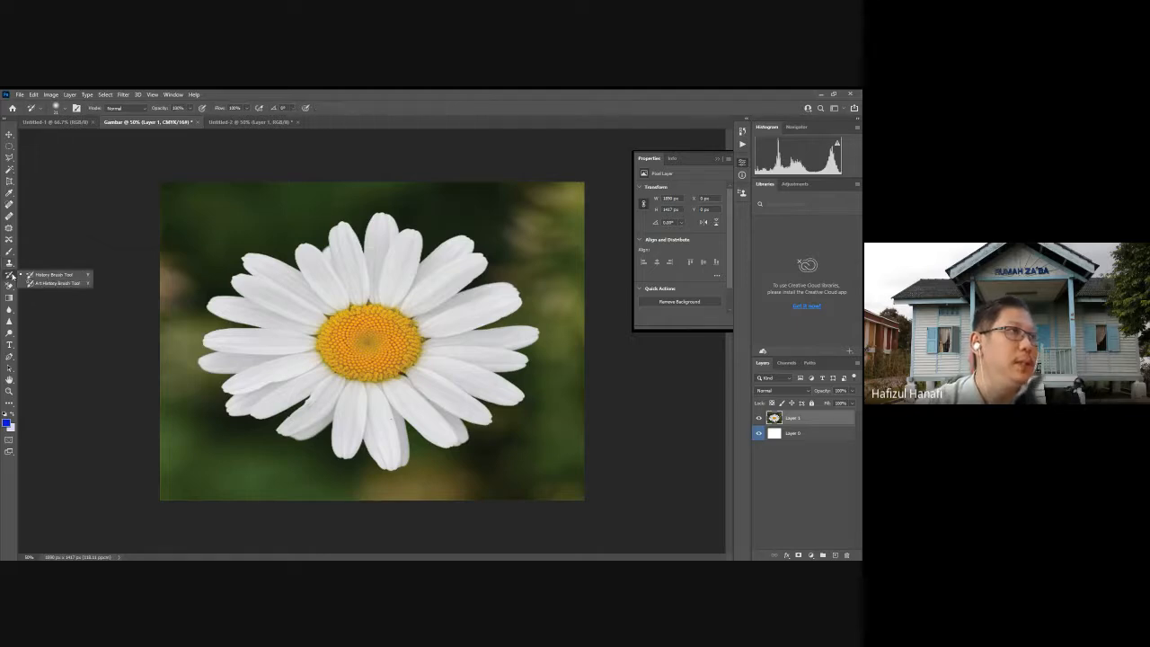
{"action": "left_click", "coordinate": [10, 286]}
{"action": "left_click", "coordinate": [8, 299]}
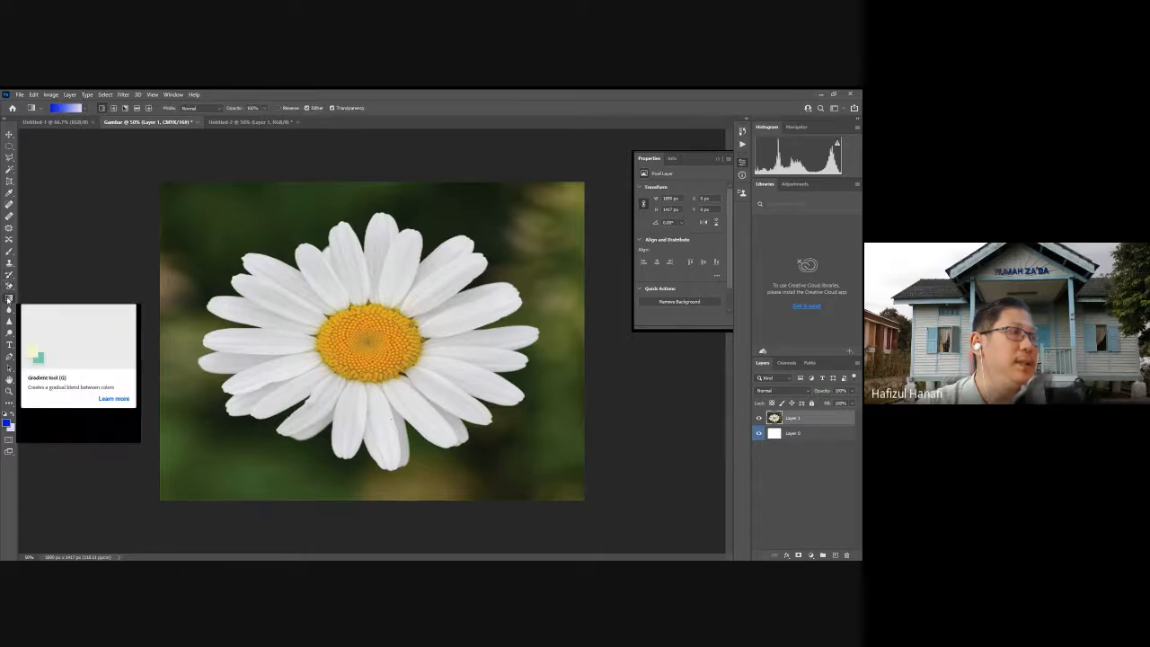
- Add the text HAI in blue over the dark background above the daisy's upper-left petals
{"action": "left_click", "coordinate": [11, 345]}
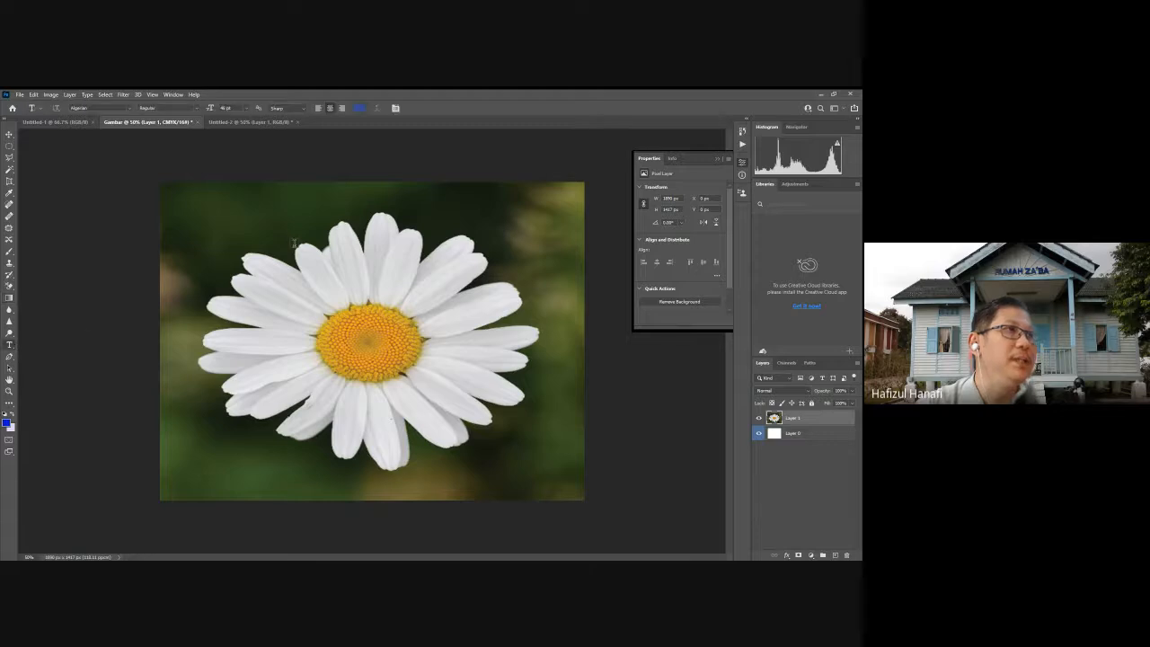
{"action": "left_click", "coordinate": [290, 242]}
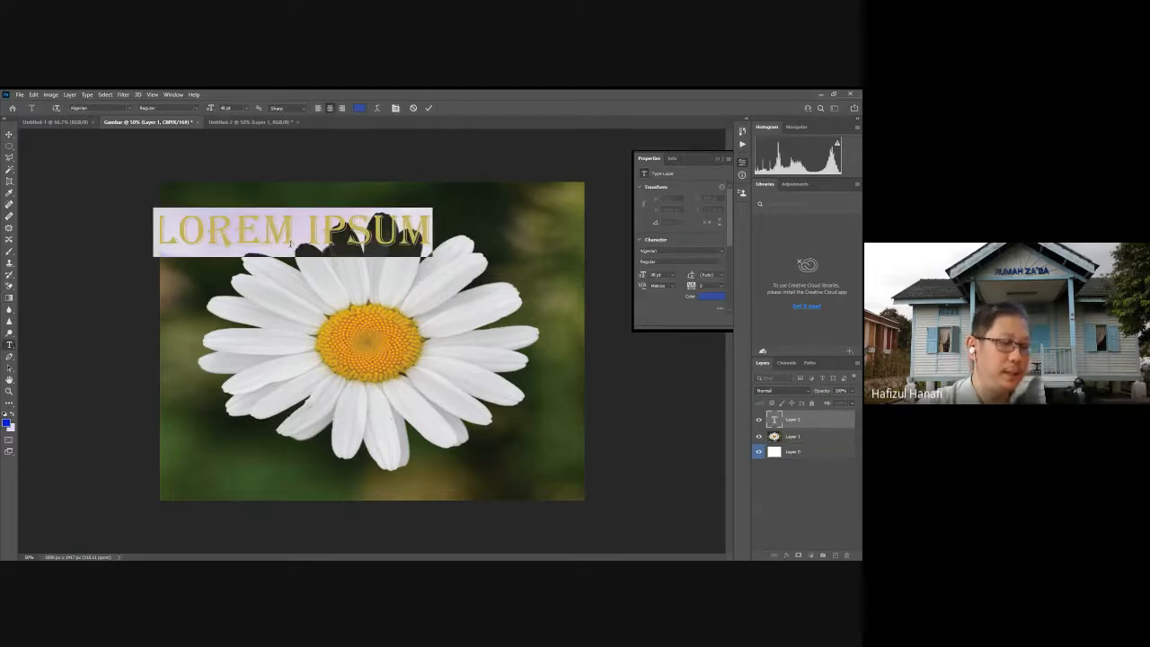
{"action": "type", "text": "HAI"}
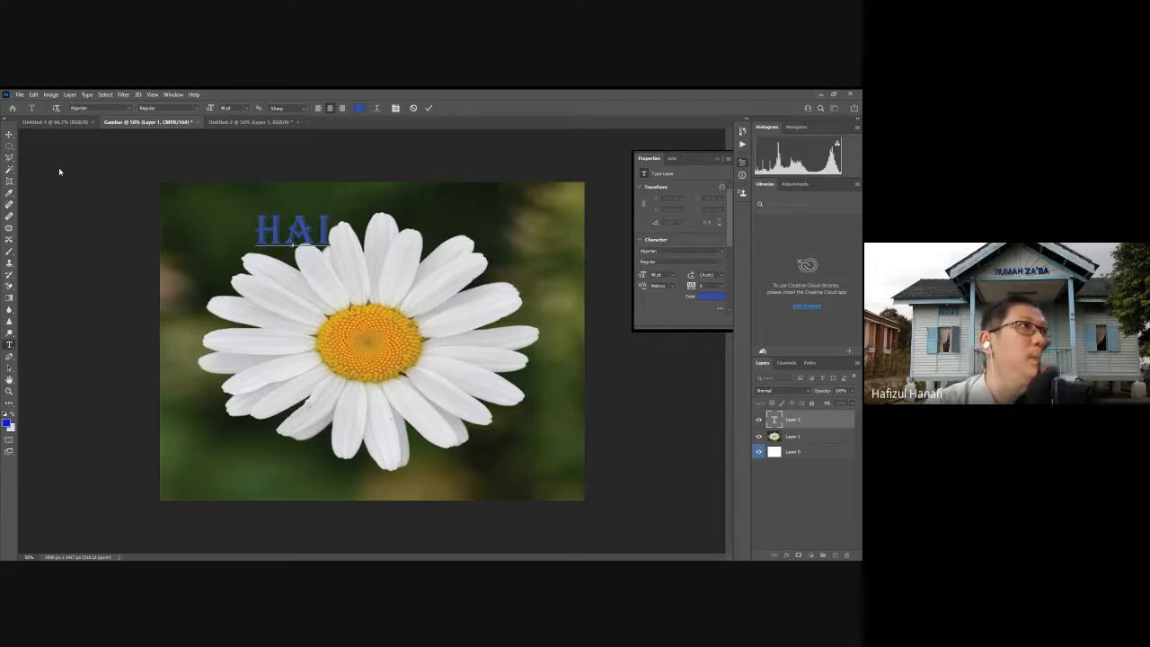
- Move the HAI text onto the petals just above the yellow centre and scale it down slightly
{"action": "left_click", "coordinate": [10, 134]}
{"action": "left_click_drag", "start_coordinate": [304, 218], "coordinate": [385, 286]}
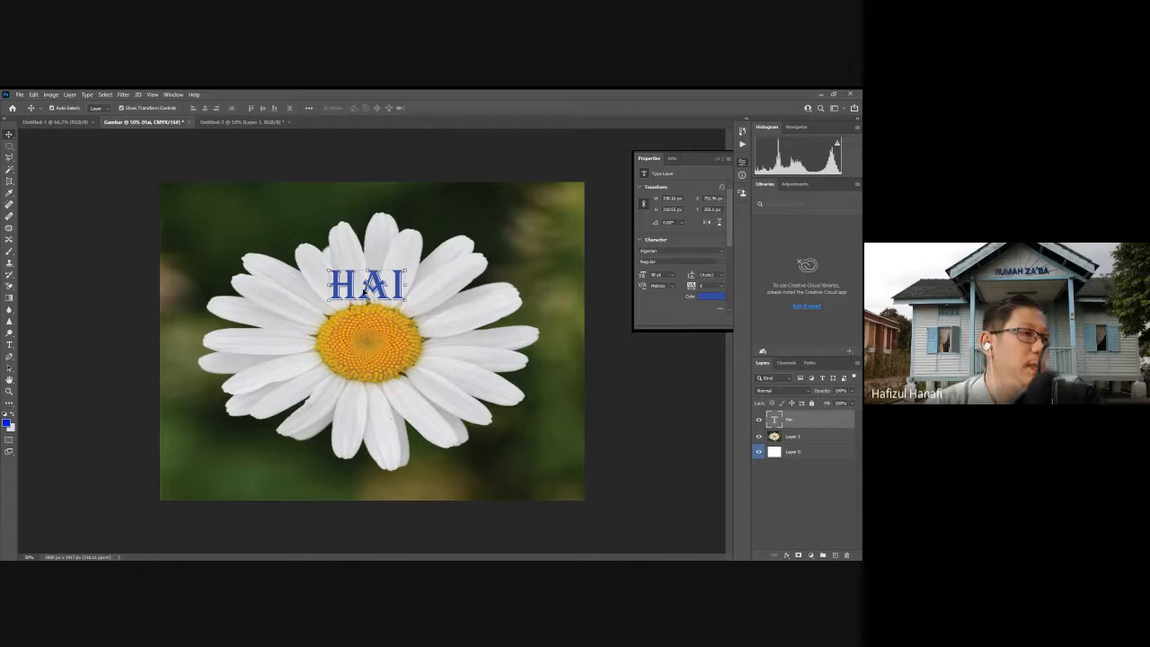
{"action": "key", "text": "ctrl+t"}
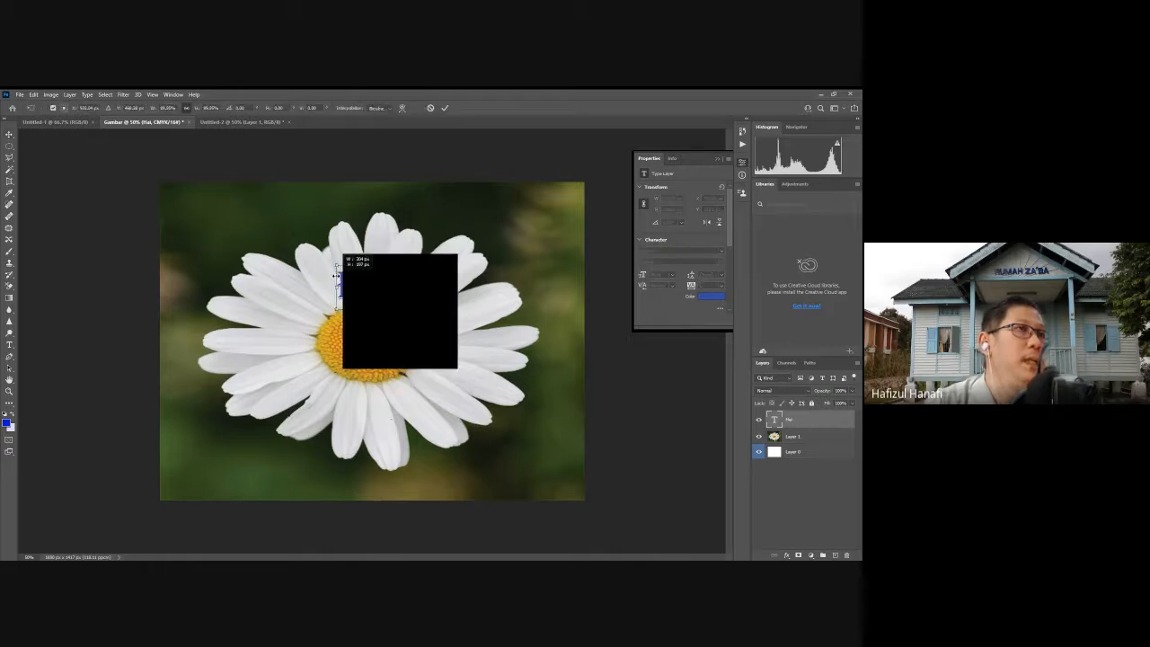
{"action": "left_click", "coordinate": [445, 108]}
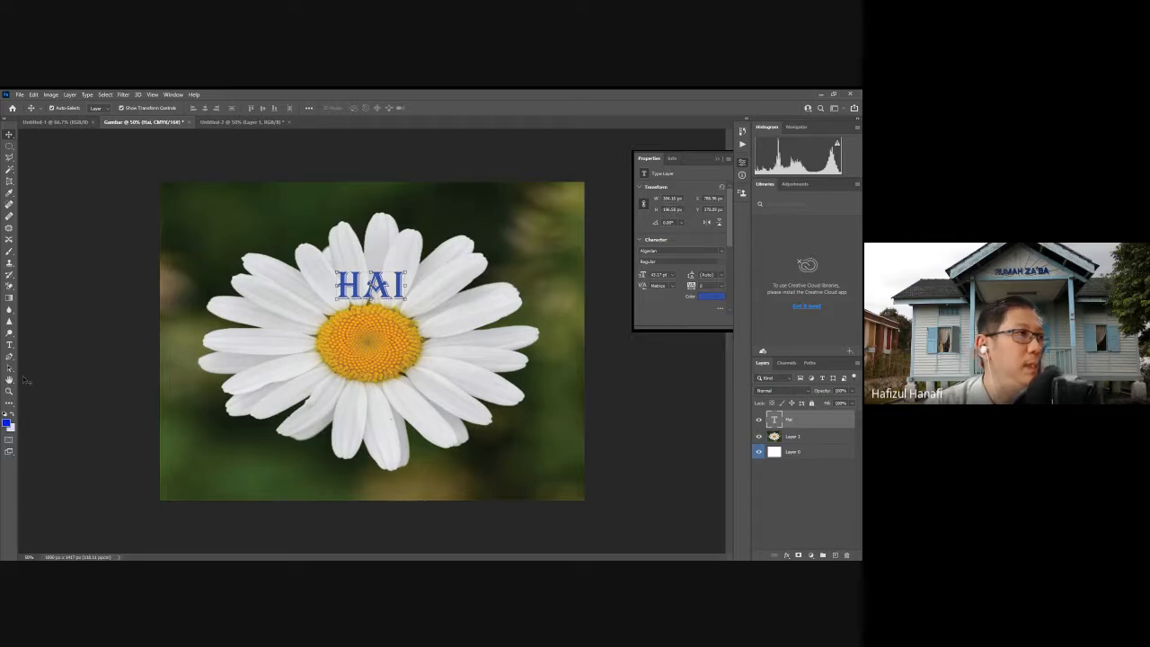
- Switch to the Hand Tool, and swap the foreground and background colours back and forth
{"action": "left_click", "coordinate": [15, 381]}
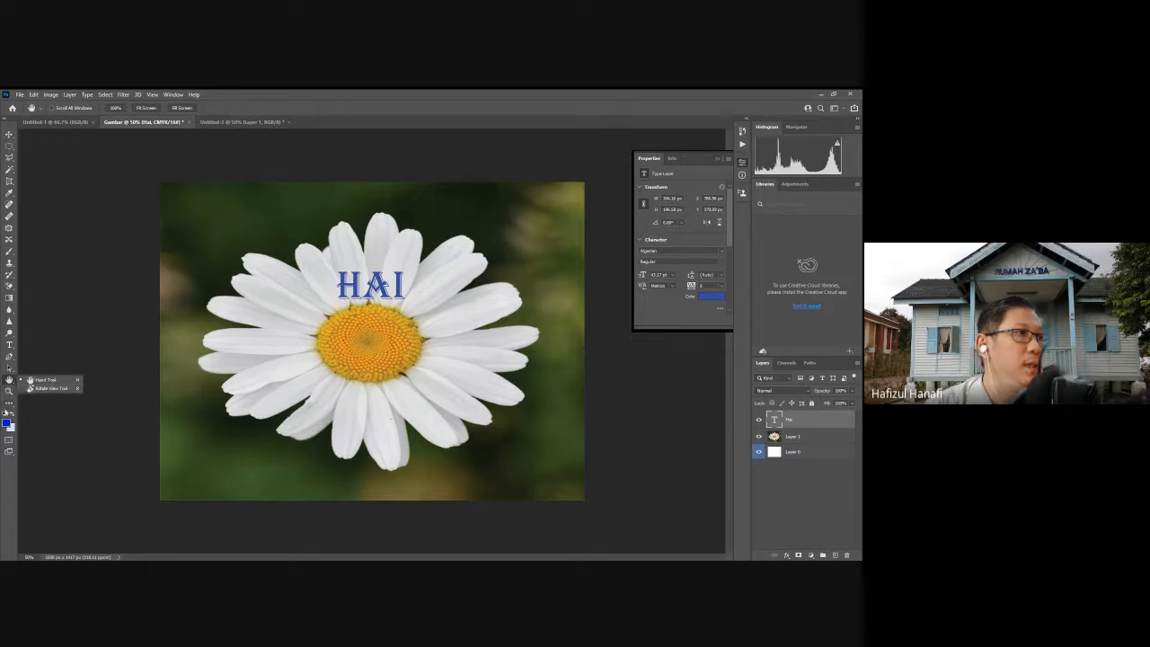
{"action": "left_click", "coordinate": [11, 416]}
{"action": "left_click", "coordinate": [12, 416]}
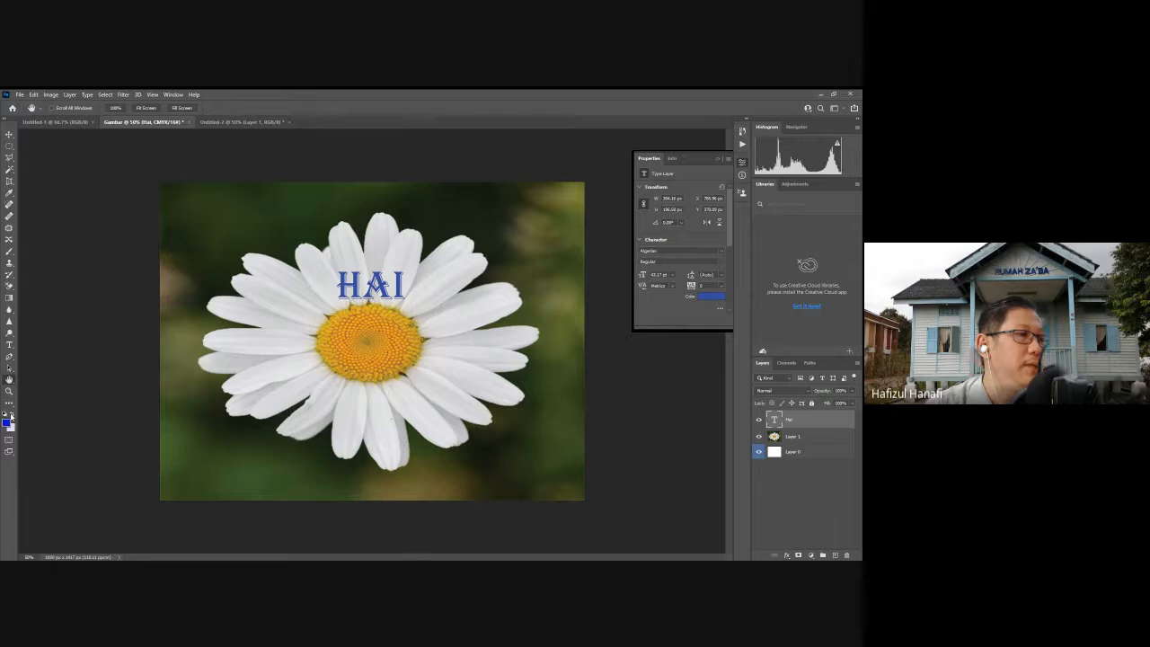
{"action": "left_click", "coordinate": [12, 416]}
{"action": "left_click", "coordinate": [11, 416]}
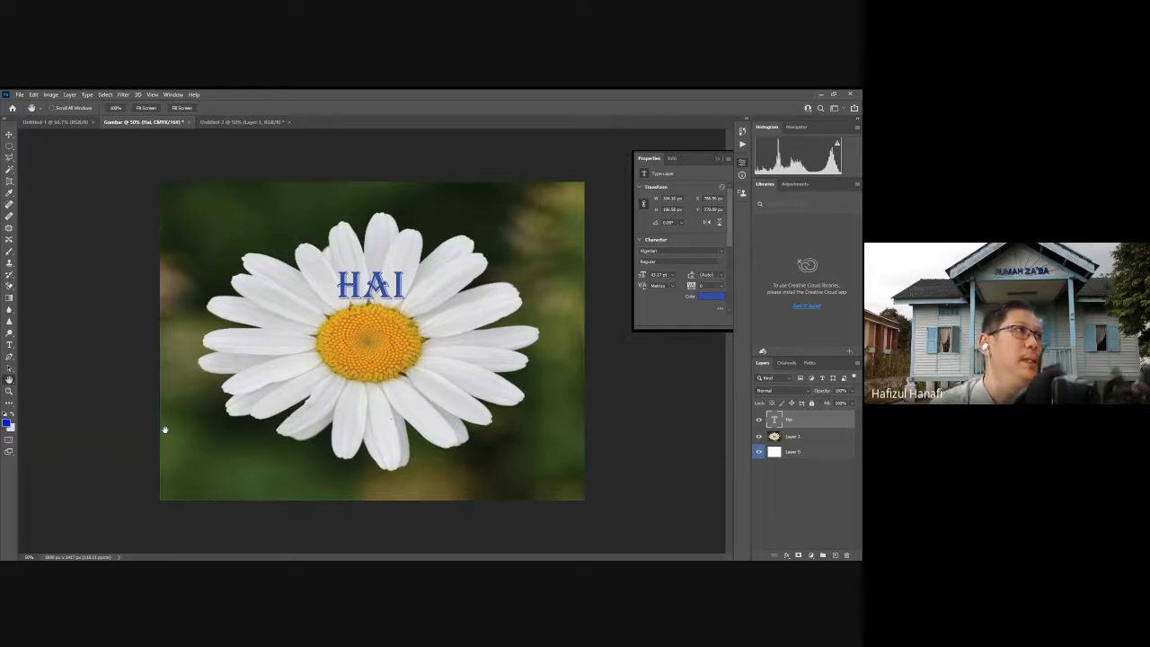
{"action": "left_click", "coordinate": [16, 163]}
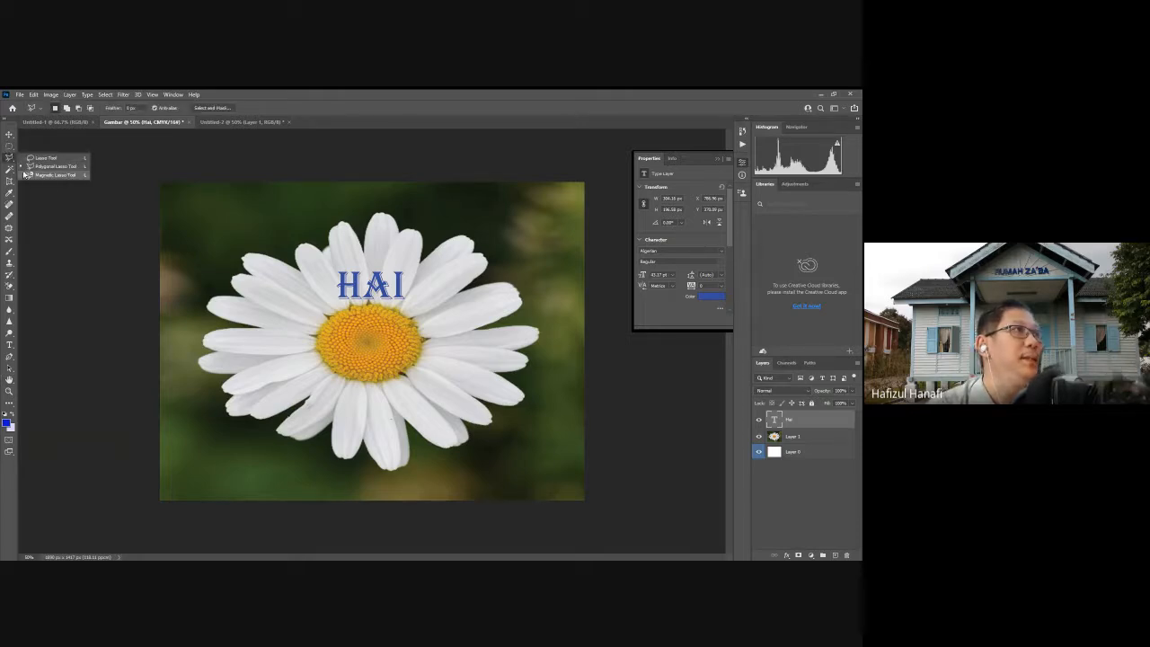
{"action": "left_click", "coordinate": [80, 220]}
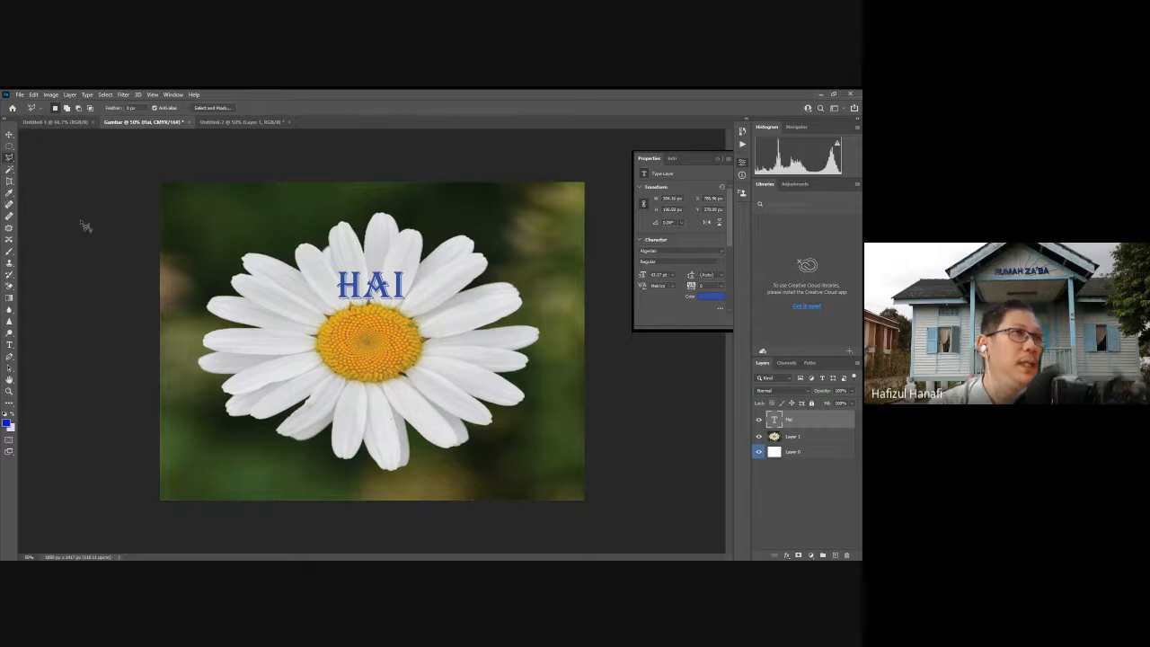
{"action": "left_click", "coordinate": [18, 140]}
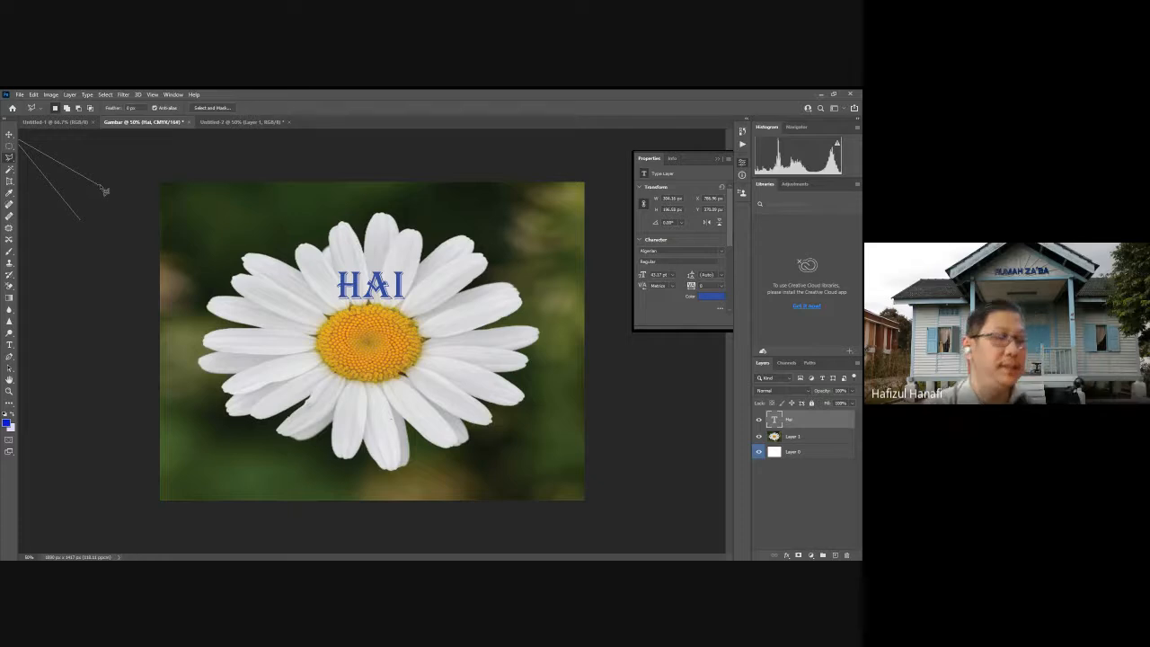
{"action": "key", "text": "Escape"}
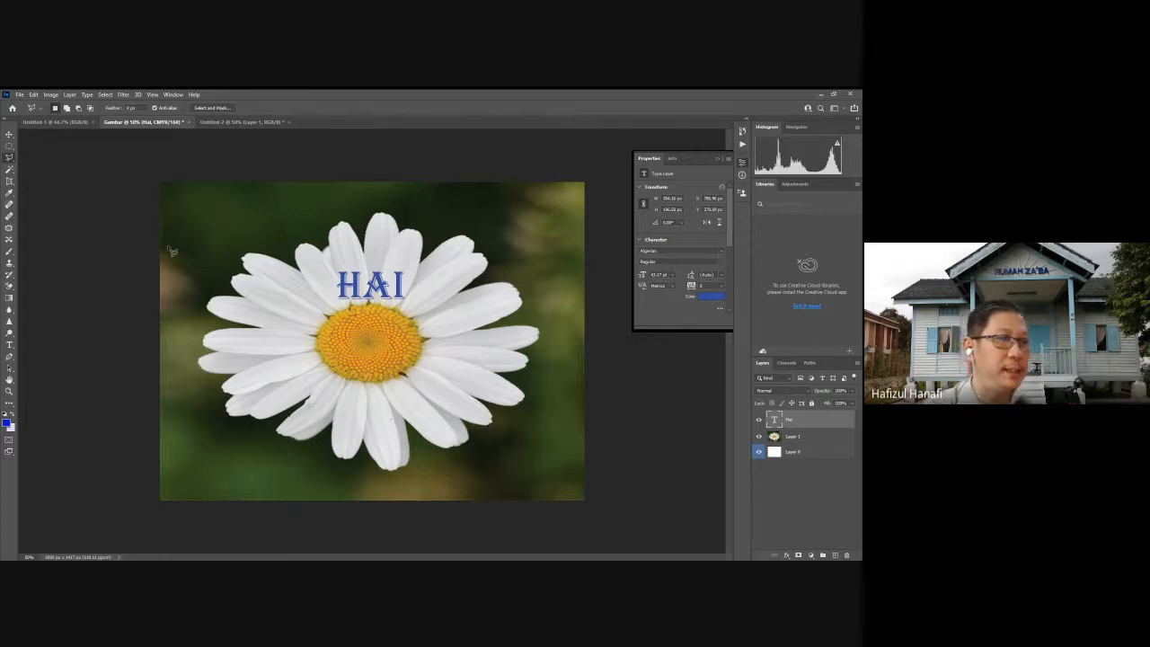